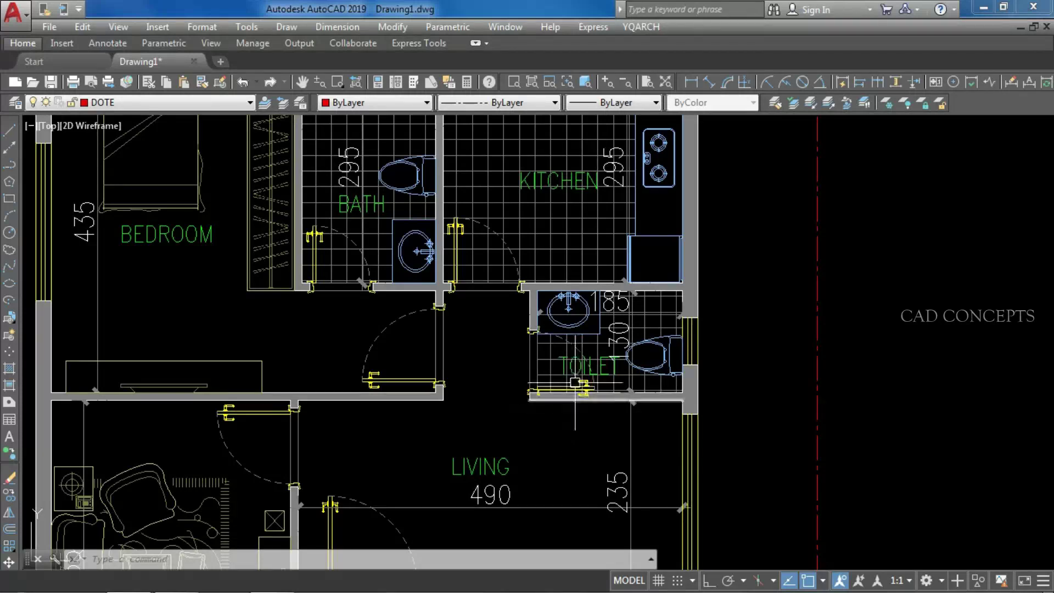
Step: Examine the complete ground floor plan, including its rooms, title and surrounding boundary
scroll(582, 373, down, 2)
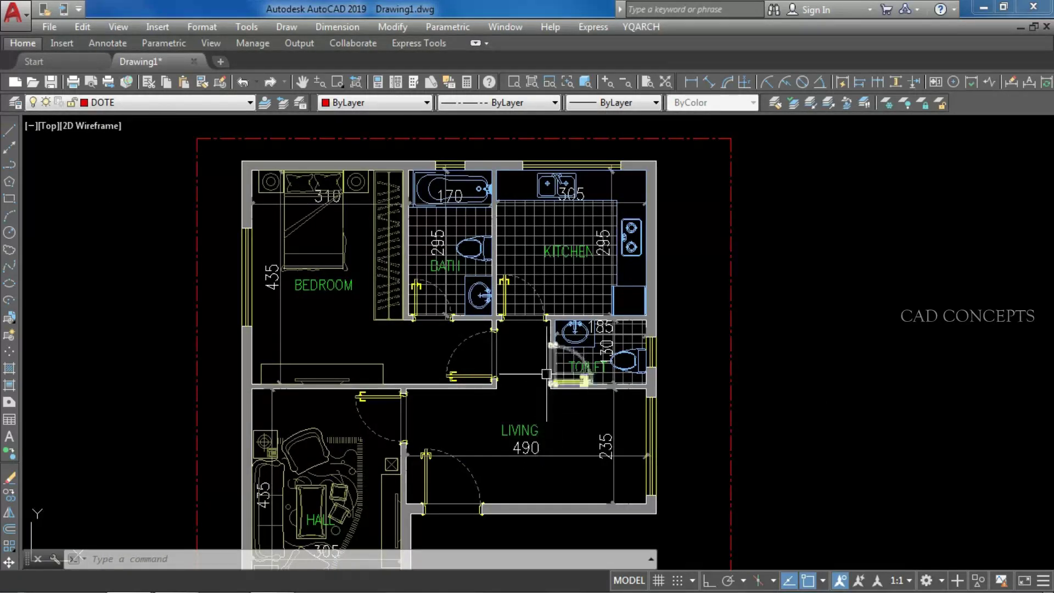
scroll(544, 417, down, 2)
middle_drag(535, 398, 560, 325)
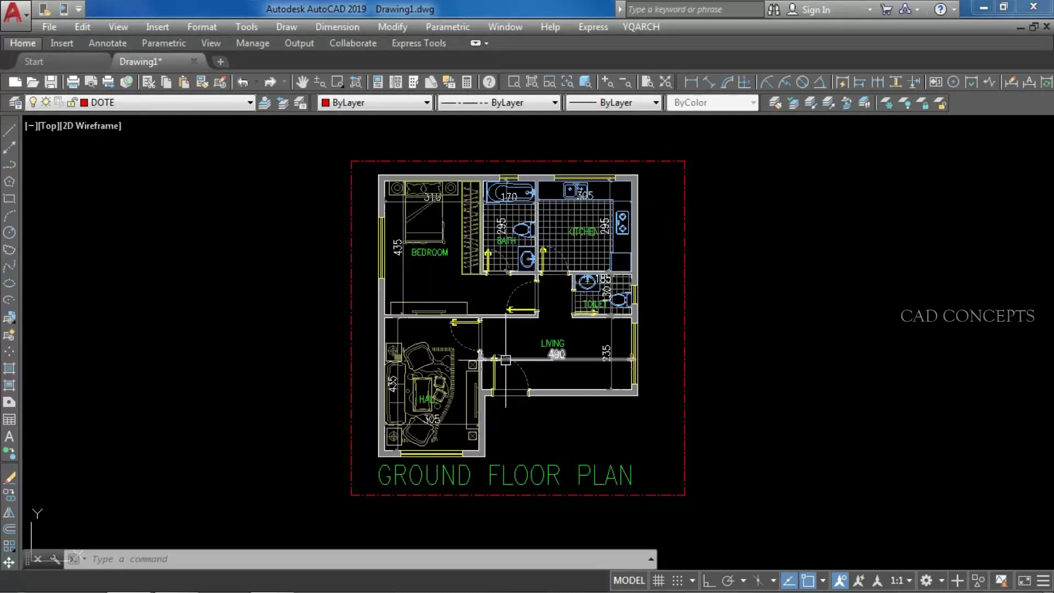
click(335, 513)
click(729, 132)
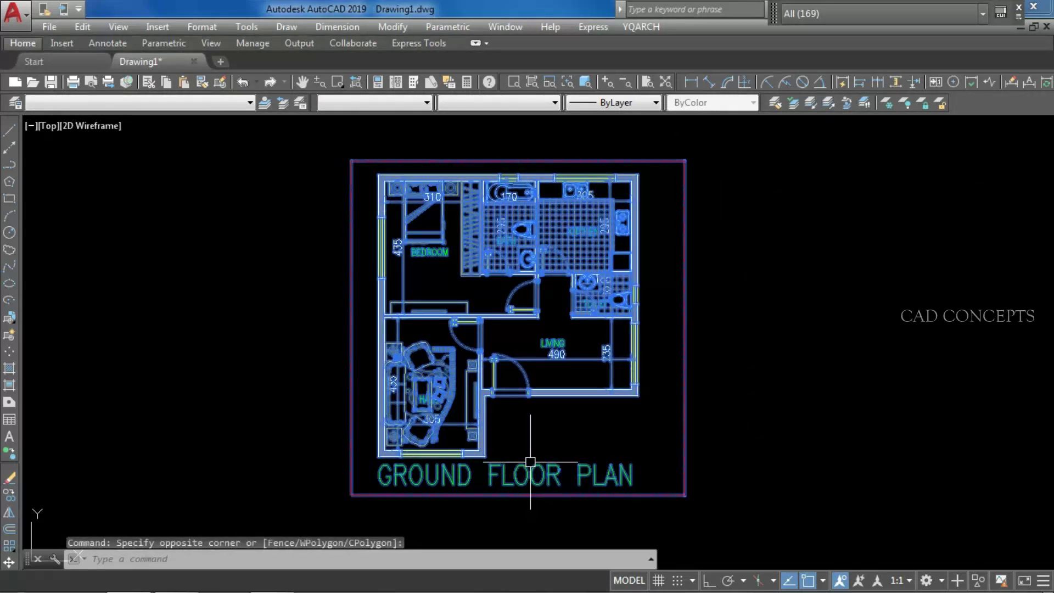
key(Escape)
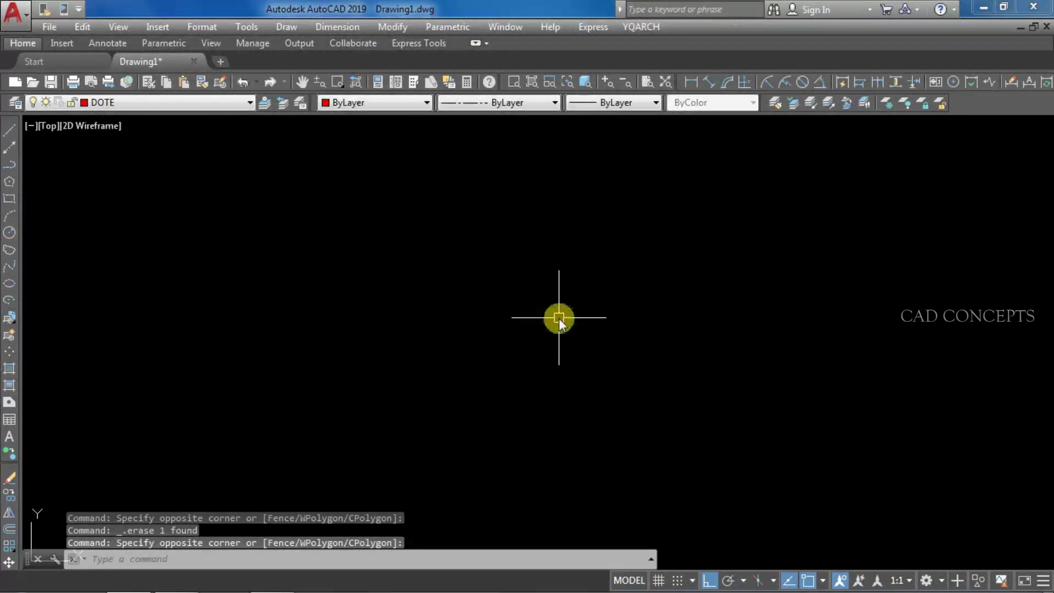
Step: Start the outline polyline with an 800 segment to the right, a 700 segment down and a 500 segment to the left
text(pl)
key(Return)
click(406, 166)
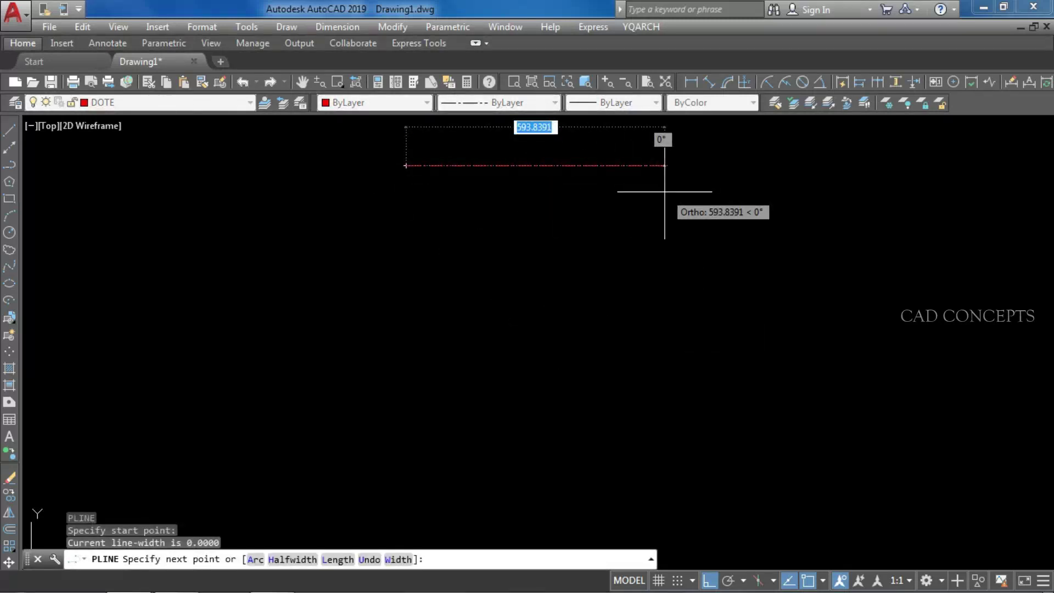
text(800)
key(Return)
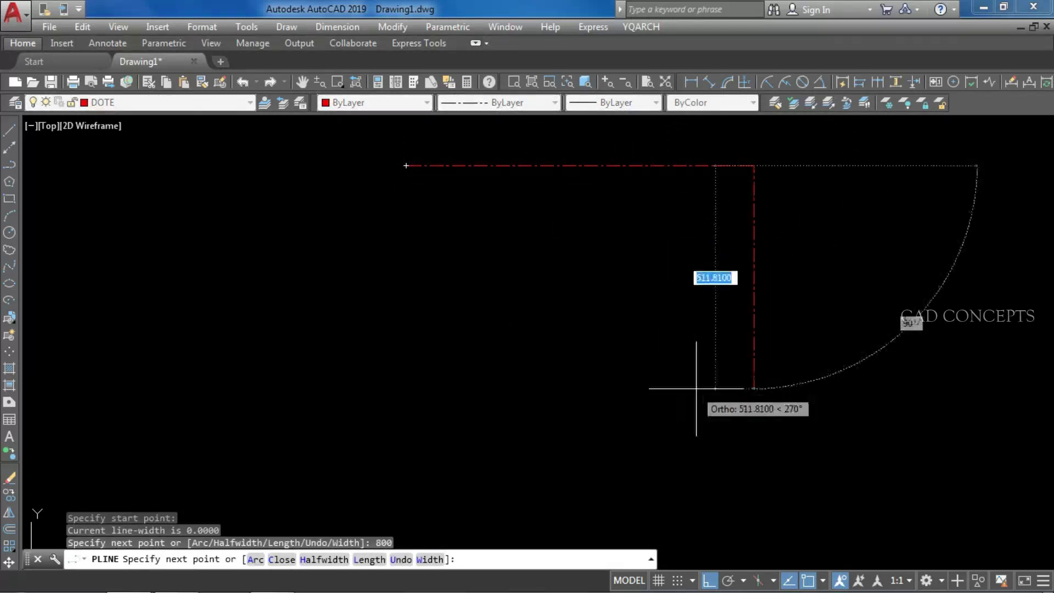
text(700)
key(Return)
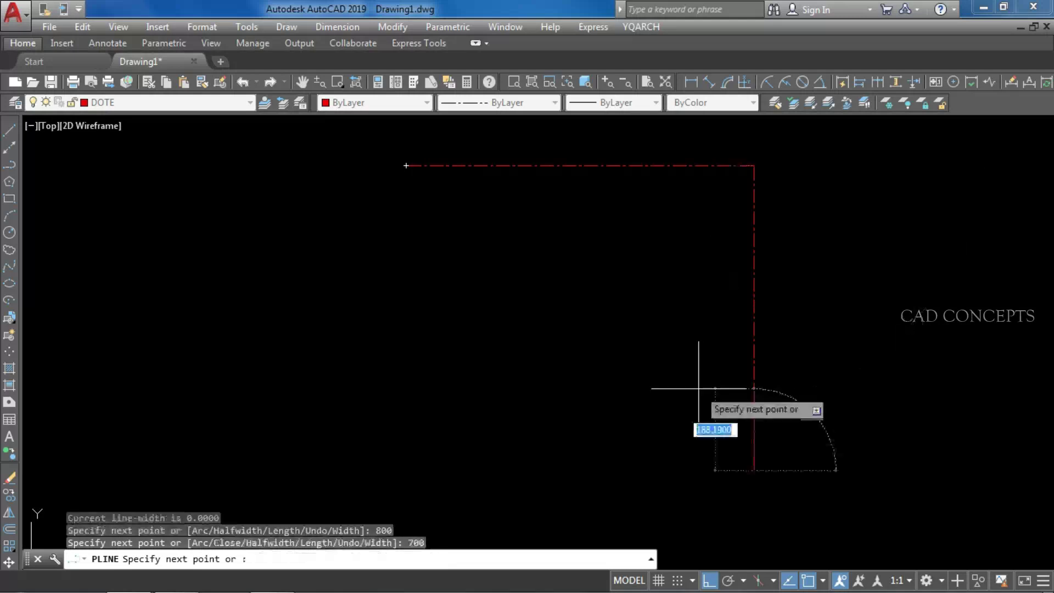
text(500)
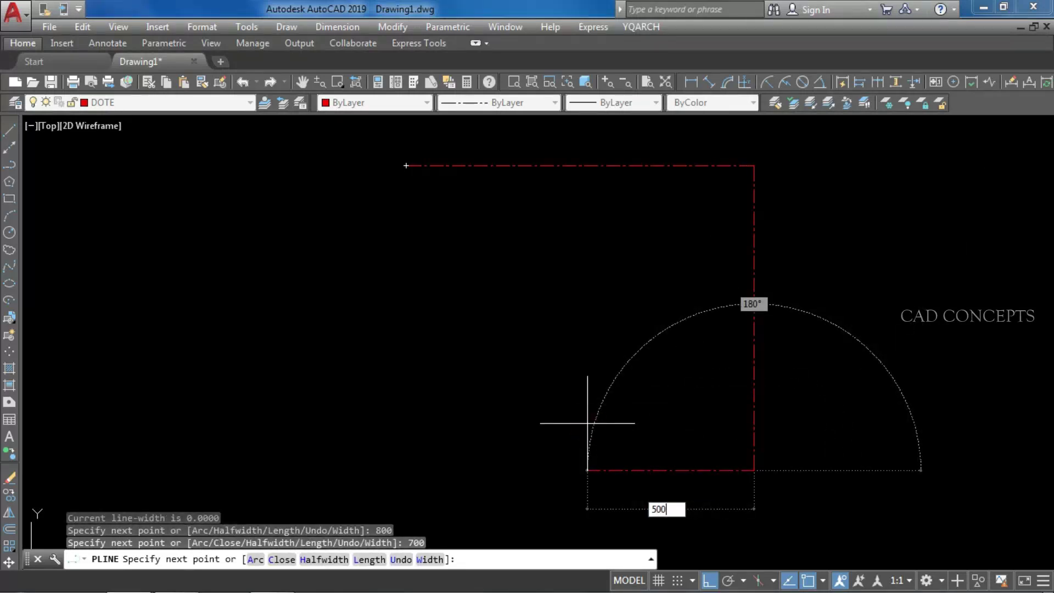
key(Return)
text(600)
key(Return)
key(ctrl+z)
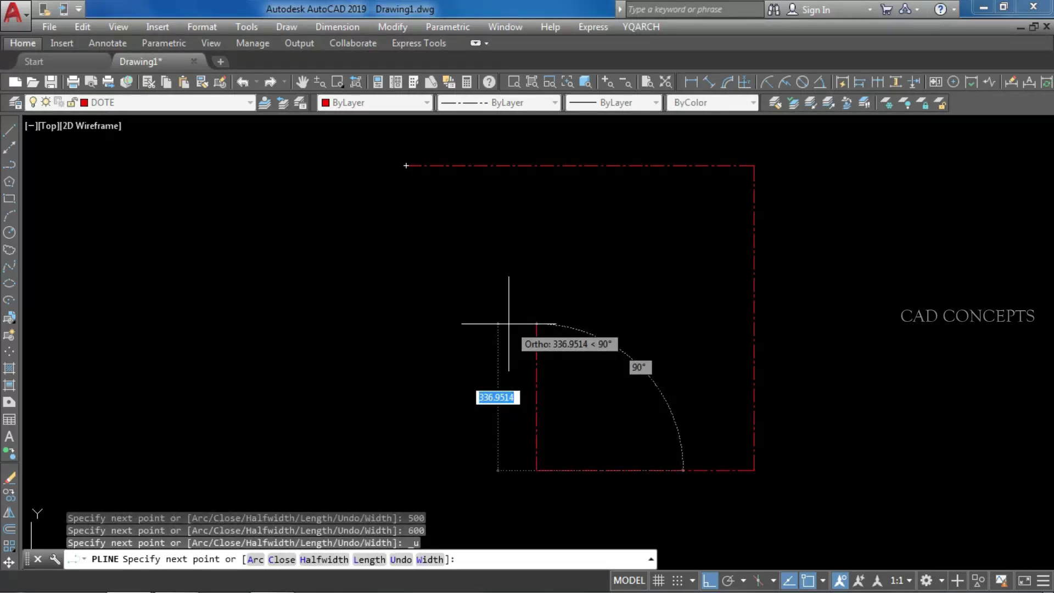
Step: Continue the outline 200 down, run left until aligned with the start point, and return up to the start point
text(200)
key(Return)
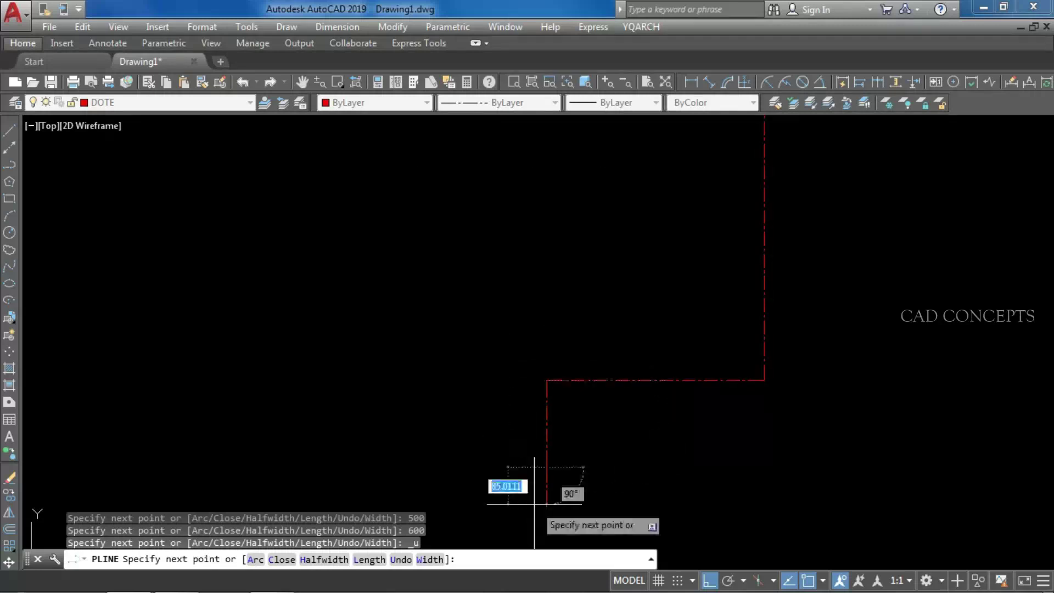
scroll(505, 461, down, 4)
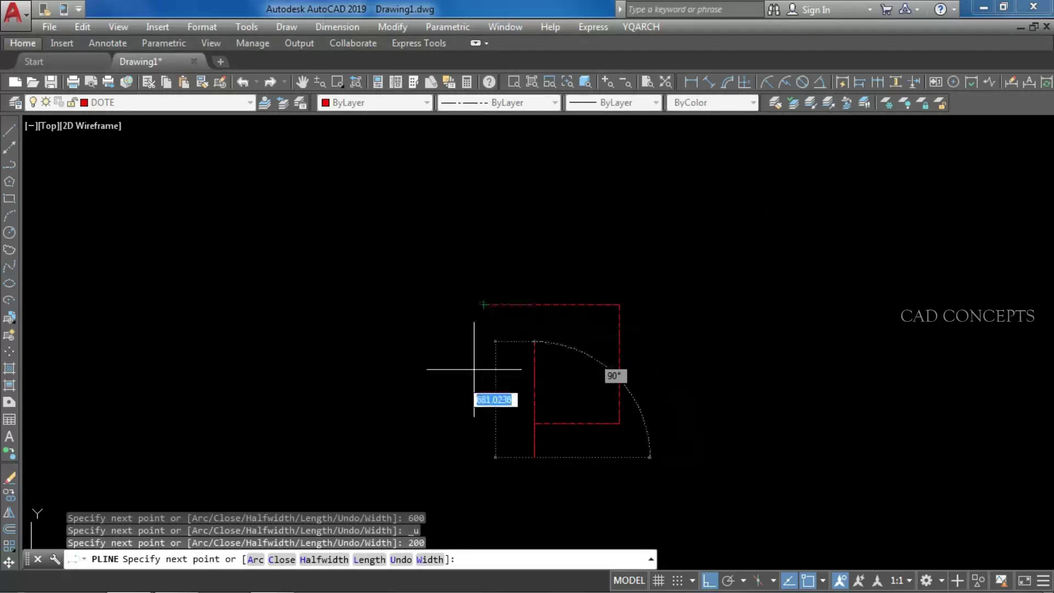
click(480, 424)
click(483, 305)
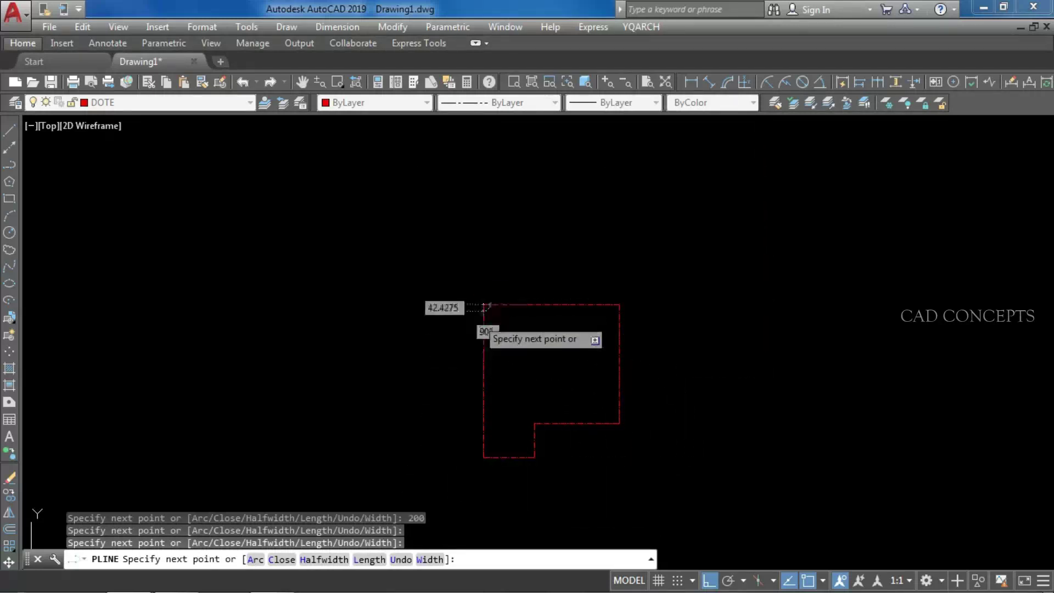
key(Escape)
key(Escape)
Step: Explode the outline polyline into separate lines
scroll(523, 409, up, 2)
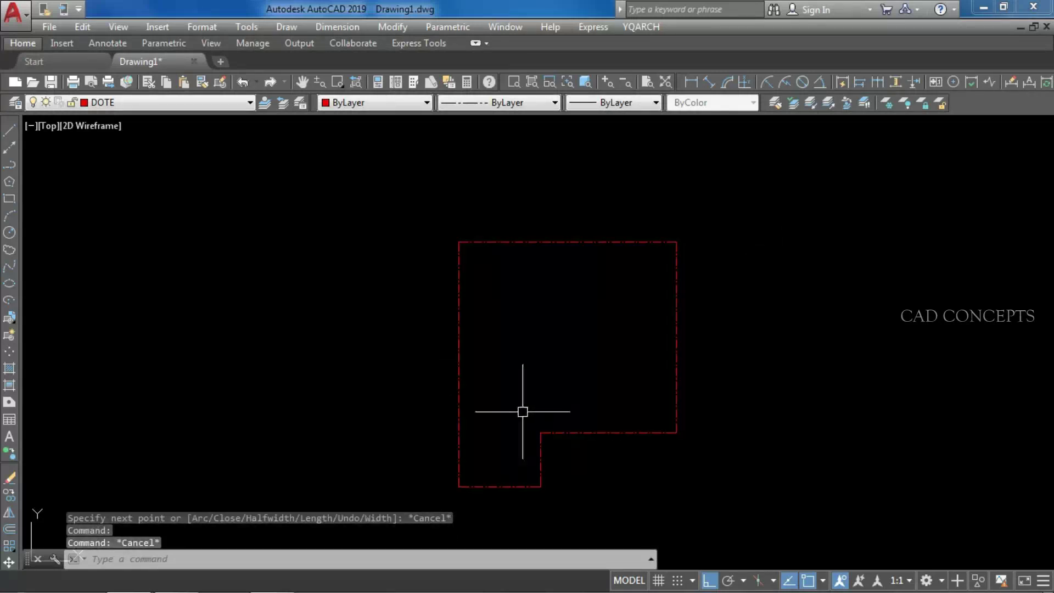
mouse_move(523, 411)
middle_down()
mouse_move(494, 359)
mouse_move(506, 404)
mouse_move(508, 380)
middle_up()
scroll(495, 360, up, 2)
click(537, 454)
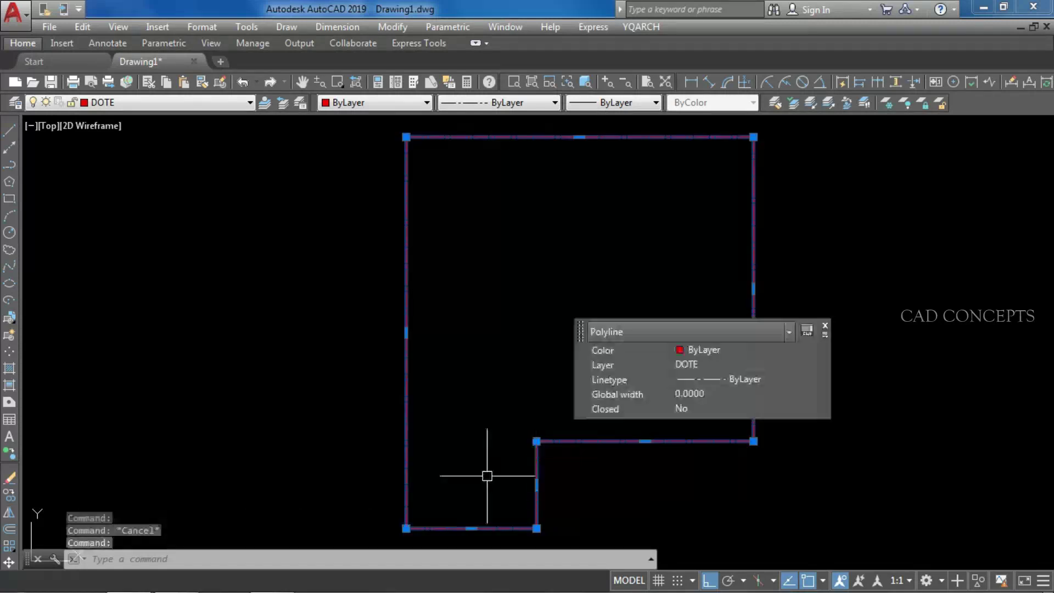
key(x)
key(Return)
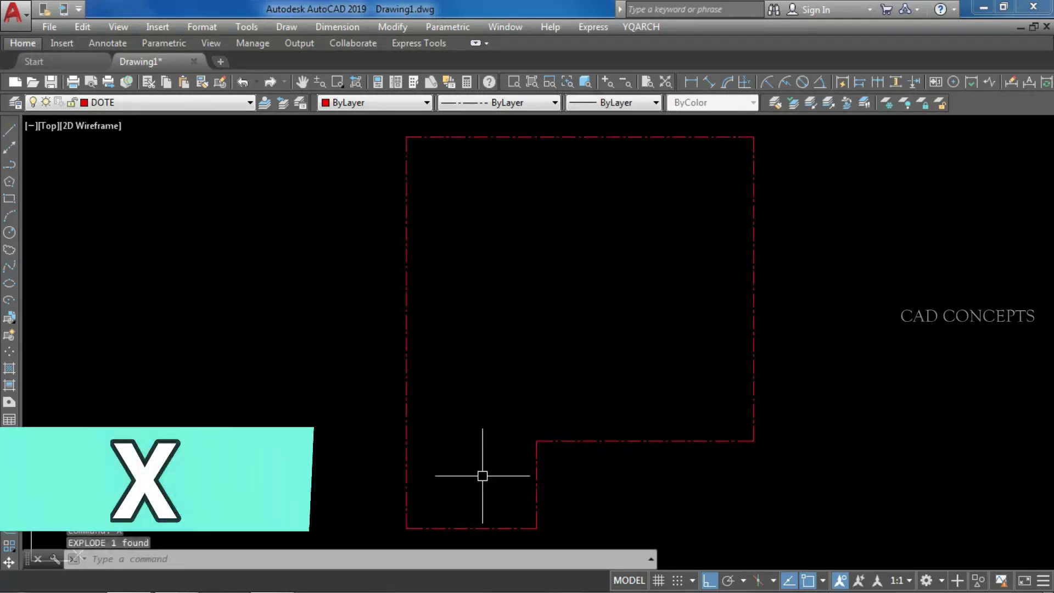
Step: Stretch the upper end of the short vertical line at the outline's notch straight up to the top edge
click(537, 454)
click(537, 441)
click(536, 137)
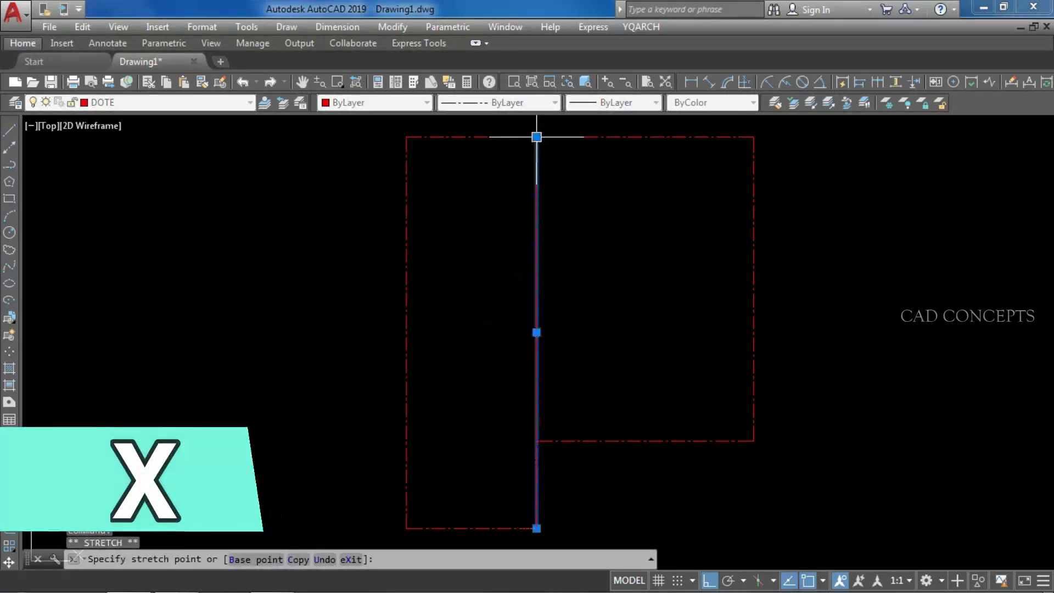
key(Escape)
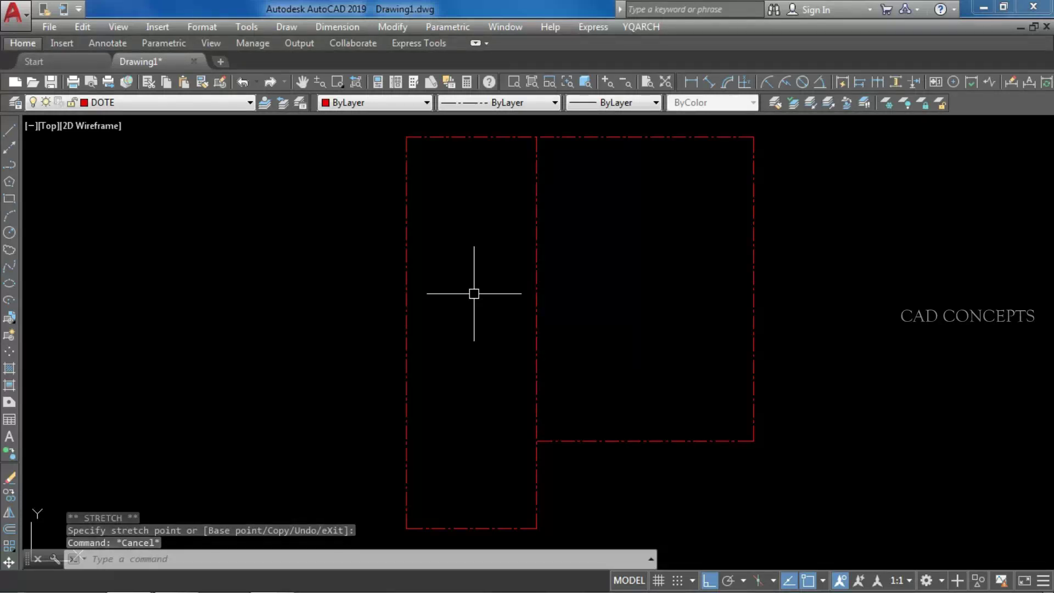
text(l)
key(Return)
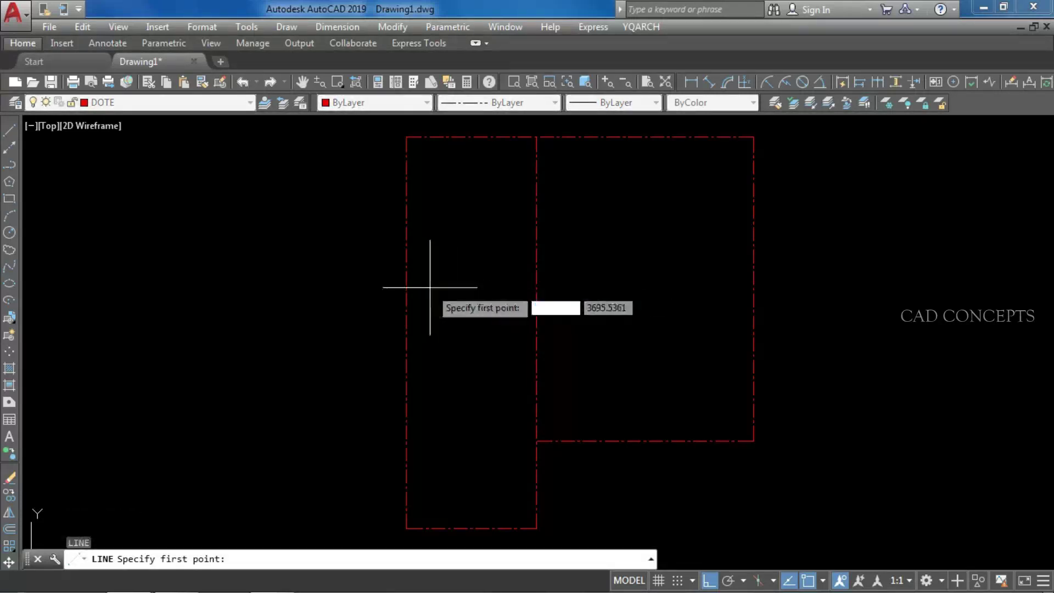
key(Escape)
Step: Copy the outline's top horizontal line 450 straight down
click(428, 138)
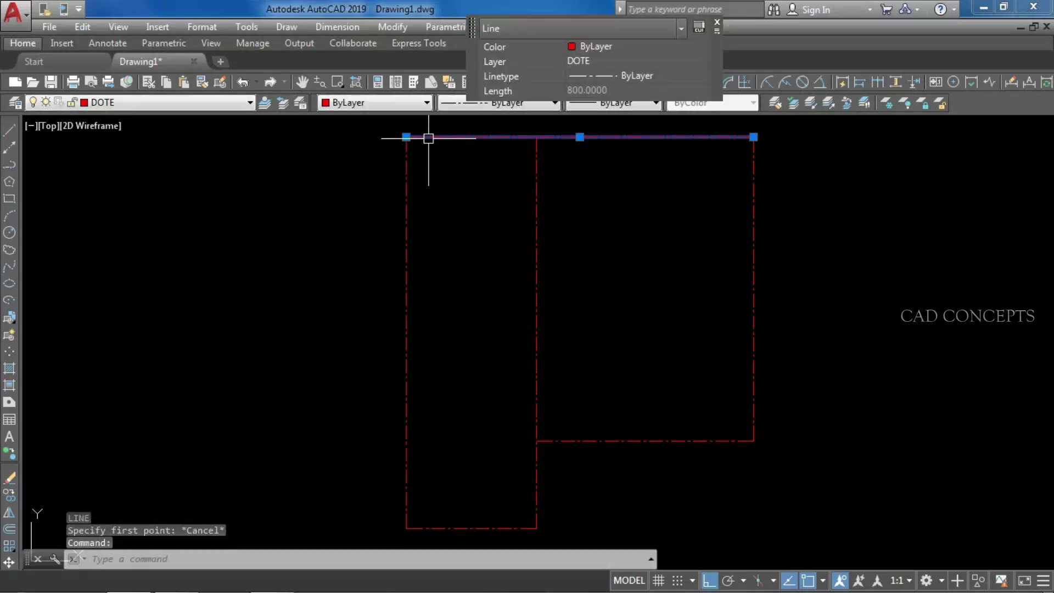
text(co)
key(Return)
click(471, 218)
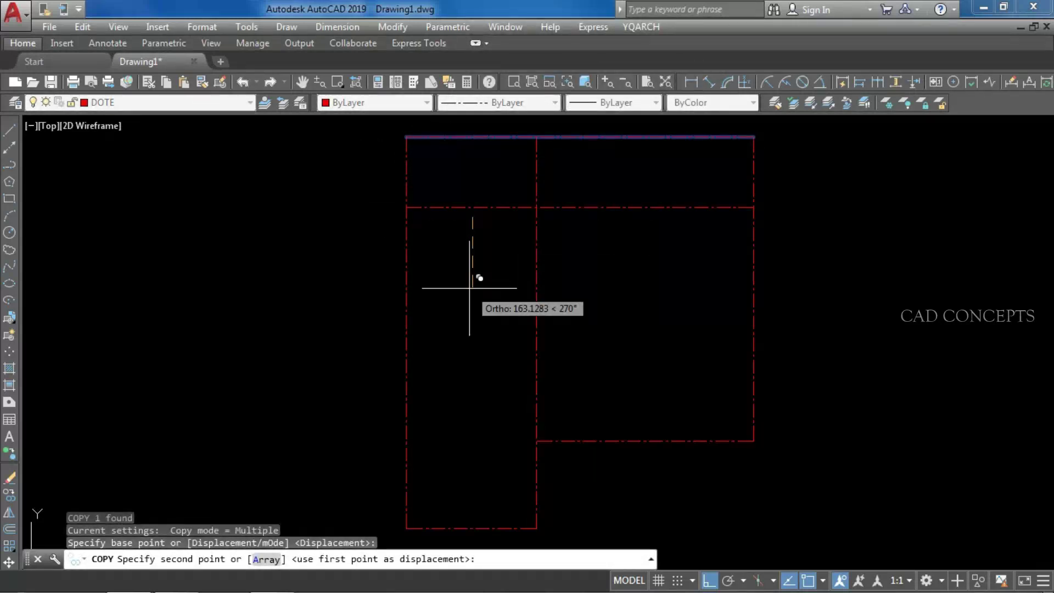
text(450)
key(Return)
key(Escape)
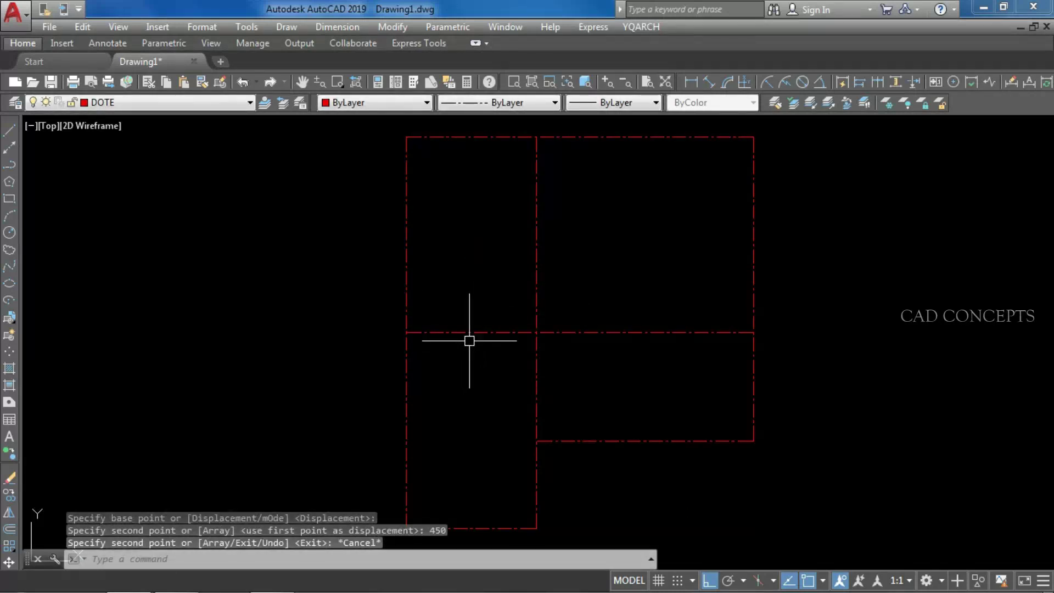
Step: Break the crossing inner vertical and horizontal lines at their intersection with the BA command
click(550, 300)
click(506, 364)
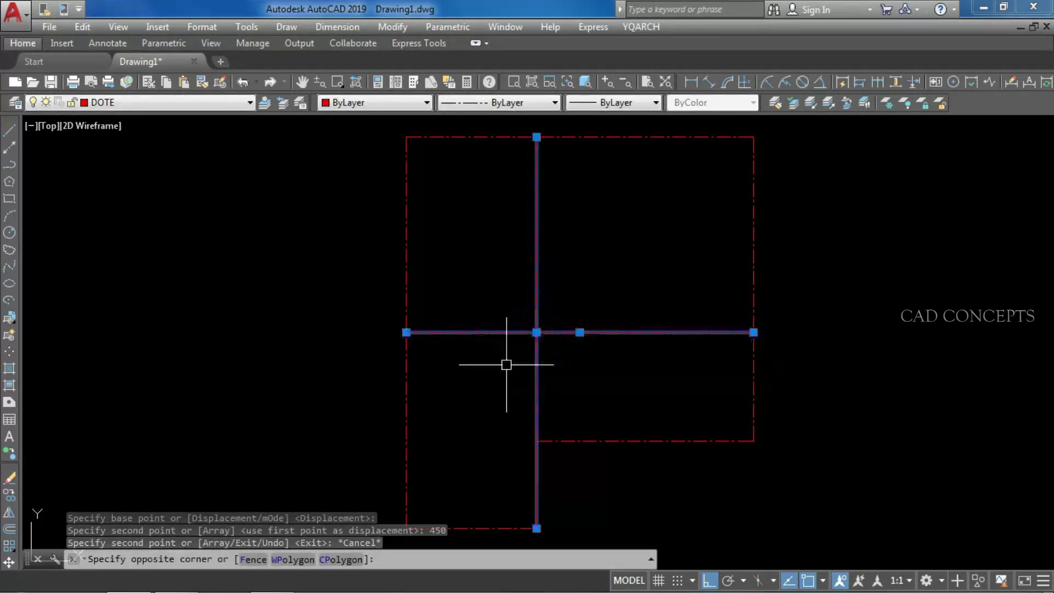
text(ba)
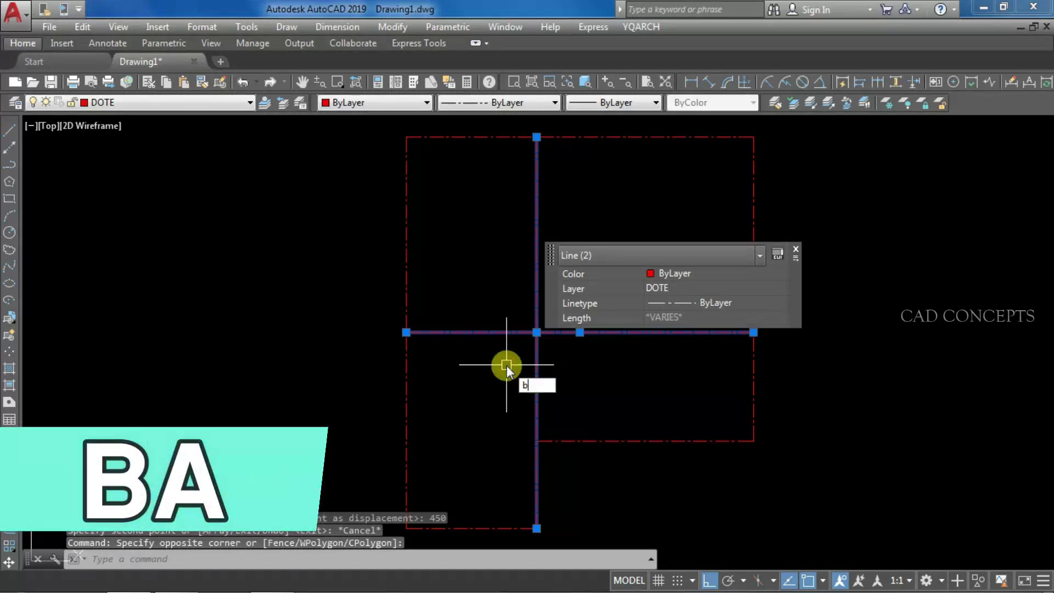
key(Return)
Step: Copy the upper part of the inner vertical line 180 to the right
click(542, 352)
click(501, 324)
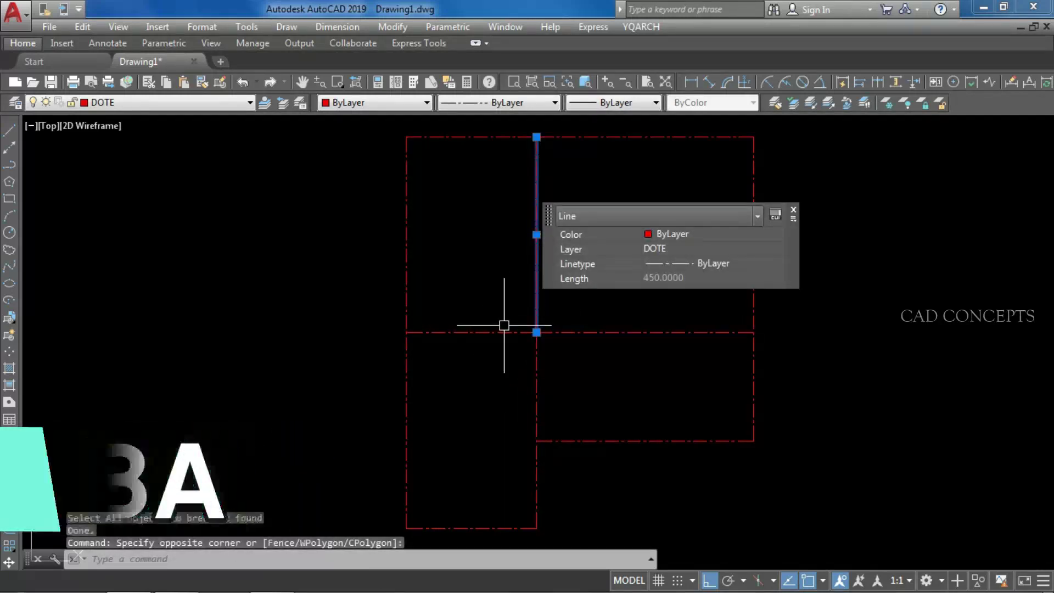
text(co)
key(Return)
click(571, 297)
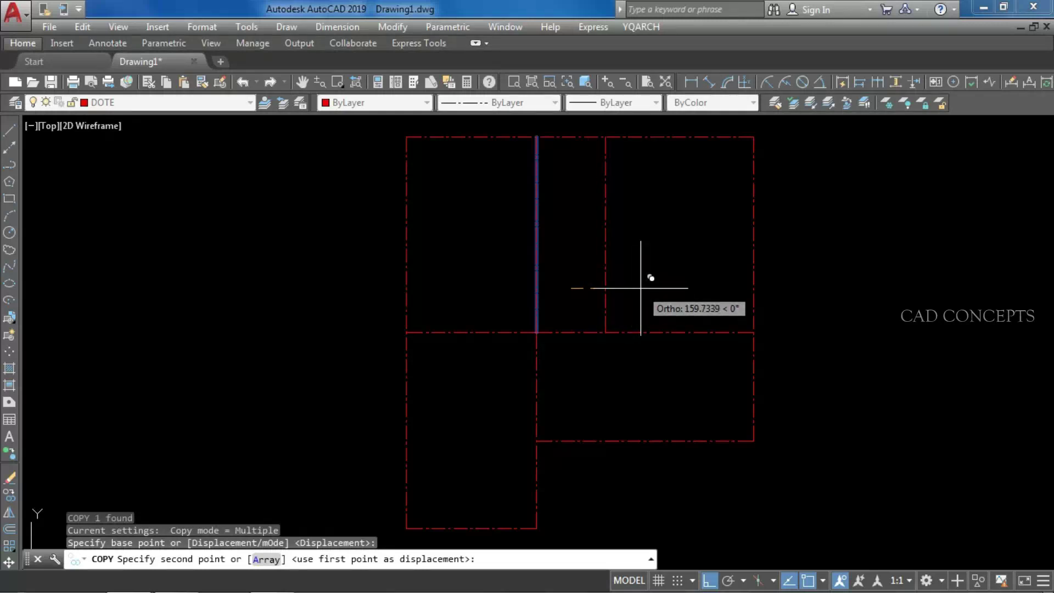
text(180)
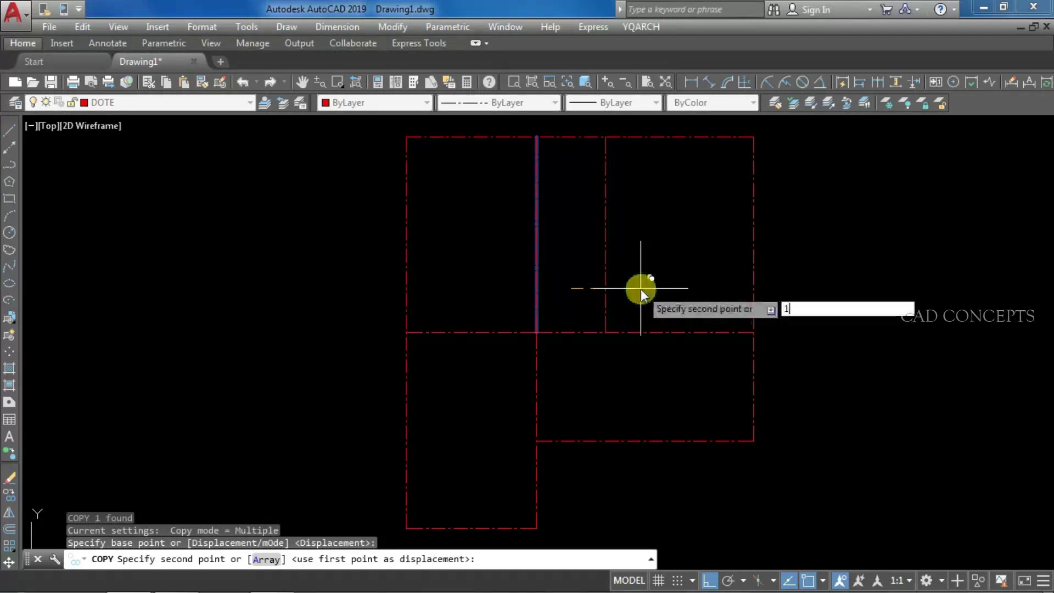
key(Return)
key(Escape)
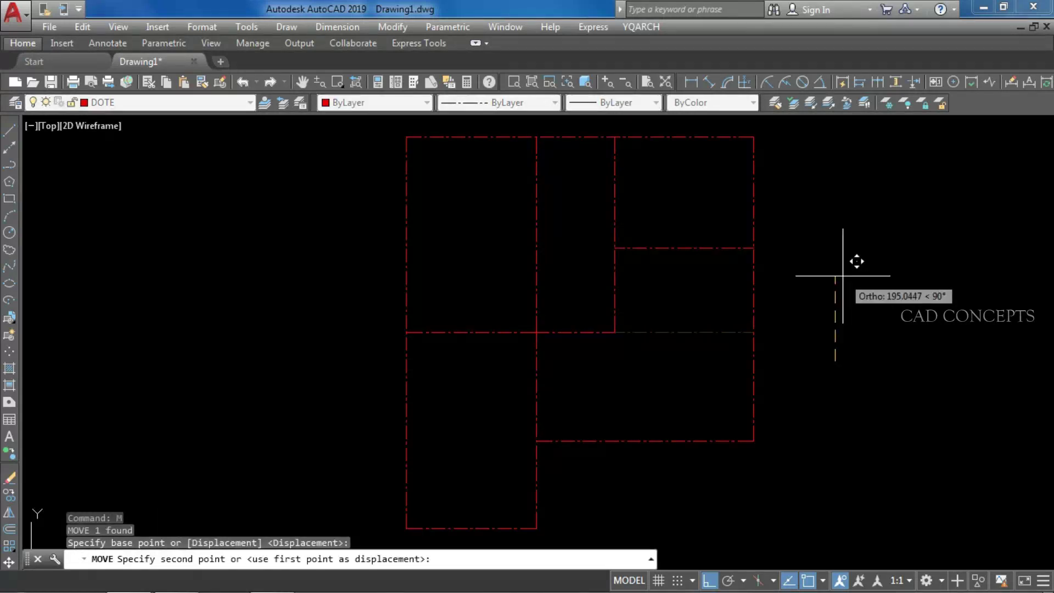
Step: Move the right-hand part of the inner horizontal line up 200
text(200)
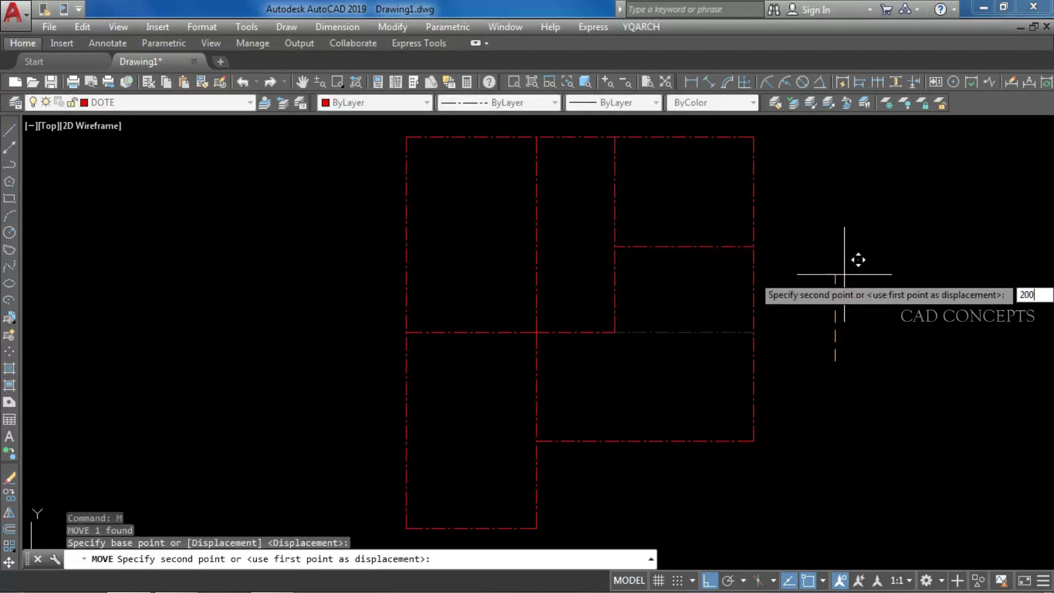
key(Return)
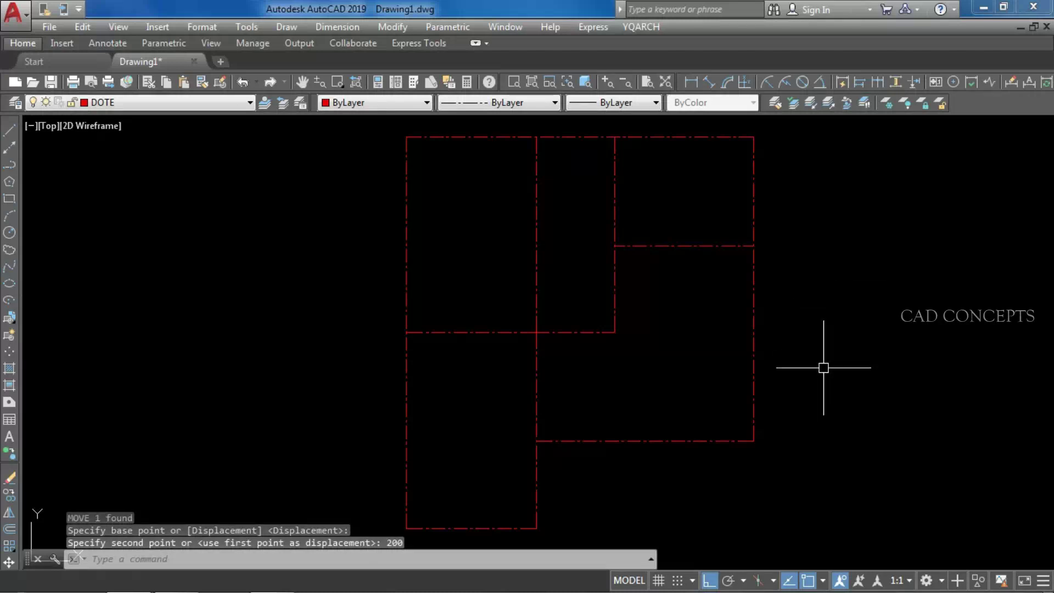
Step: Copy the outline's right vertical edge 200 to the left
click(754, 298)
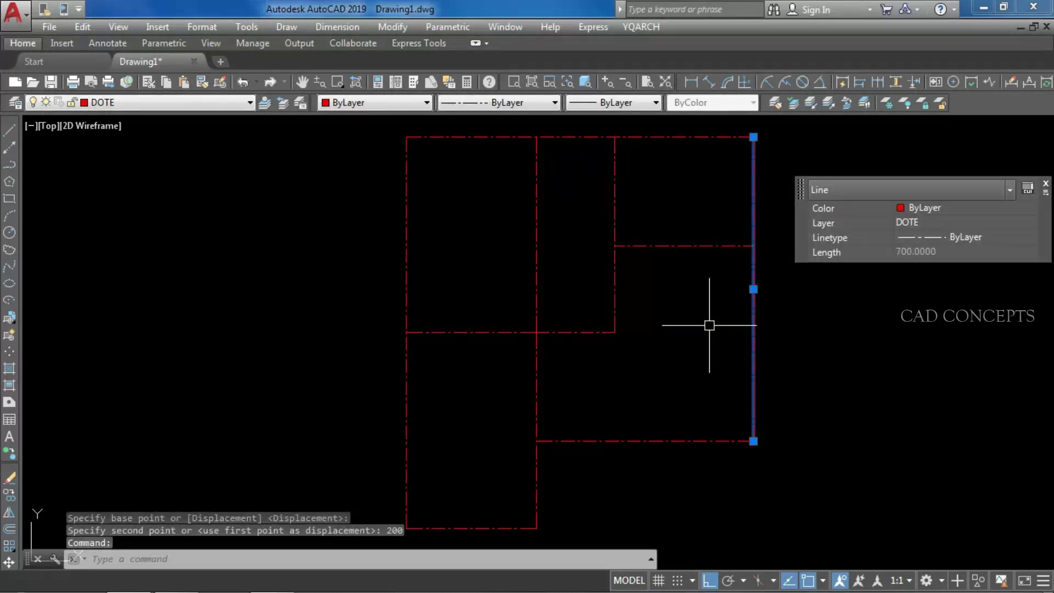
text(co)
key(Return)
click(867, 365)
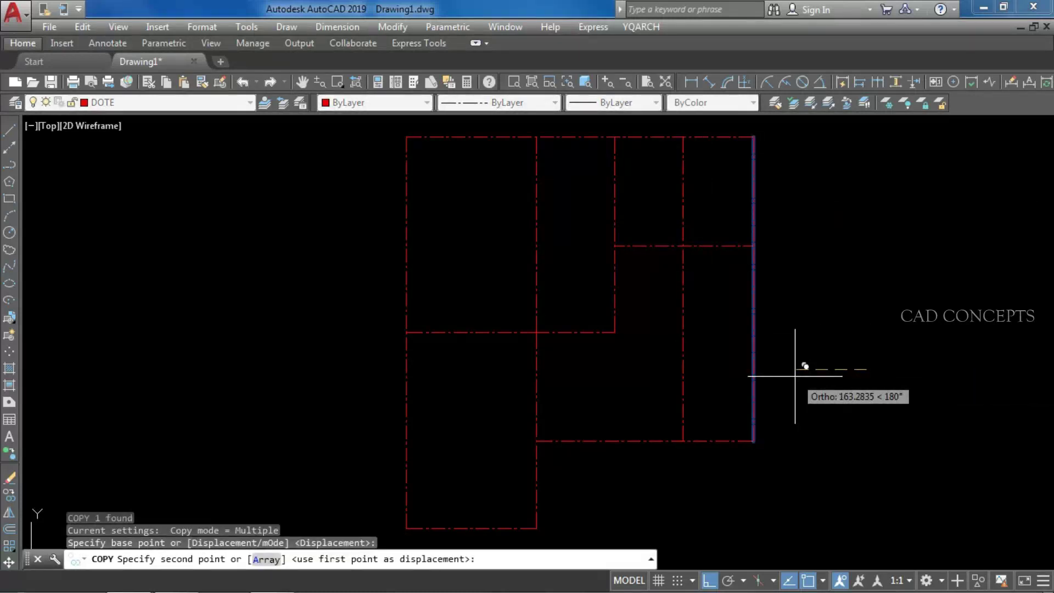
text(200)
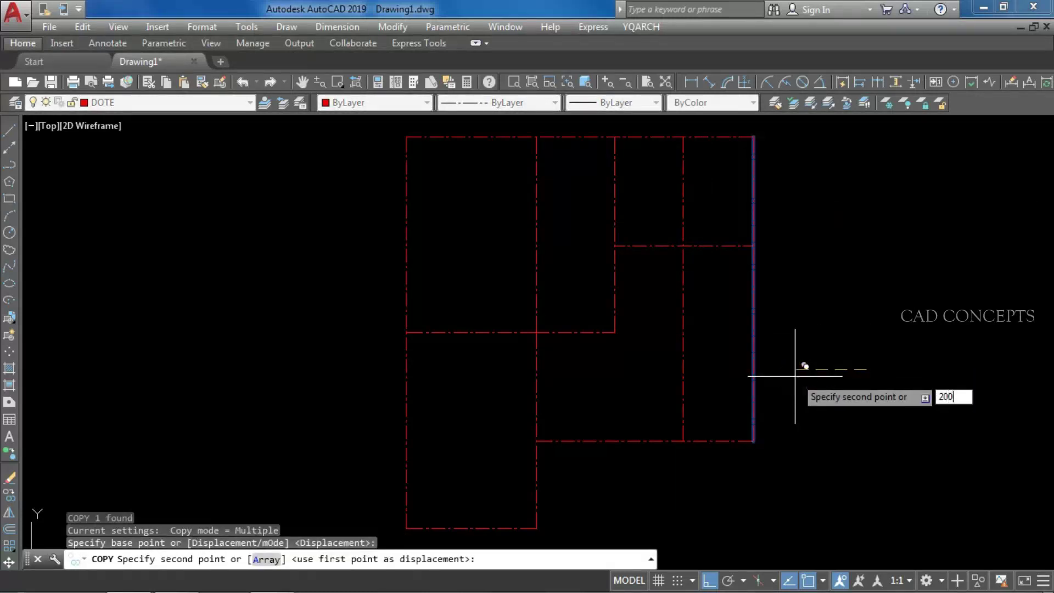
key(Return)
key(Escape)
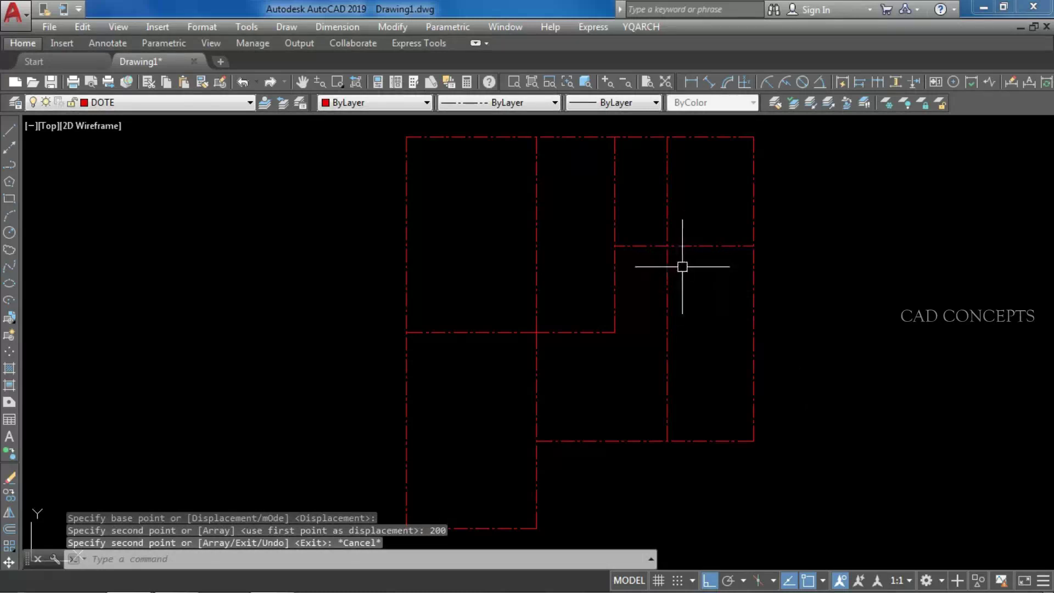
Step: Copy the right-hand inner horizontal line down to the lower end of the short inner vertical line
click(689, 247)
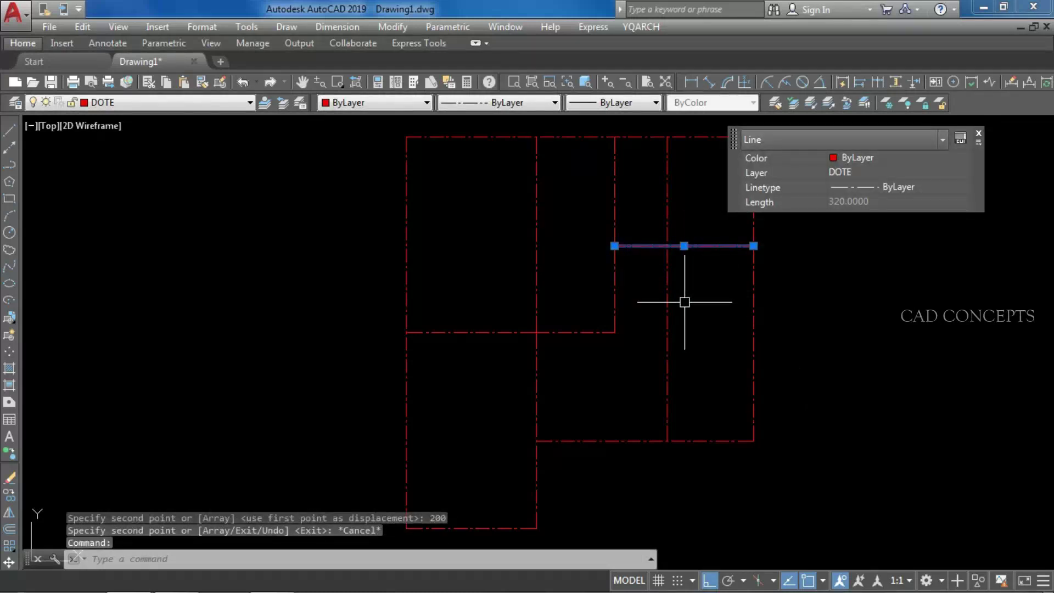
text(co)
key(Return)
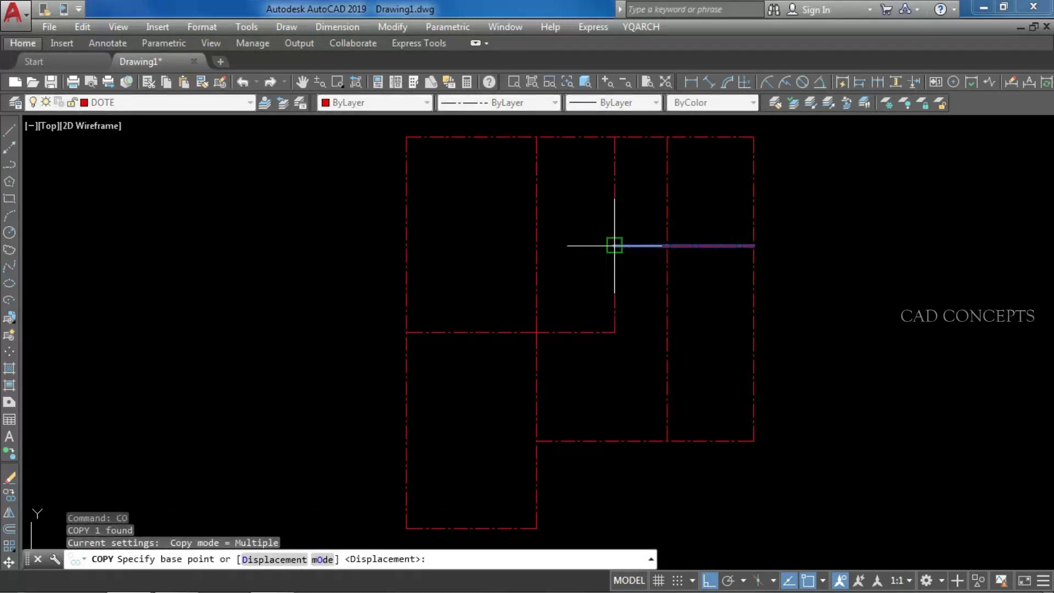
click(615, 246)
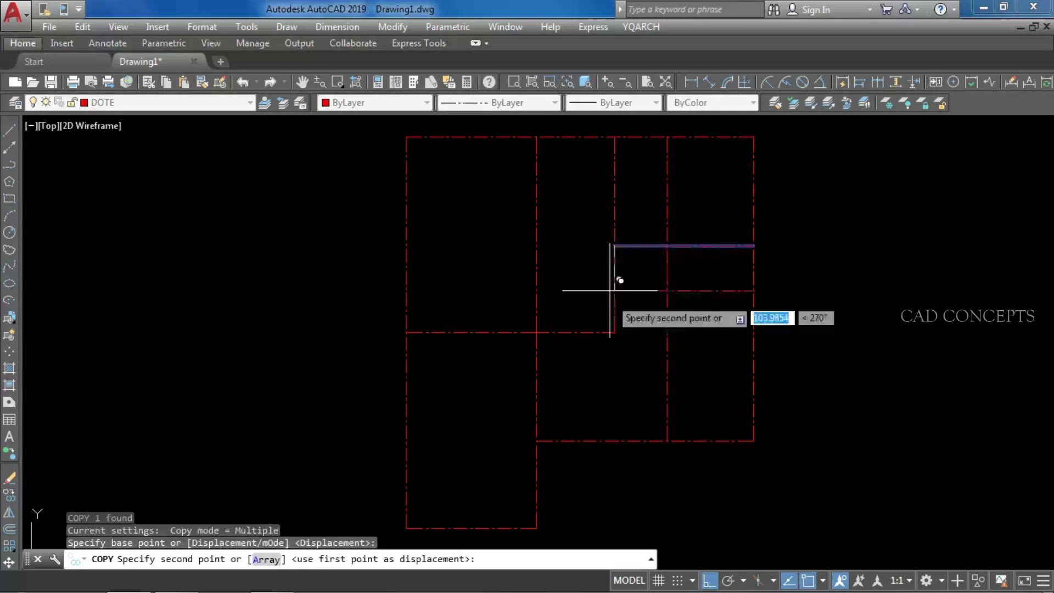
click(615, 332)
key(Escape)
Step: Move the upper of the two right-hand inner horizontal lines down 60
click(706, 247)
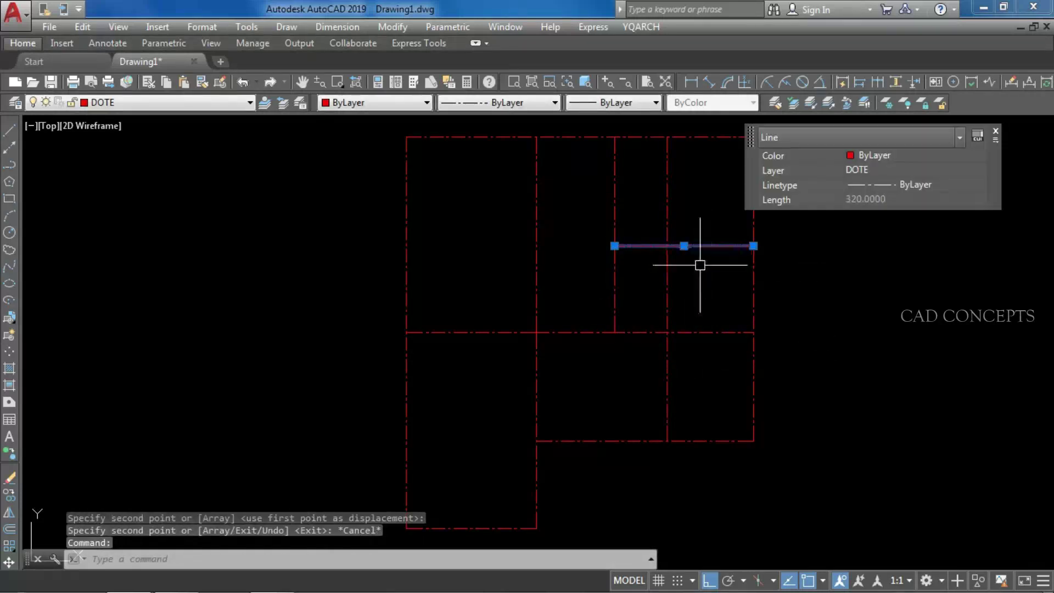
text(m)
key(Return)
click(879, 329)
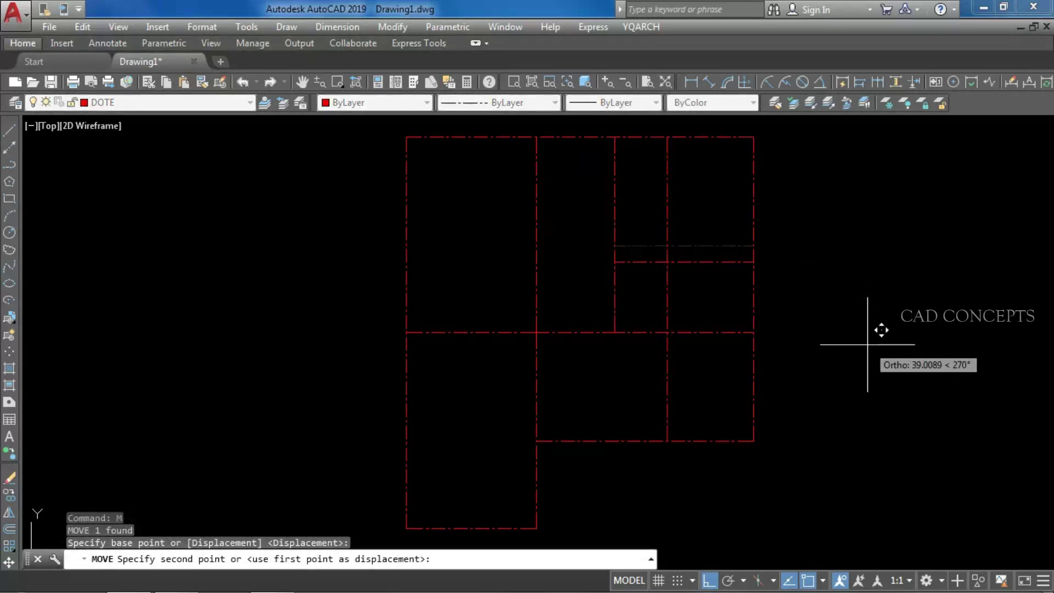
text(60)
key(Return)
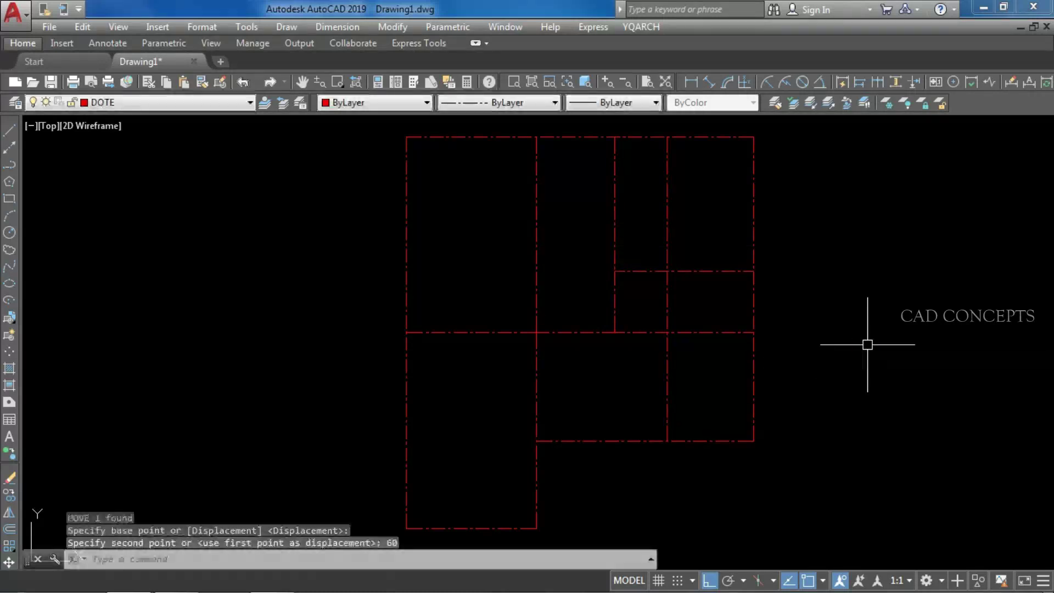
key(Escape)
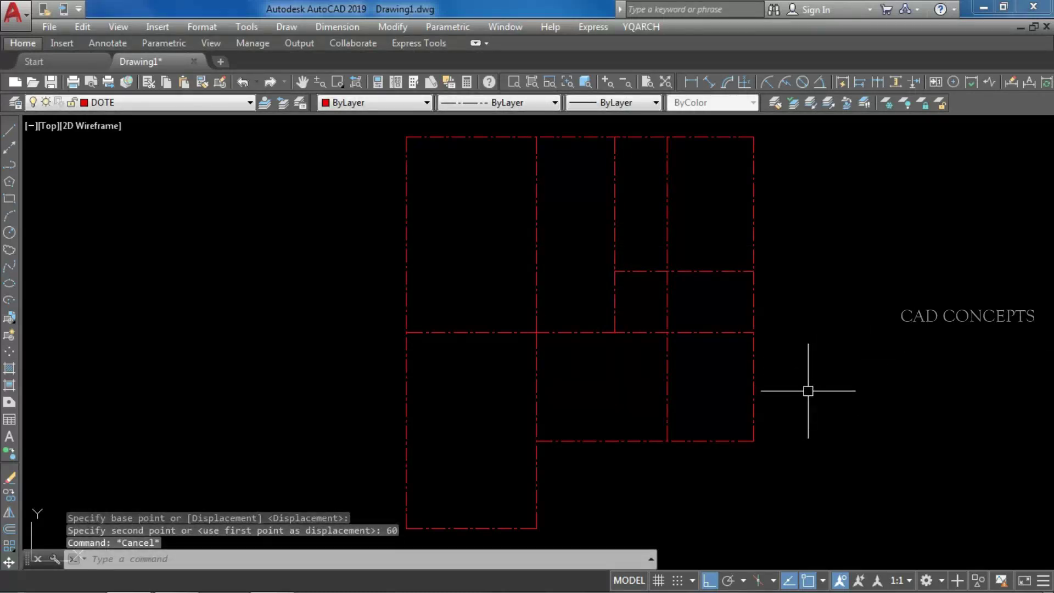
Step: Trim the right inner vertical line to the part between the two horizontals, and trim the lower horizontal across the passage beside it
text(tr)
key(Return)
key(Return)
click(668, 250)
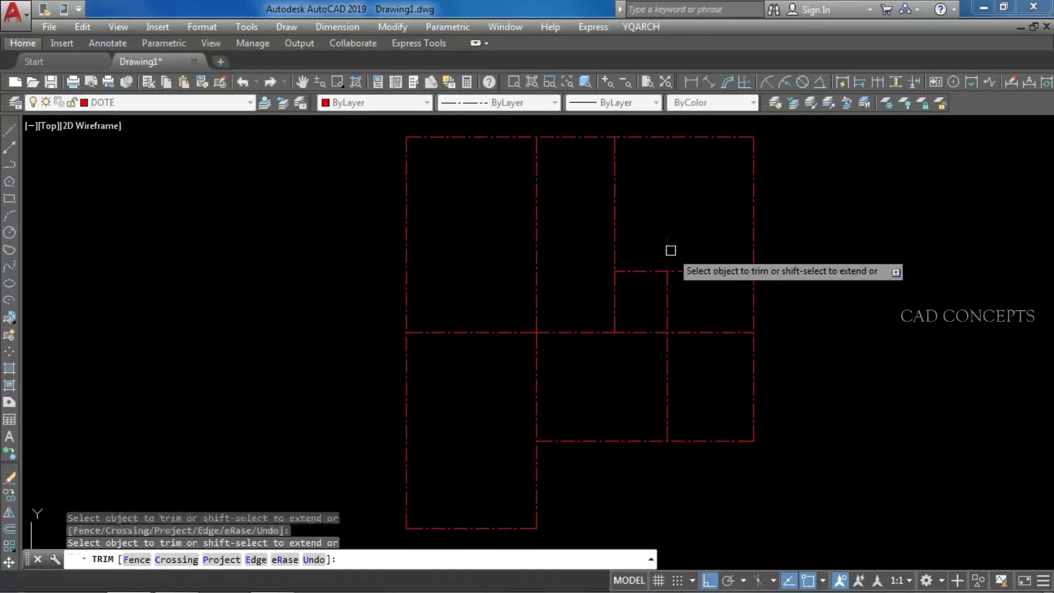
click(638, 328)
click(634, 341)
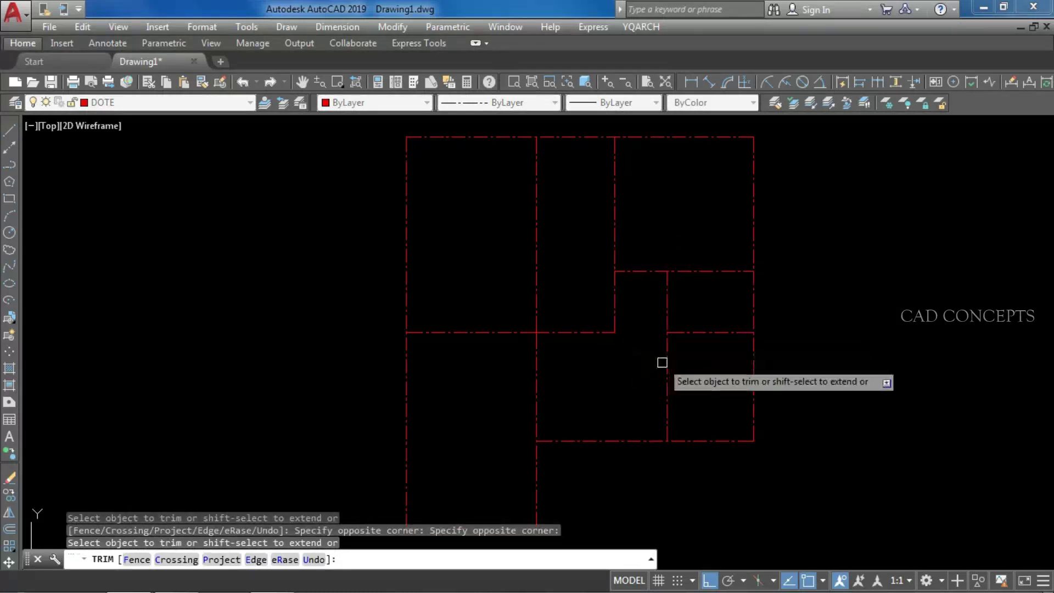
click(664, 364)
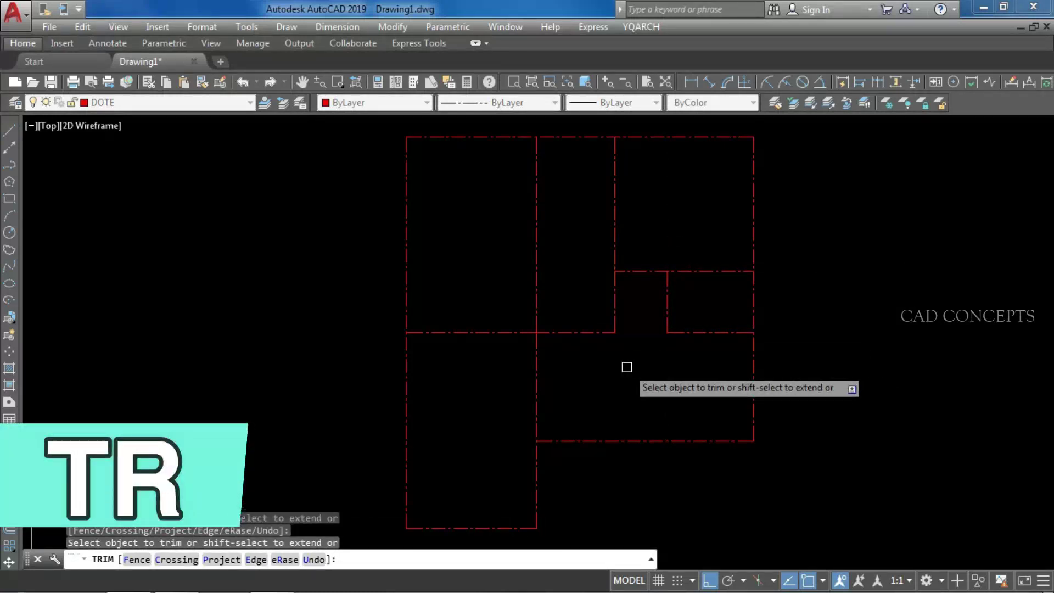
key(Escape)
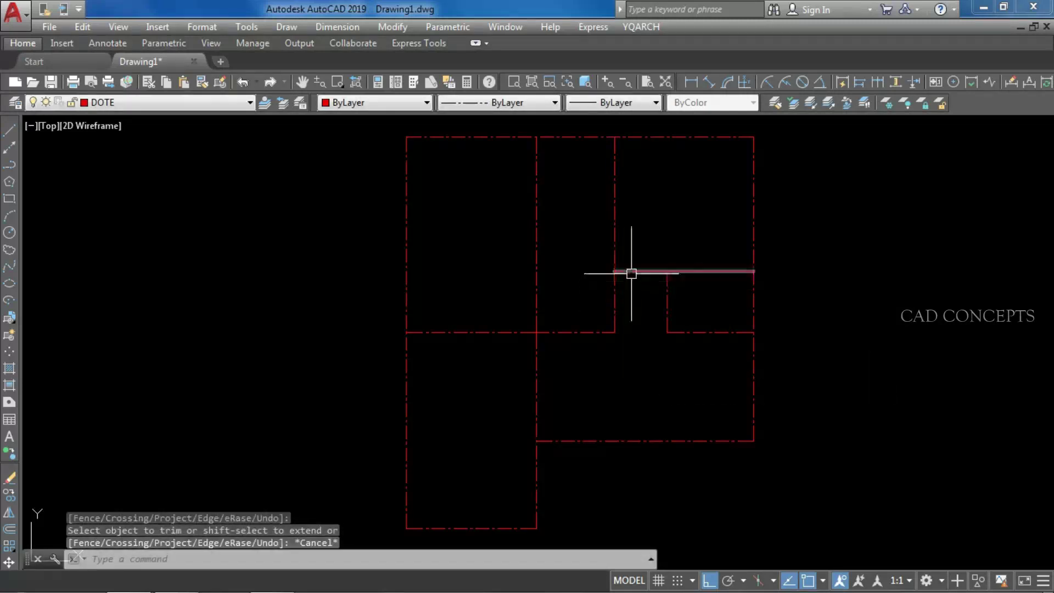
Step: Stretch the left end of the upper inner horizontal line to the long inner vertical line
click(631, 272)
click(615, 271)
click(537, 271)
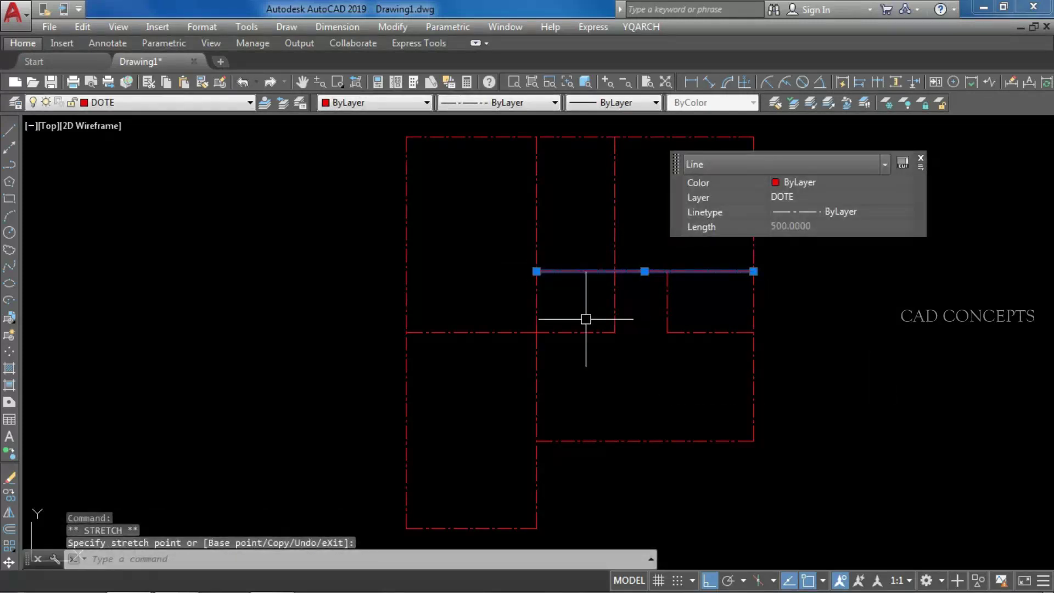
key(Escape)
Step: Try to fillet the extended horizontal line with the long inner vertical line at their junction
text(f)
key(Return)
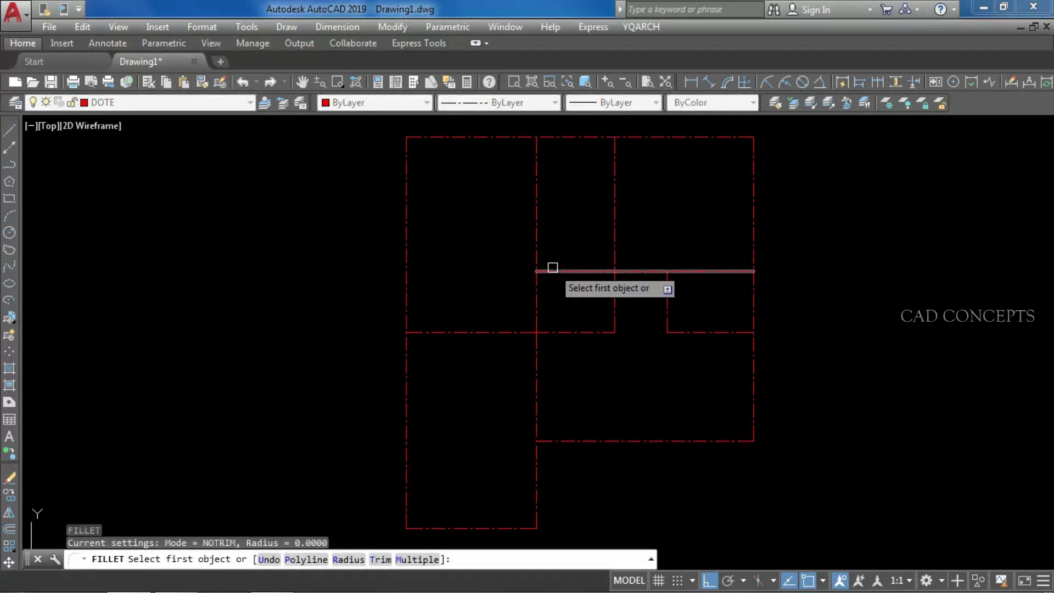
click(551, 271)
key(Escape)
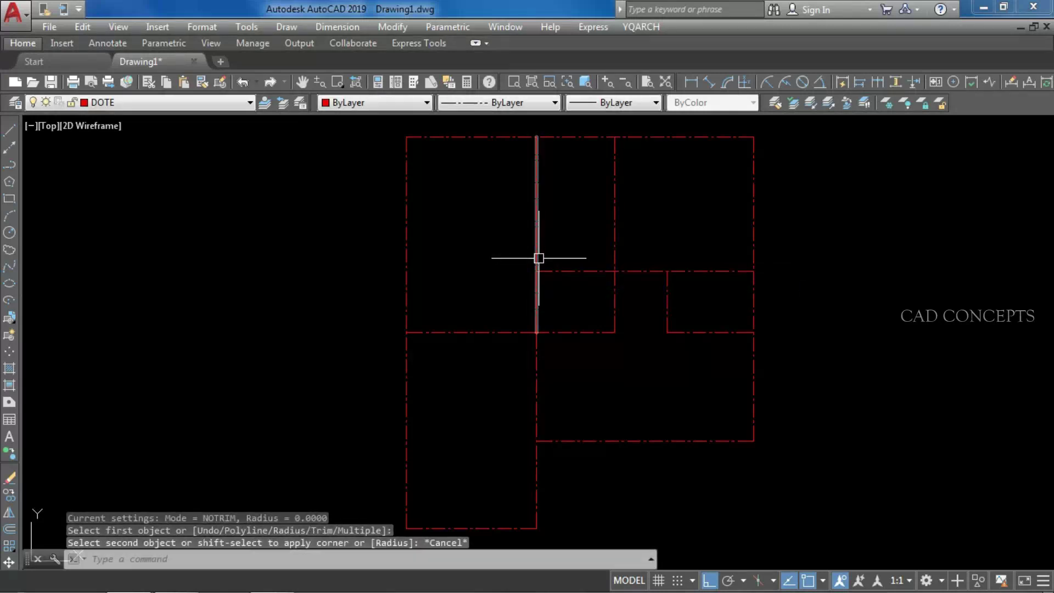
text(f)
key(Return)
click(551, 269)
click(538, 251)
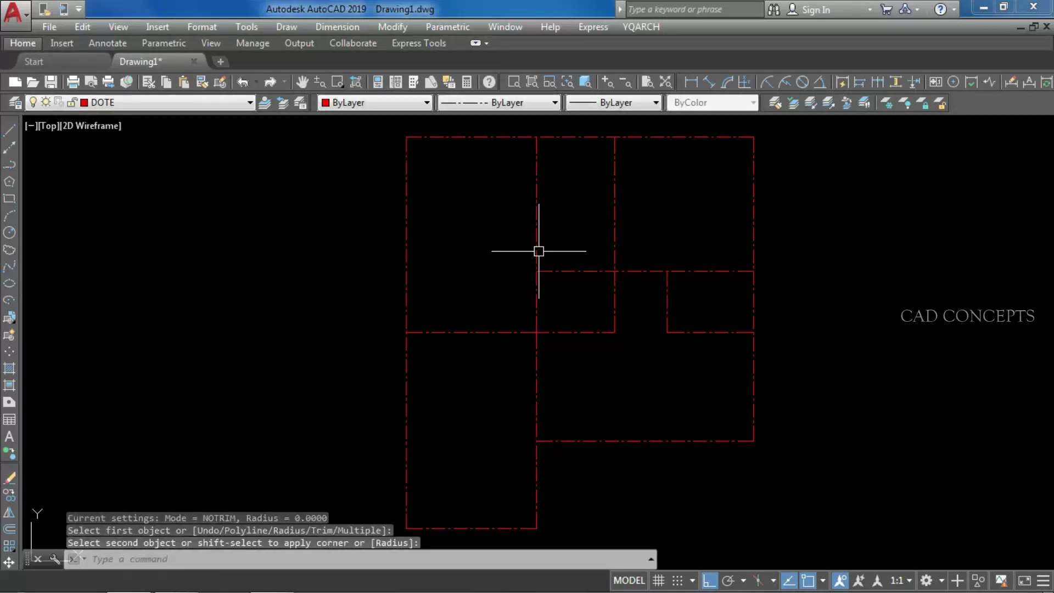
Step: Shorten the upper part of the long inner vertical line so it ends at the upper inner horizontal line
click(536, 292)
click(536, 332)
key(Escape)
key(Escape)
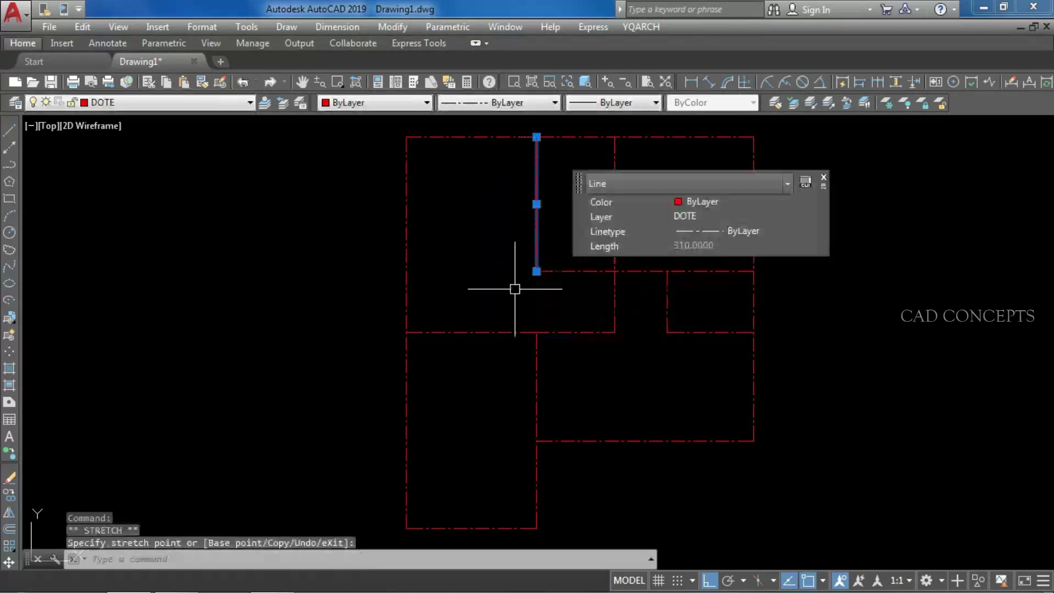
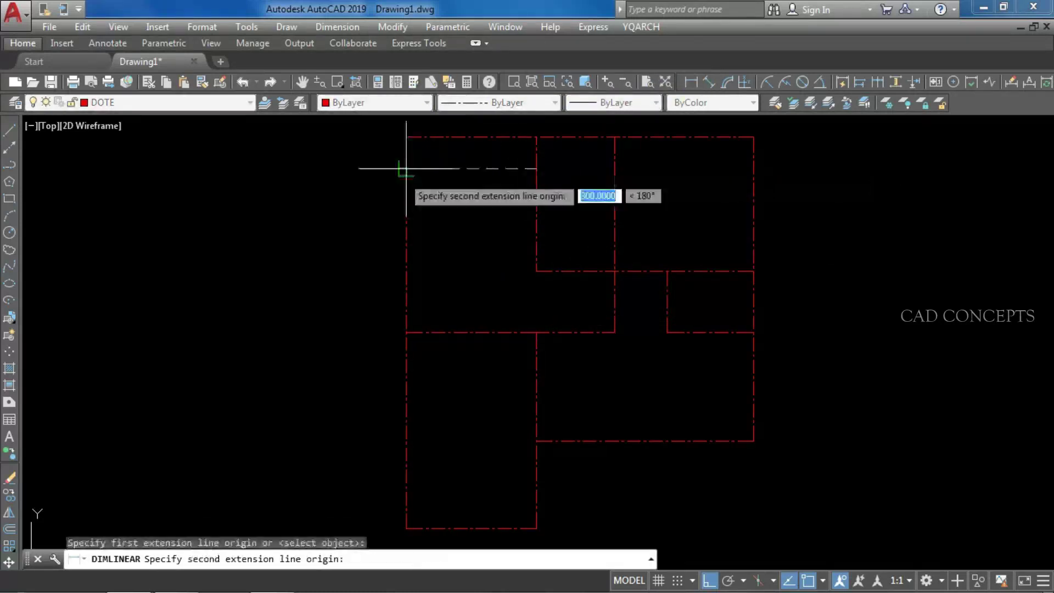
Step: Measure the upper middle room's width and the upper-left room's height with linear dimensions, without placing them
key(Escape)
key(space)
click(533, 161)
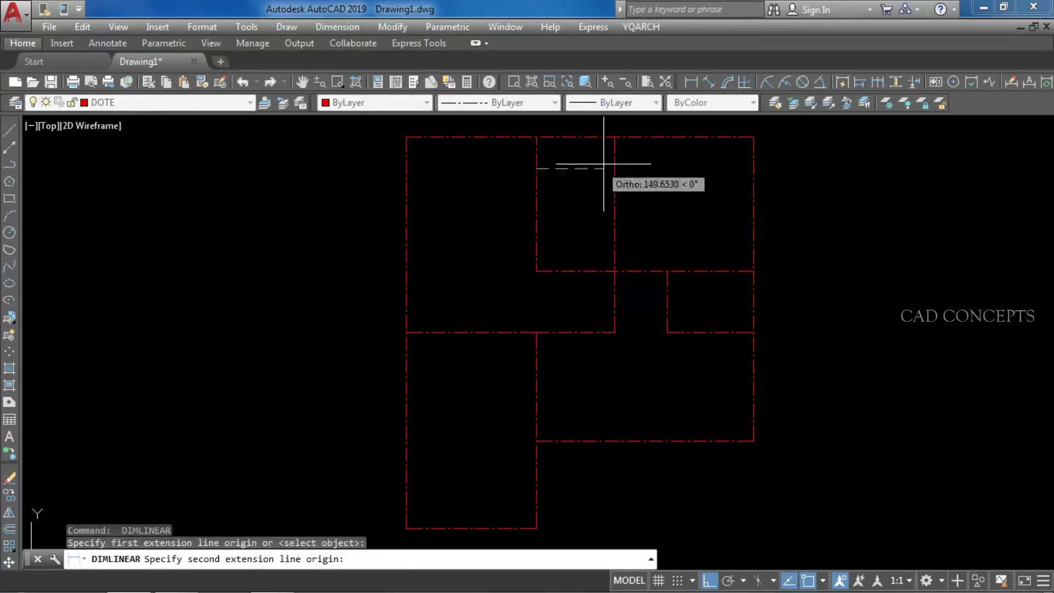
click(614, 165)
click(483, 141)
key(Return)
click(472, 137)
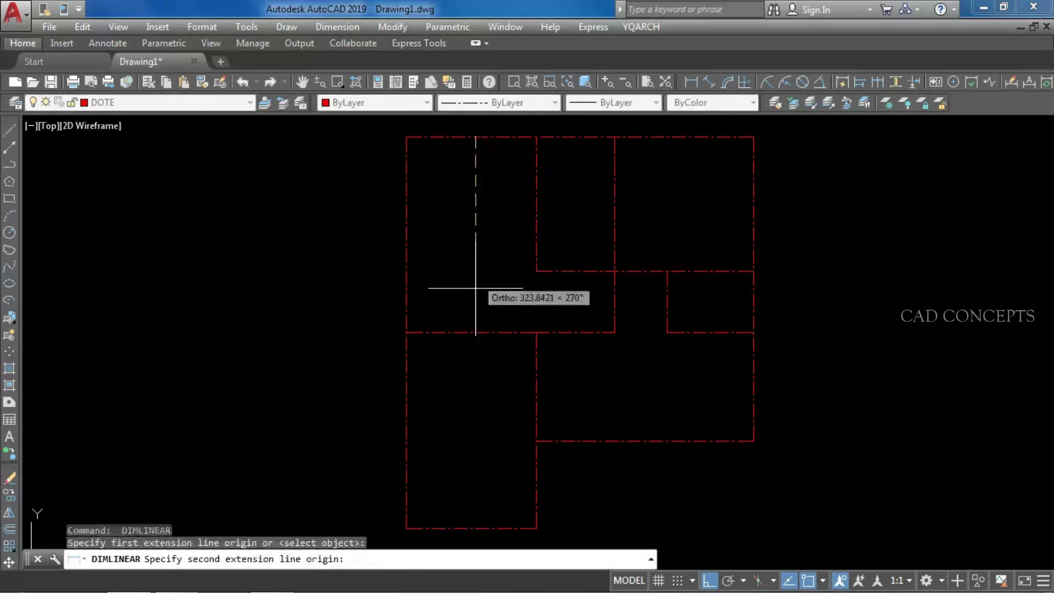
click(471, 332)
key(Escape)
Step: Measure the widths of the upper-right room and the small room below it without placing dimensions
key(space)
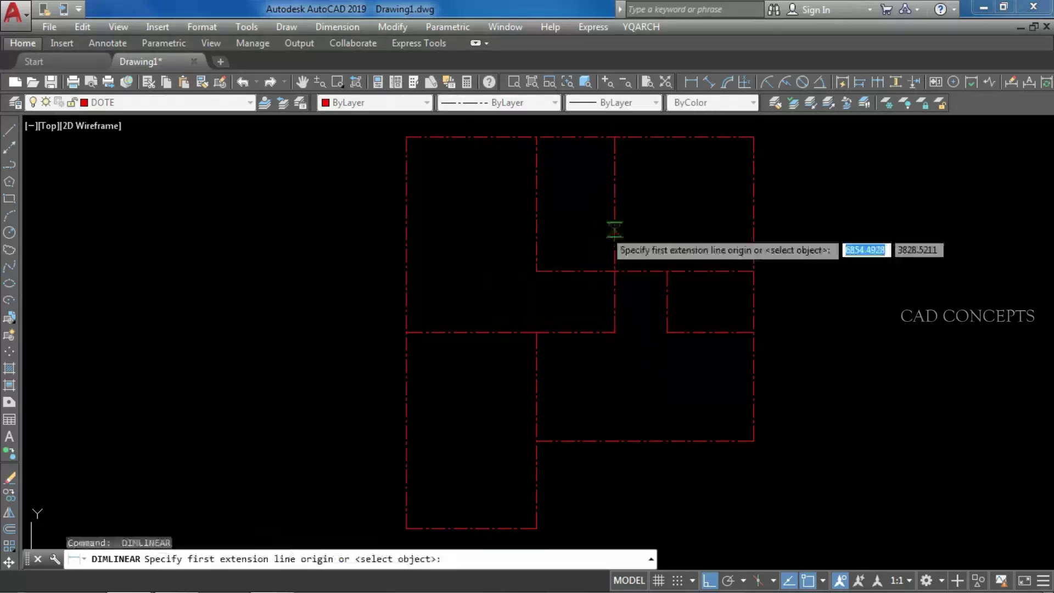
click(614, 182)
click(753, 182)
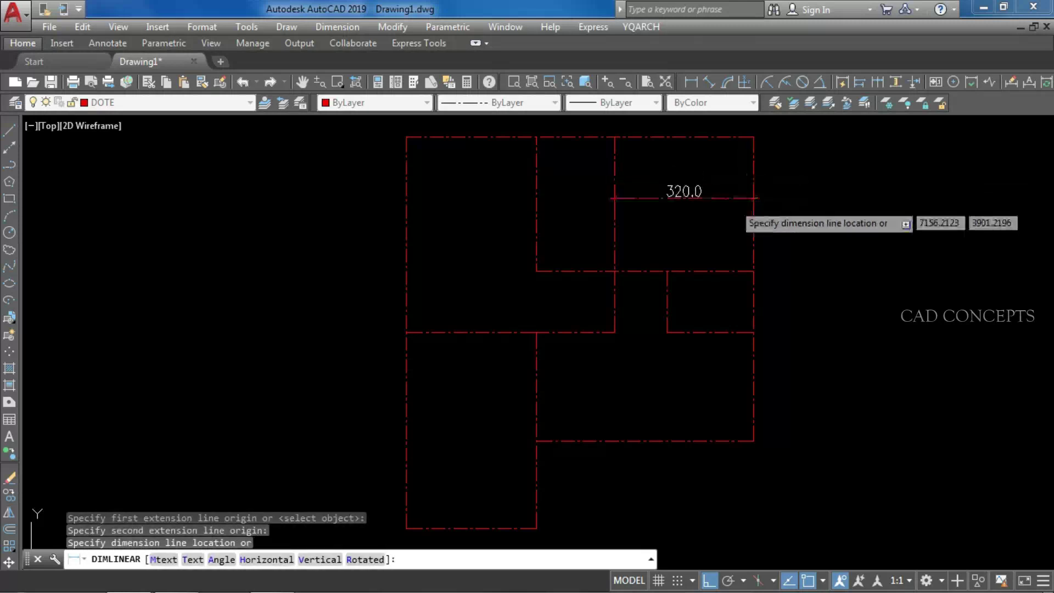
key(Escape)
key(Return)
click(667, 271)
click(753, 271)
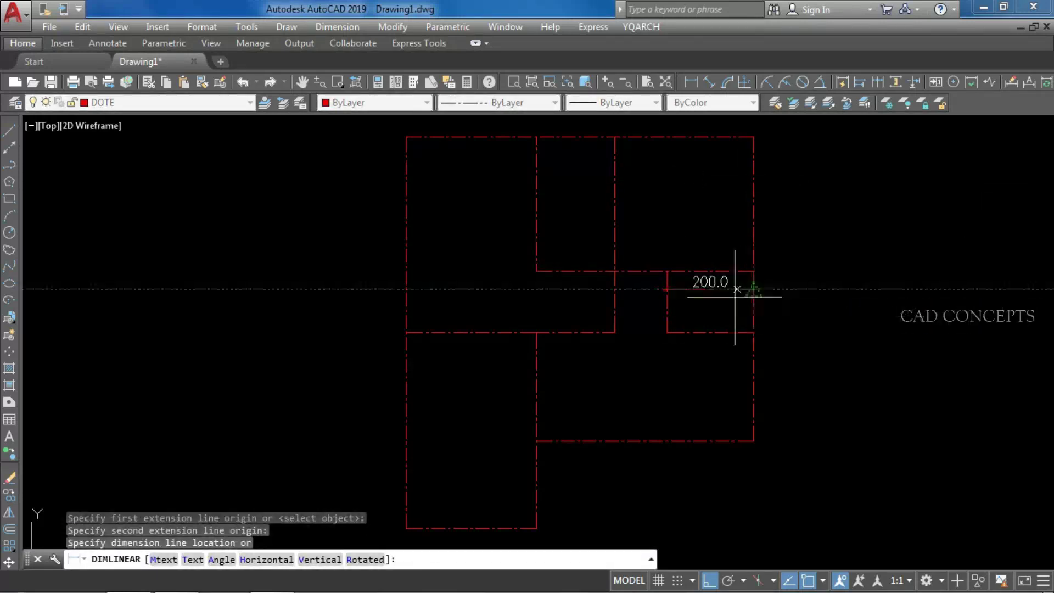
key(Escape)
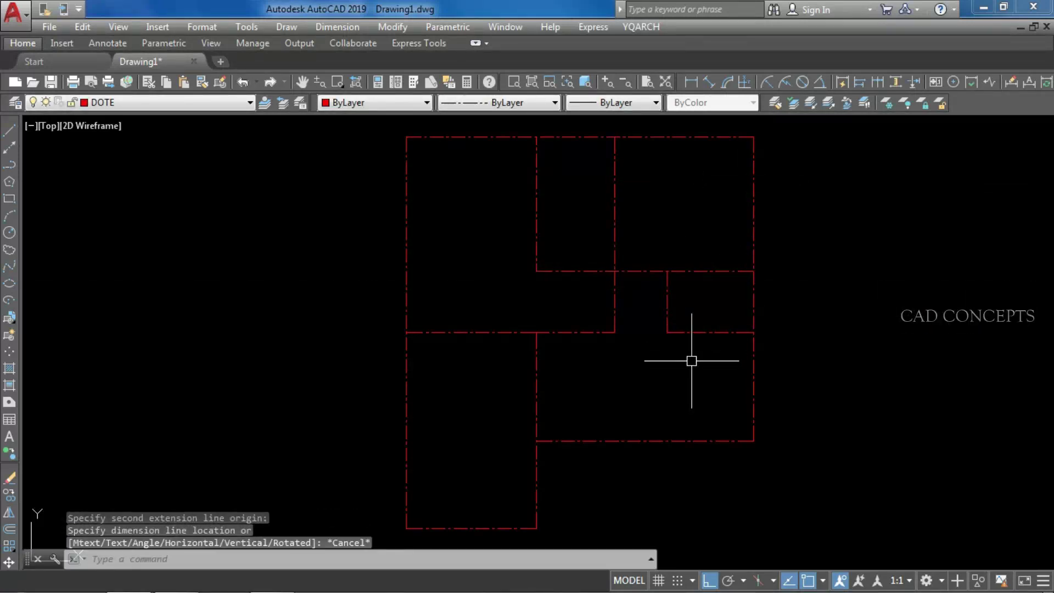
Step: Measure the width of the passage beside the small room without placing the dimension
key(Return)
click(615, 290)
click(668, 283)
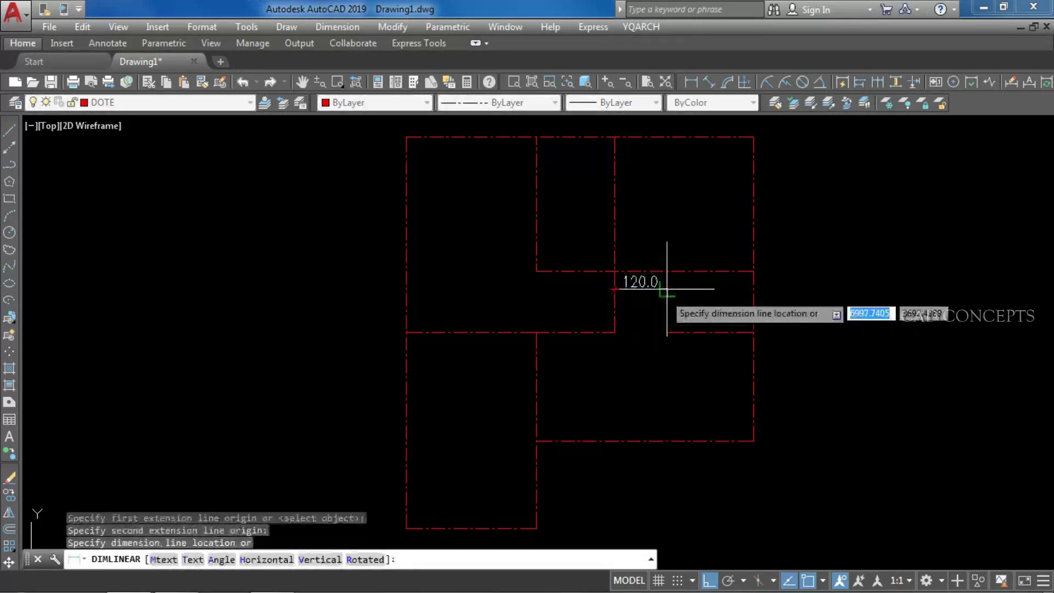
key(Escape)
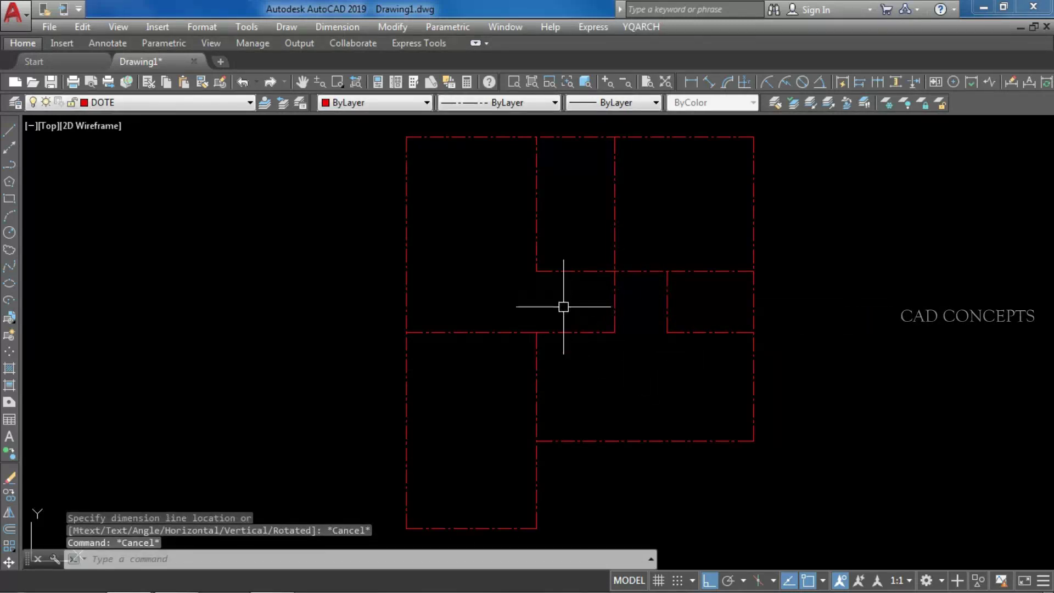
Step: Stretch the whole left edge of the outline 25 to the left with the attached horizontal lines
click(424, 134)
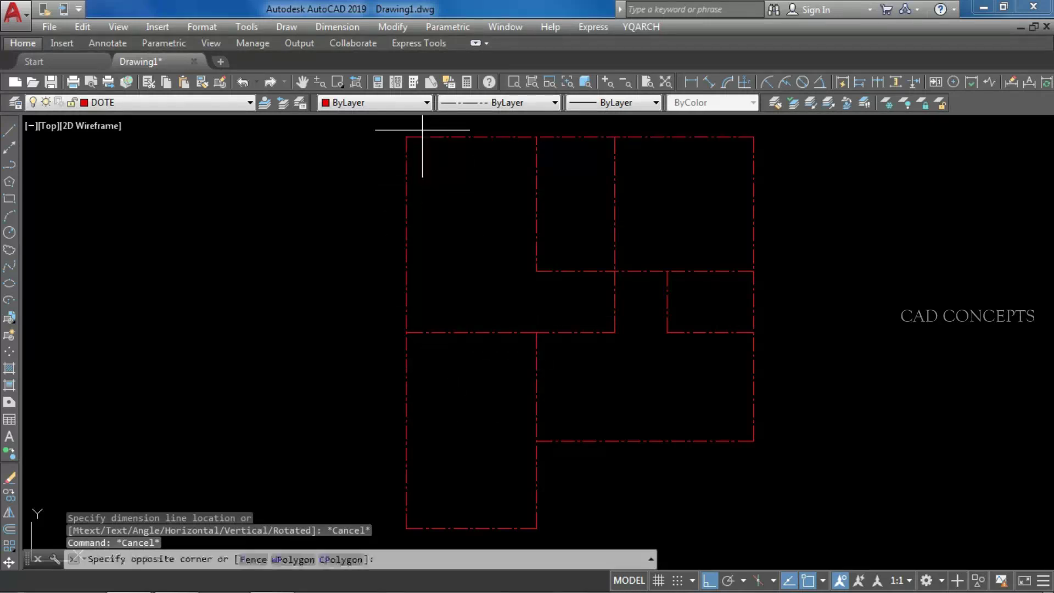
click(388, 533)
text(s)
key(space)
click(321, 344)
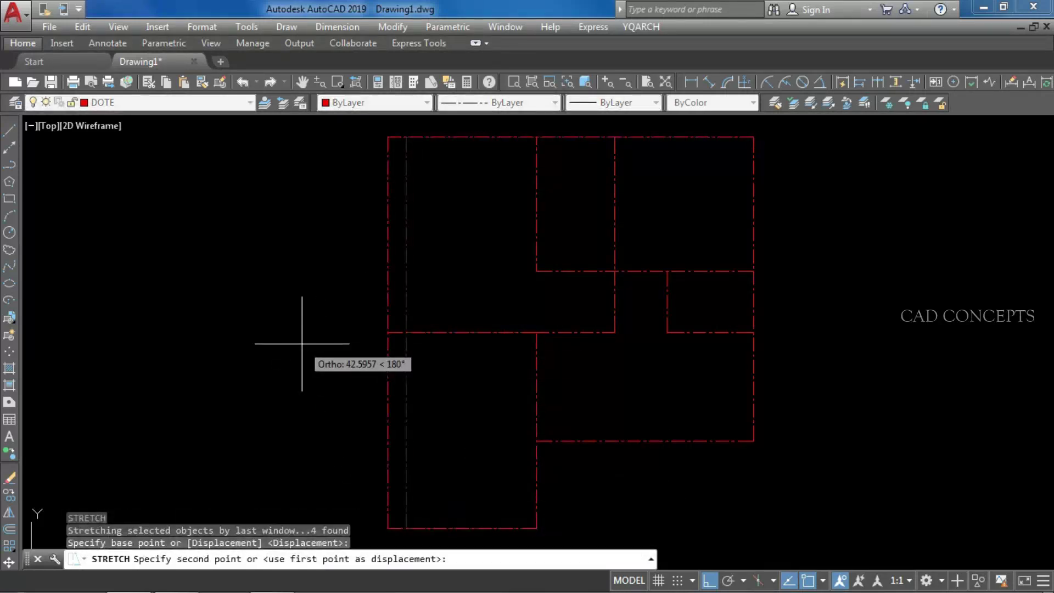
text(25)
key(Return)
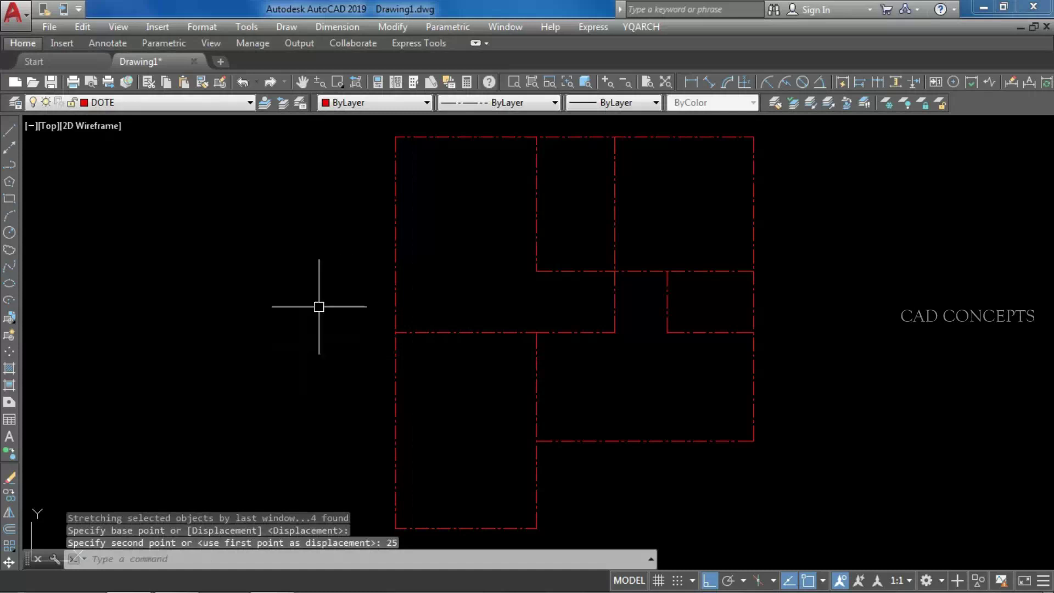
Step: Measure the upper-left room's width with a linear dimension, without placing it
click(697, 81)
click(536, 211)
click(396, 212)
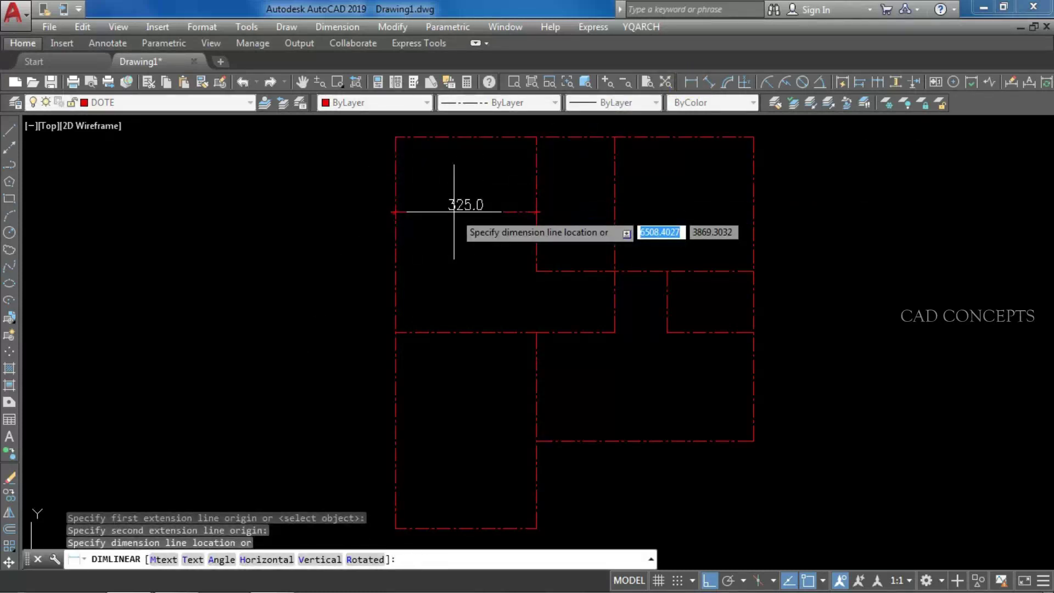
key(Escape)
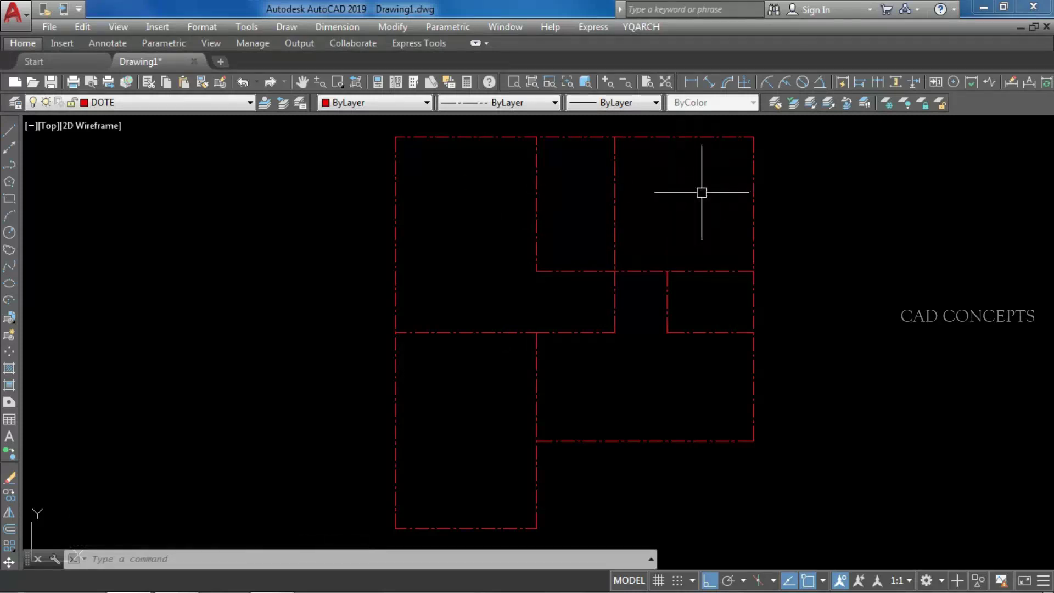
Step: Break all the floor plan's centerlines at their intersections with the YQArch break-all command and check the inner segments by selecting them
click(759, 128)
click(354, 534)
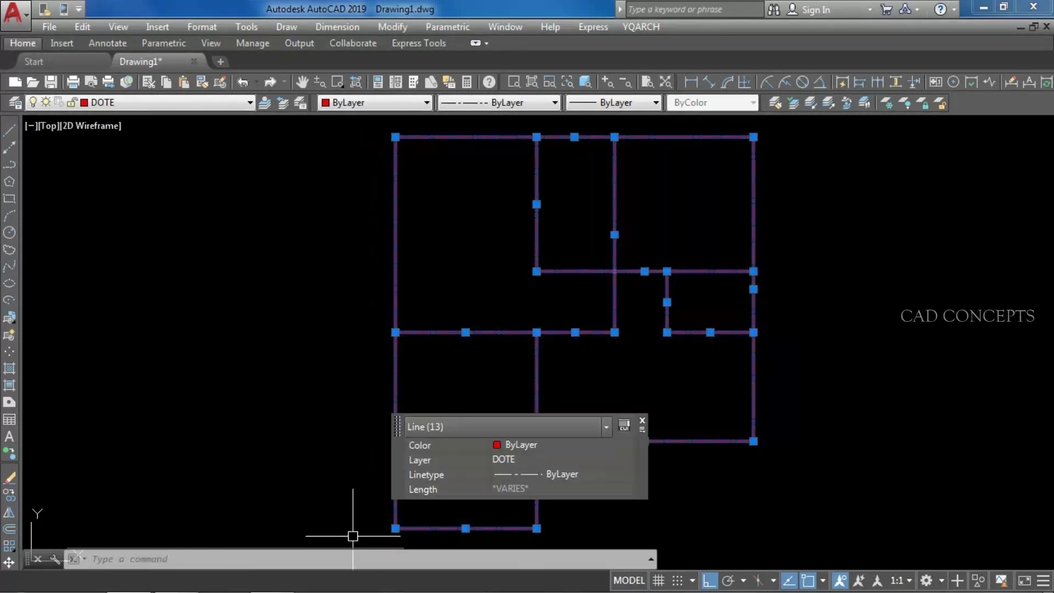
key(Return)
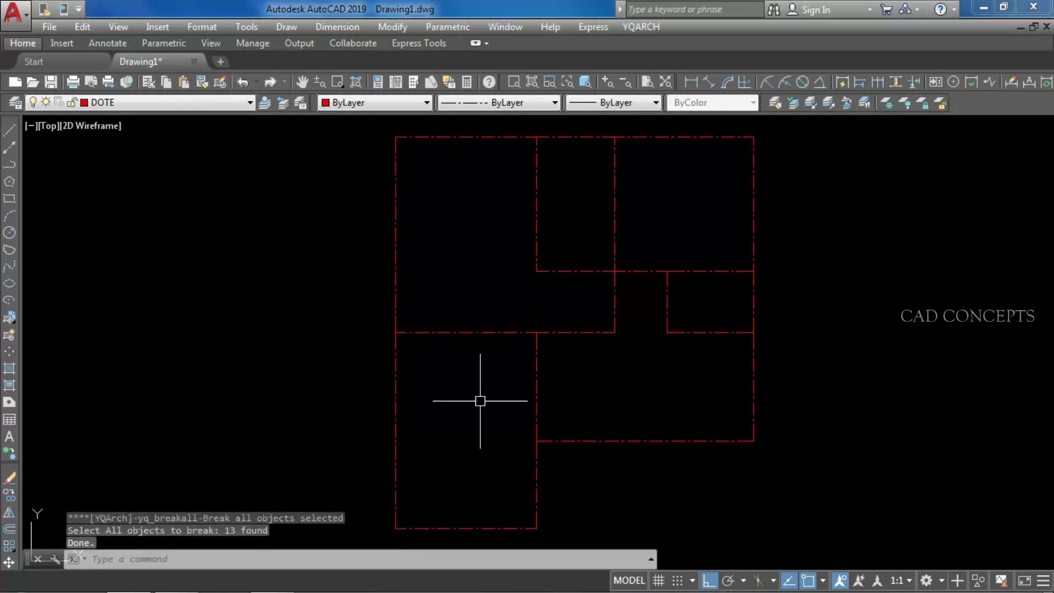
click(711, 207)
click(530, 338)
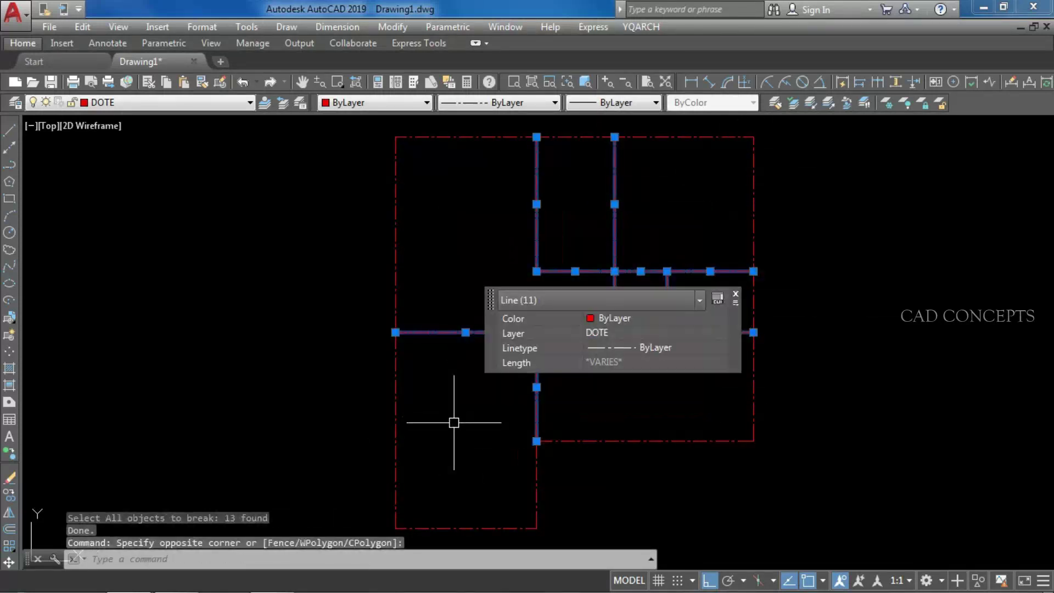
key(Escape)
Step: Move the vertical centerline segment between the two lower rooms 5 to the left
click(537, 385)
click(506, 388)
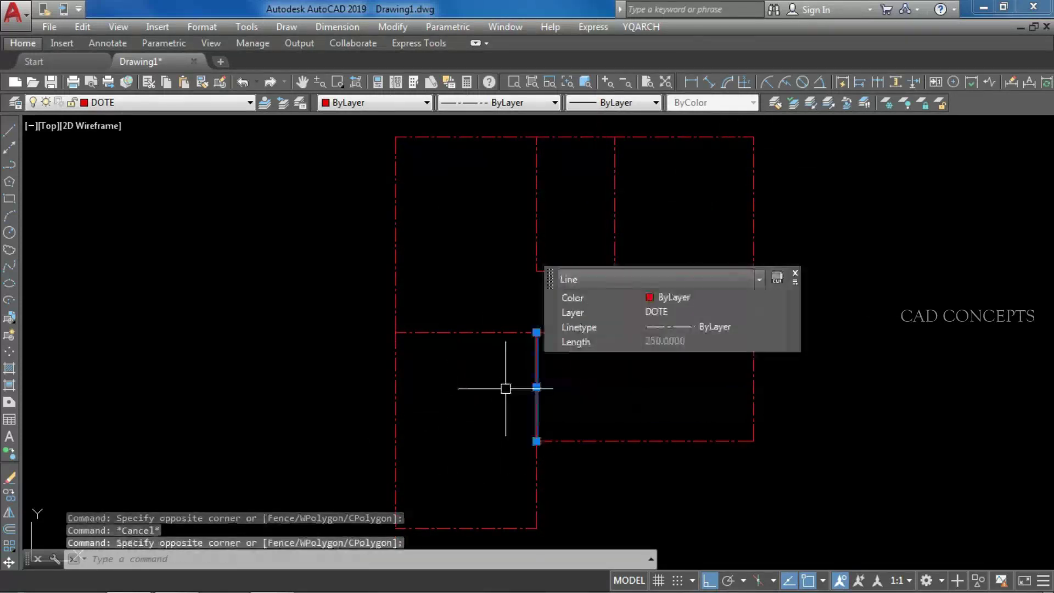
text(M)
key(Return)
click(486, 405)
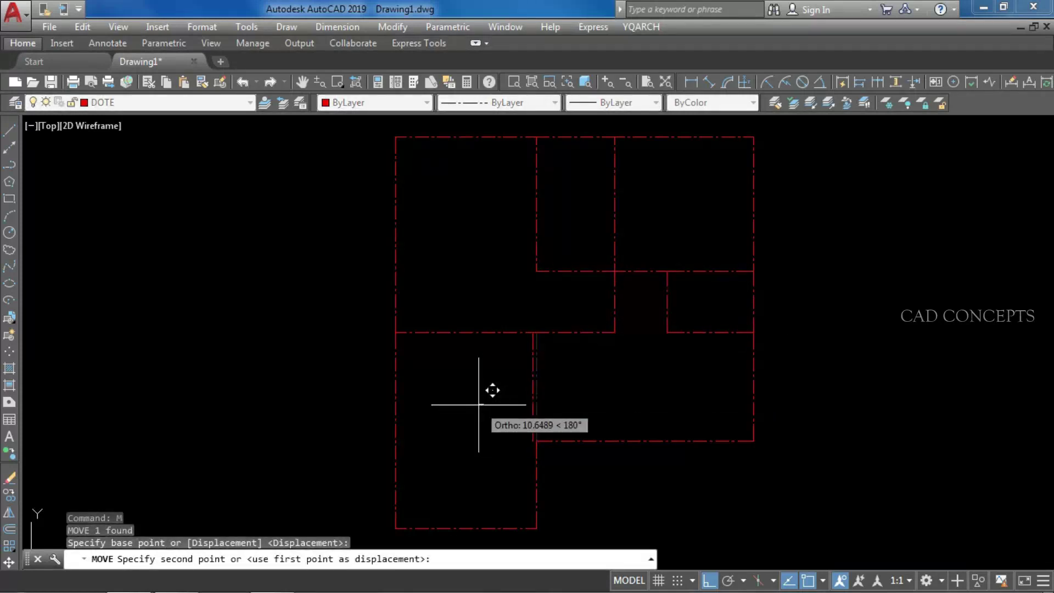
text(5)
key(Return)
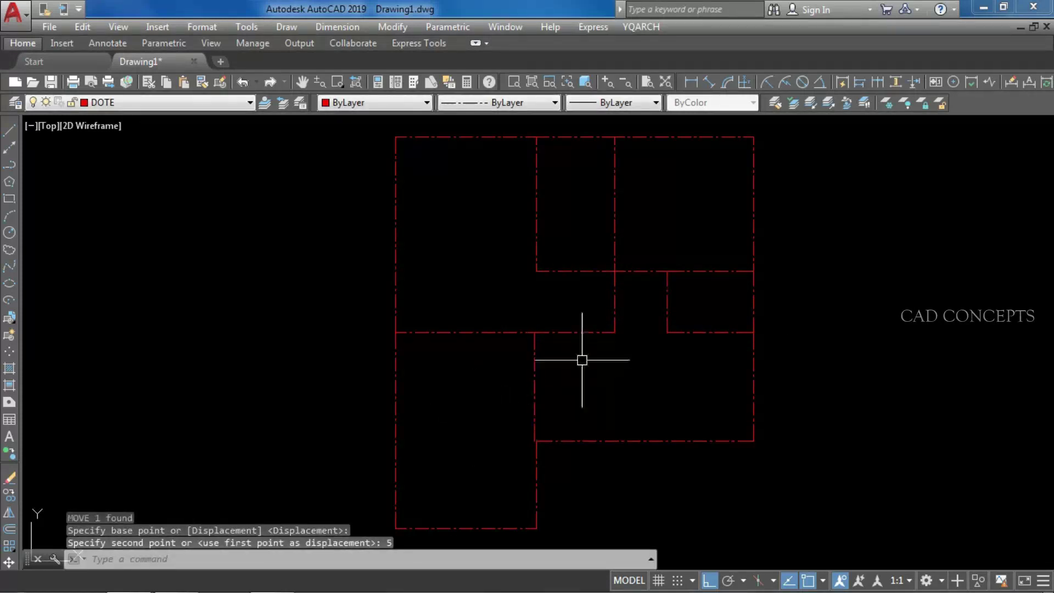
Step: Convert the inner room centerlines into walls 10 thick with the YQArch change-to-walls command (XWW)
click(715, 390)
click(465, 218)
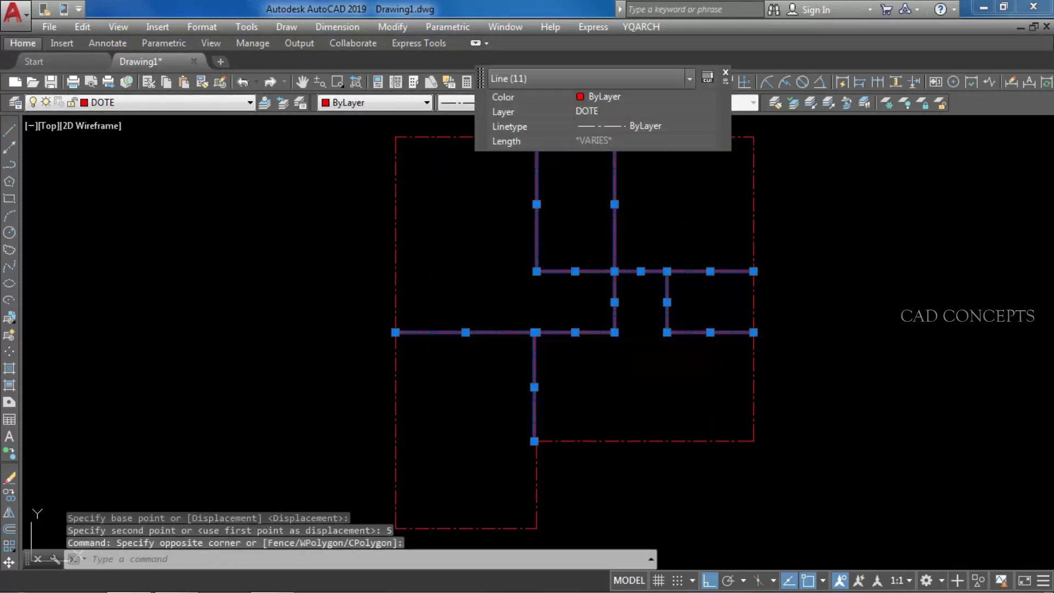
key(Escape)
key(Return)
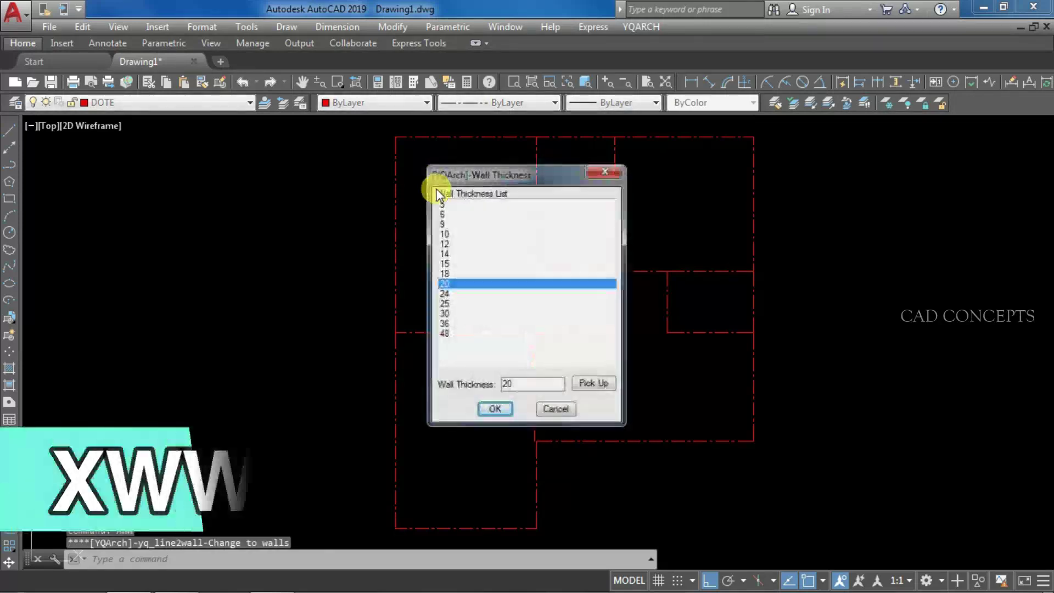
click(444, 233)
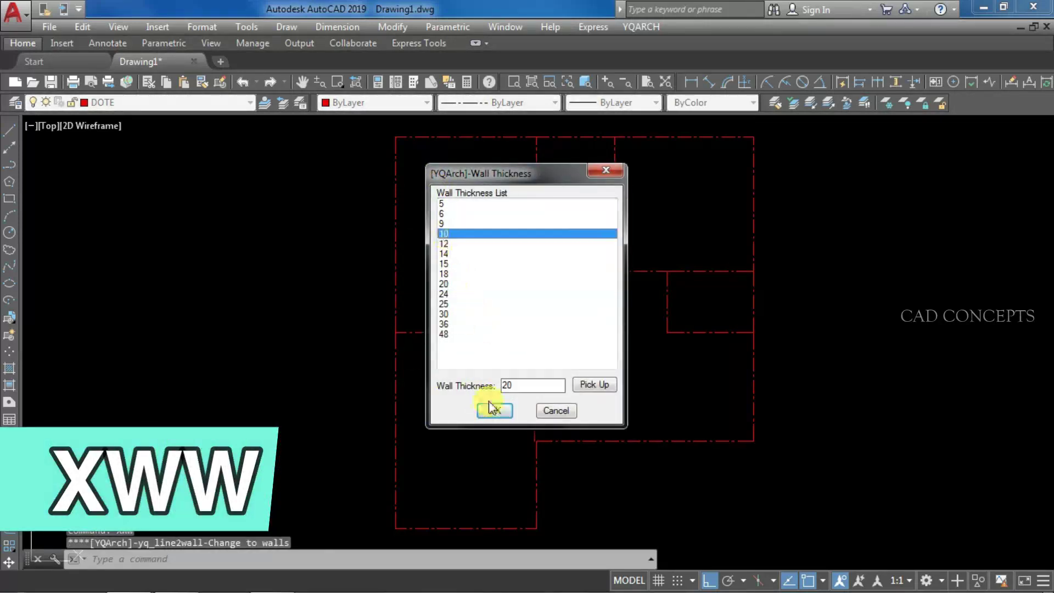
click(494, 410)
click(722, 195)
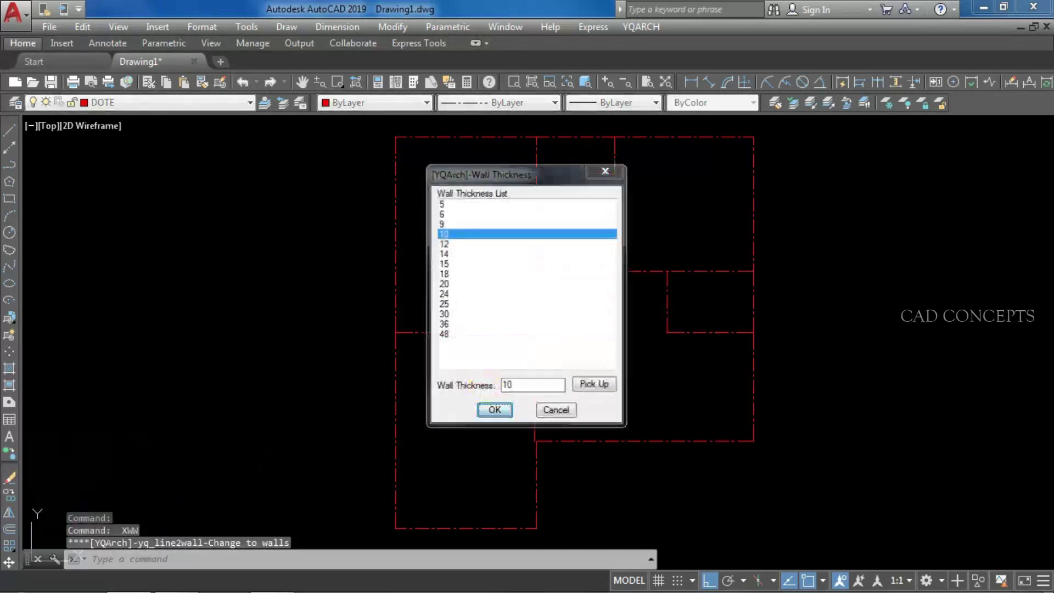
click(494, 411)
click(688, 206)
click(487, 365)
key(Return)
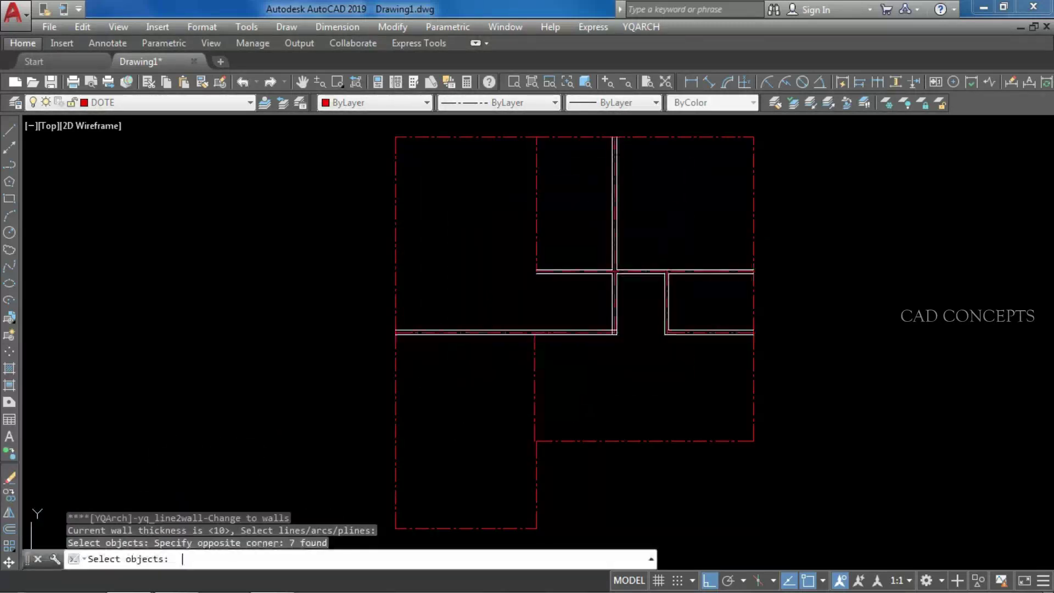
Step: Restart the YQArch change-to-walls command with a wall thickness of 20
key(Return)
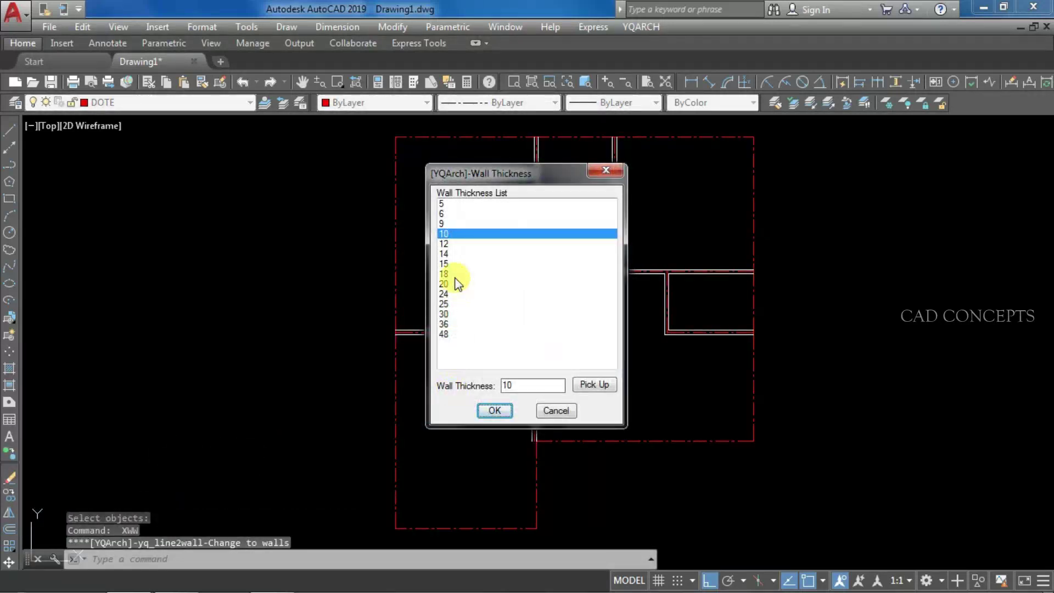
click(444, 284)
click(494, 411)
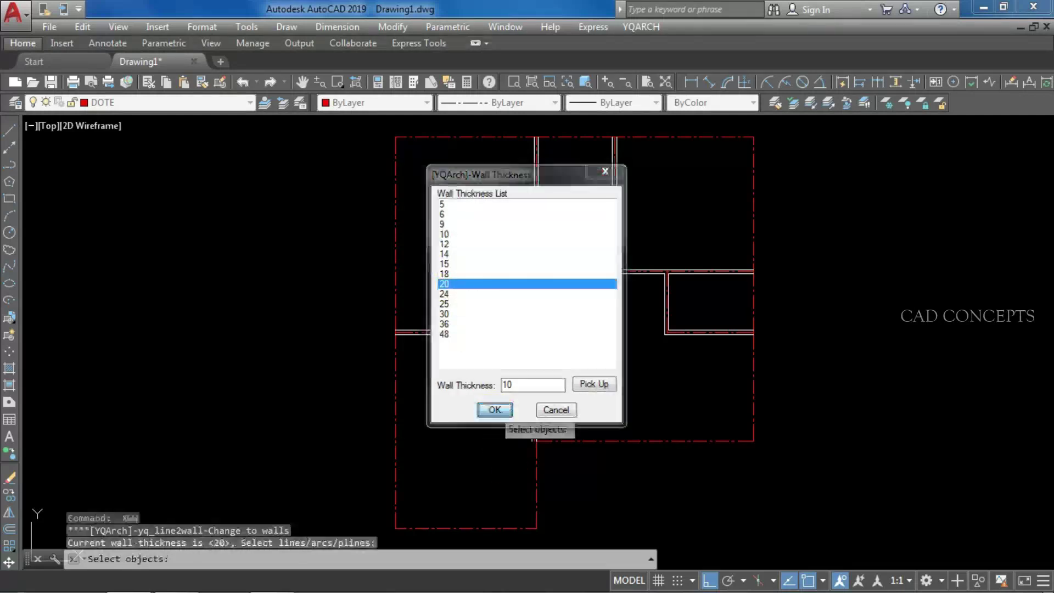
click(395, 297)
click(377, 119)
click(774, 173)
click(796, 198)
click(707, 235)
click(712, 207)
click(790, 477)
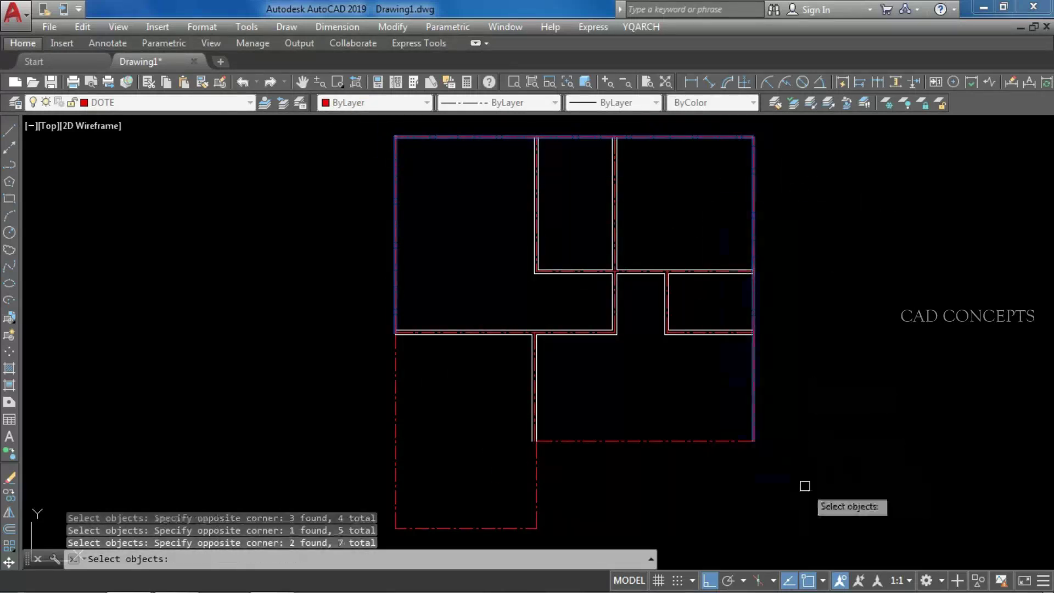
click(669, 441)
click(631, 454)
key(Escape)
Step: Convert all the outer outline centerlines into walls 20 thick with the change-to-walls command
key(space)
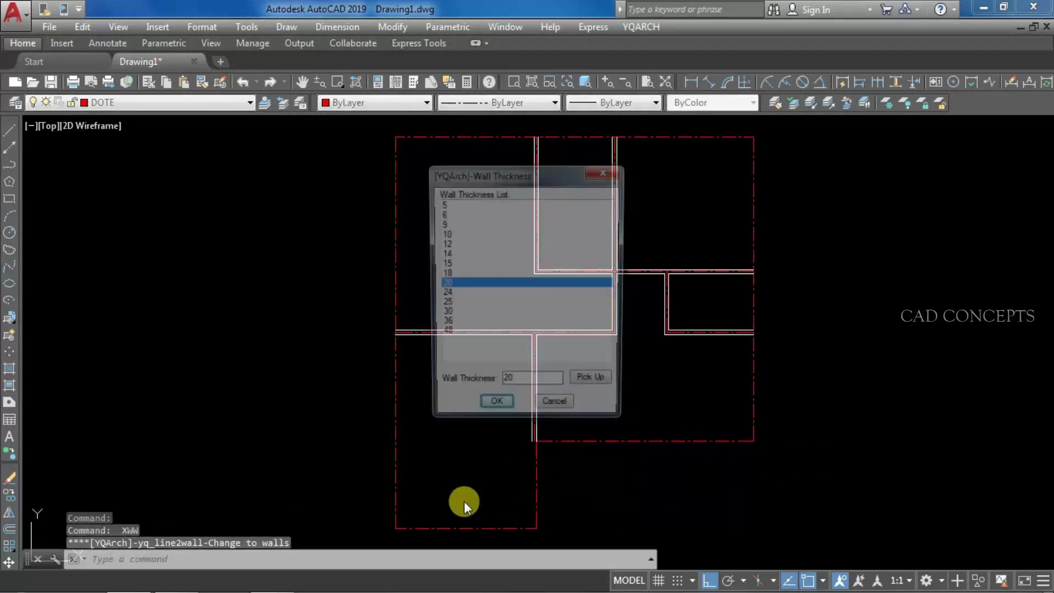
key(Return)
click(411, 519)
click(383, 536)
click(623, 495)
click(507, 485)
click(633, 474)
click(593, 410)
click(806, 405)
click(694, 480)
click(708, 140)
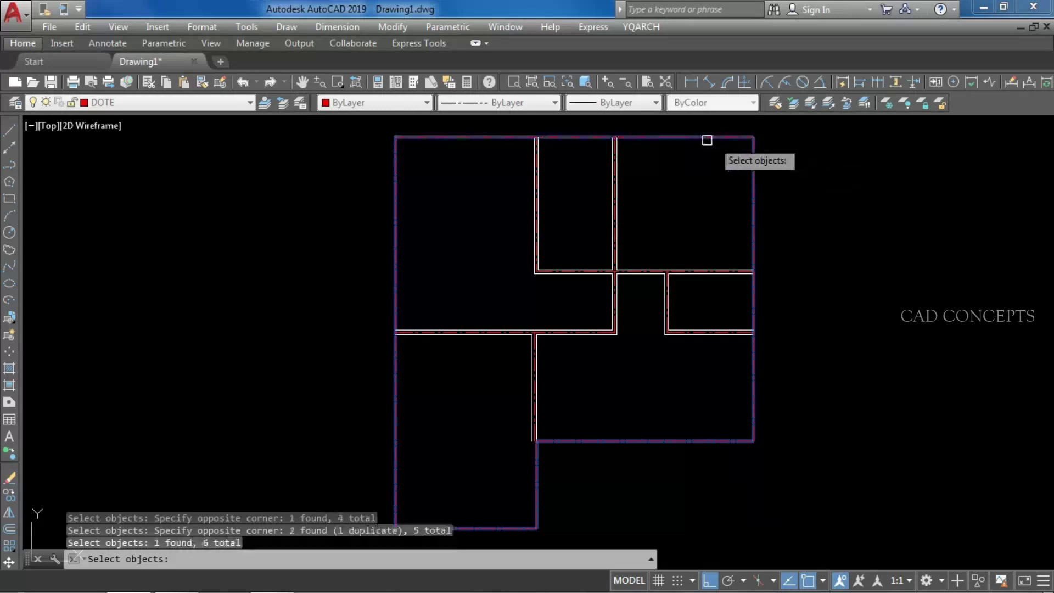
click(382, 127)
click(790, 162)
right_click(703, 208)
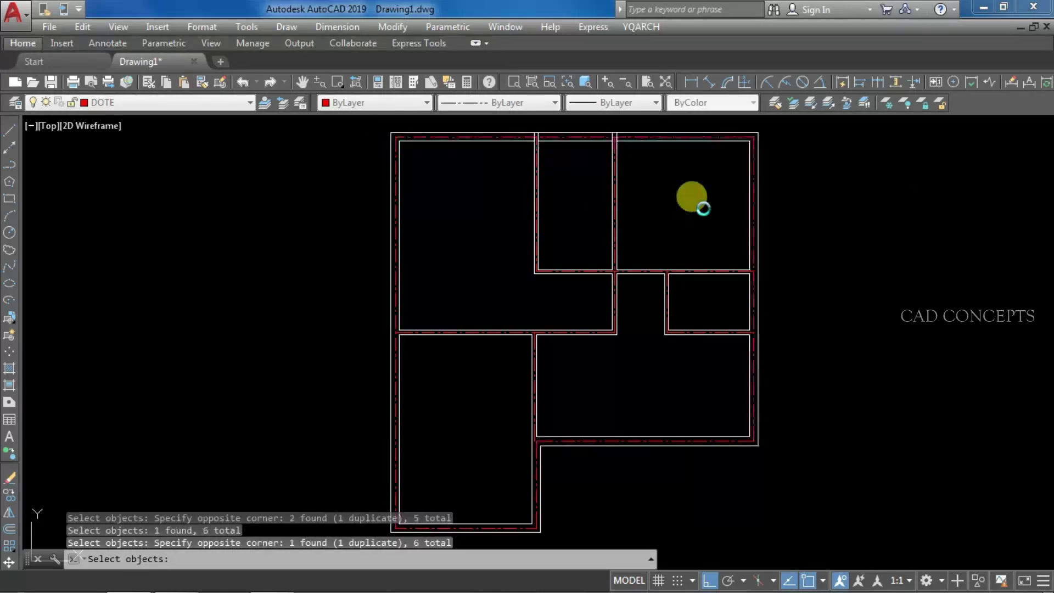
Step: Select all the red centerlines with Select Similar and erase them, leaving only the walls
middle_drag(641, 345, 685, 393)
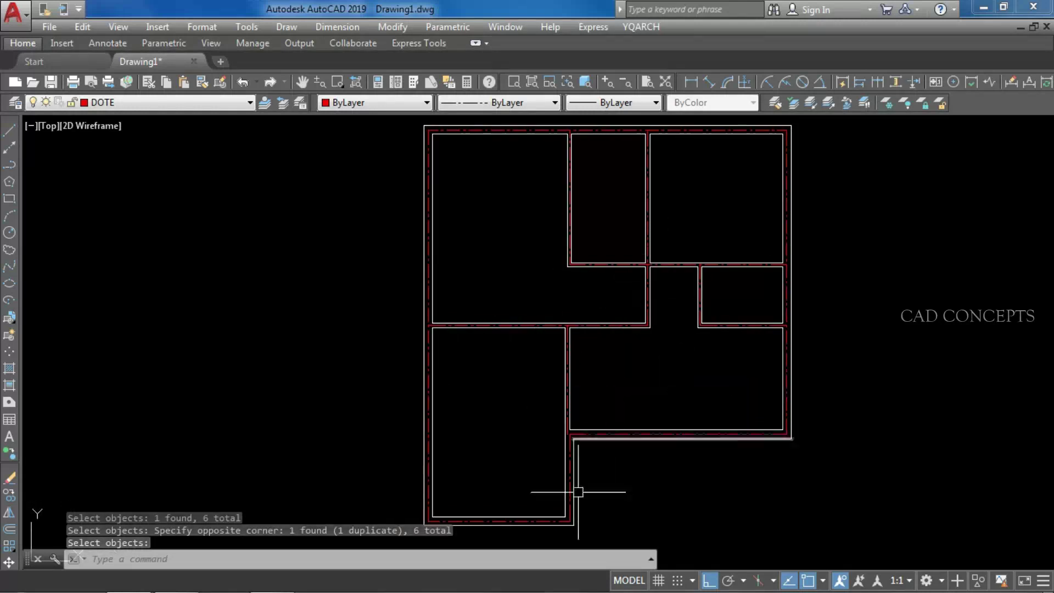
scroll(574, 483, up, 5)
click(588, 433)
right_click(588, 432)
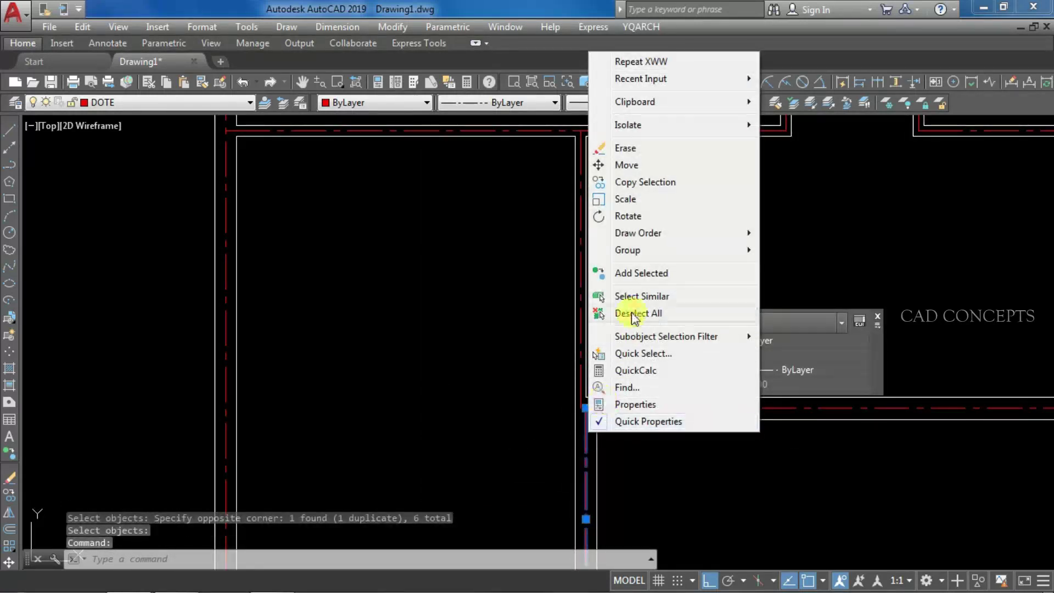
click(631, 296)
text(e)
key(Return)
scroll(459, 444, down, 4)
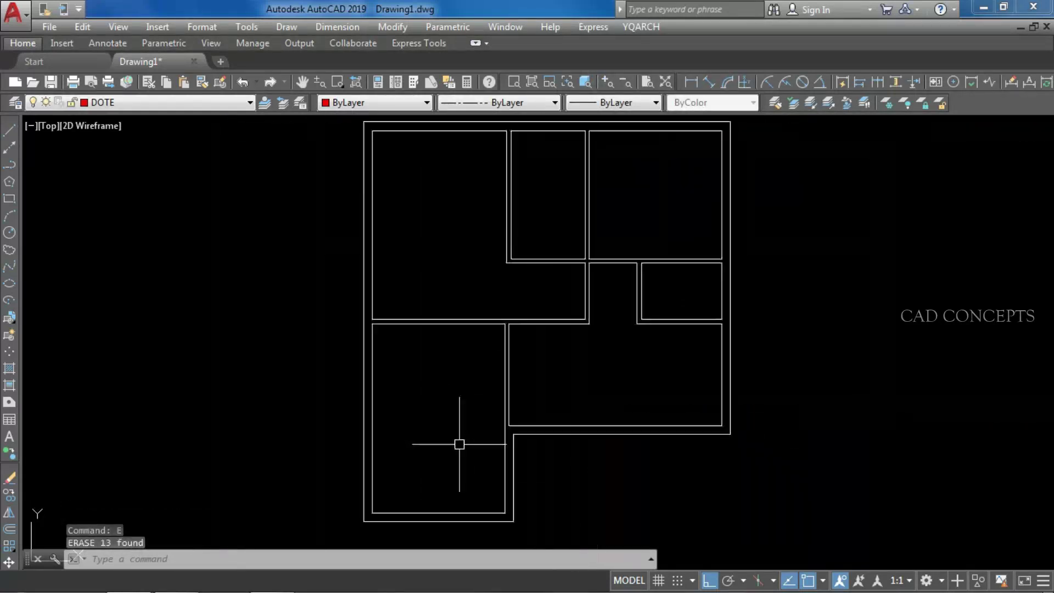
Step: Dimension the upper-left room's inner width and height with the YQArch DDWW command in Inside Walls mode
middle_drag(544, 406, 554, 416)
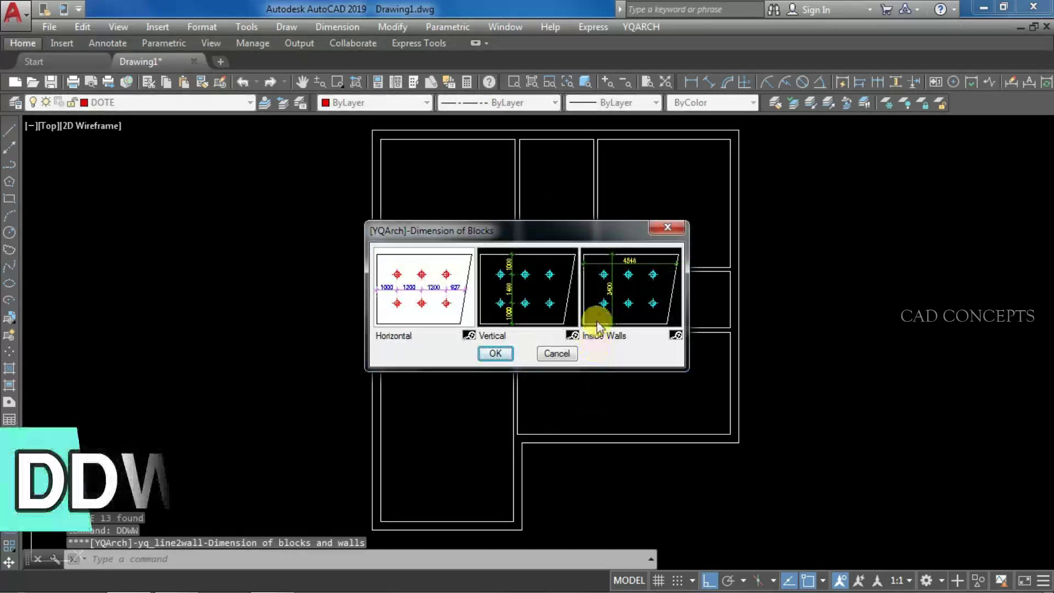
click(598, 307)
click(496, 353)
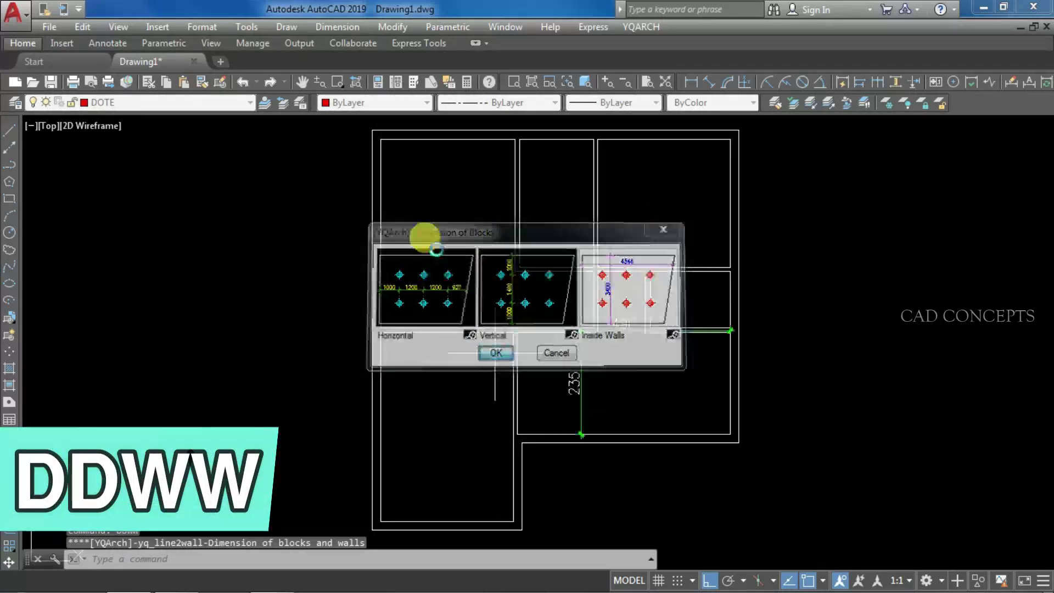
click(406, 169)
key(Return)
key(Return)
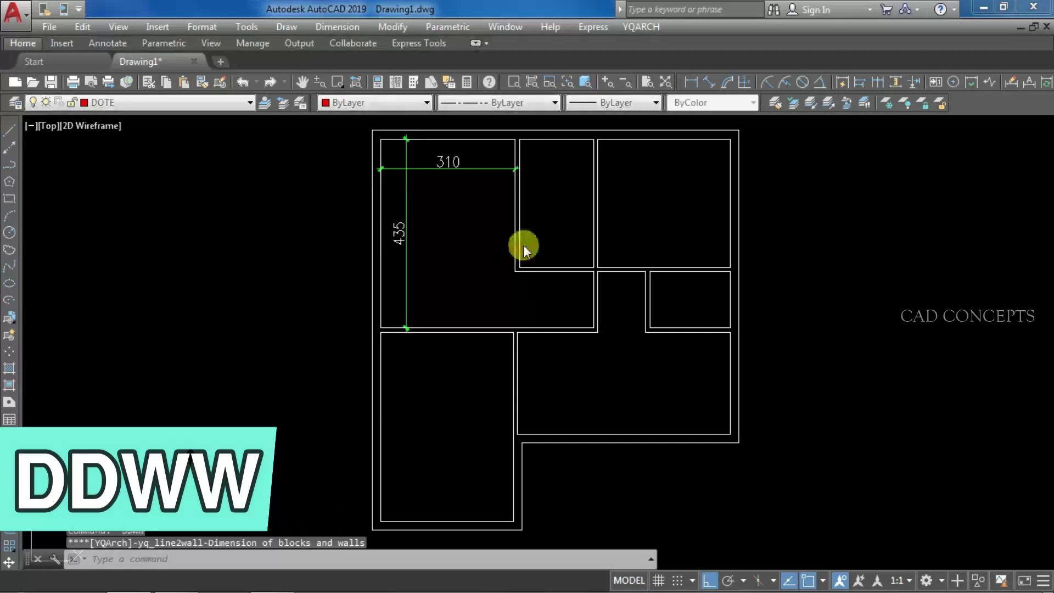
Step: Add inside-wall dimensions to the upper-middle, upper-right, small right, lower-right and lower-left rooms
click(552, 181)
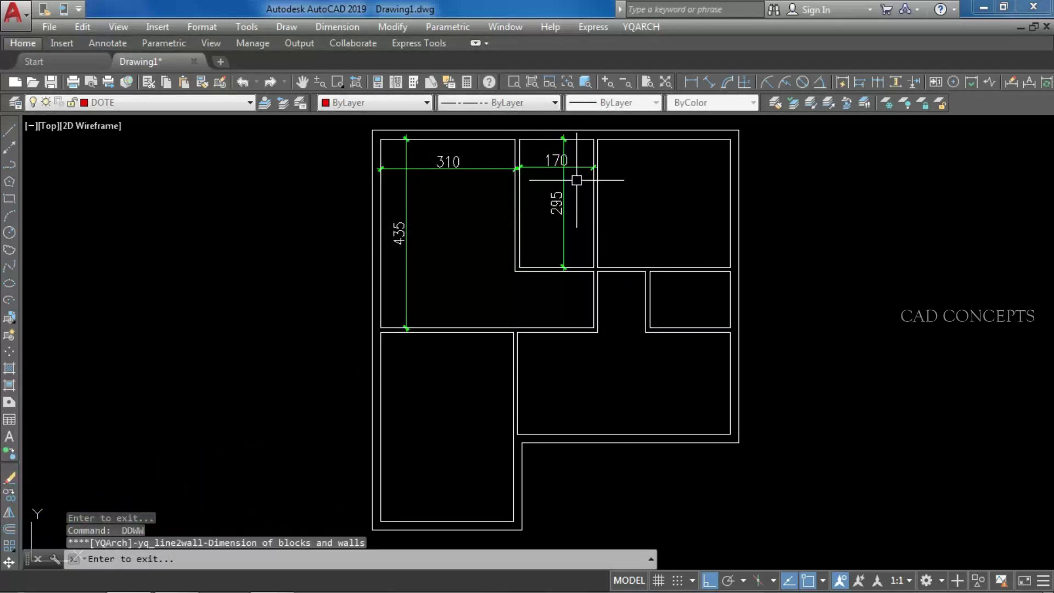
click(704, 175)
click(693, 299)
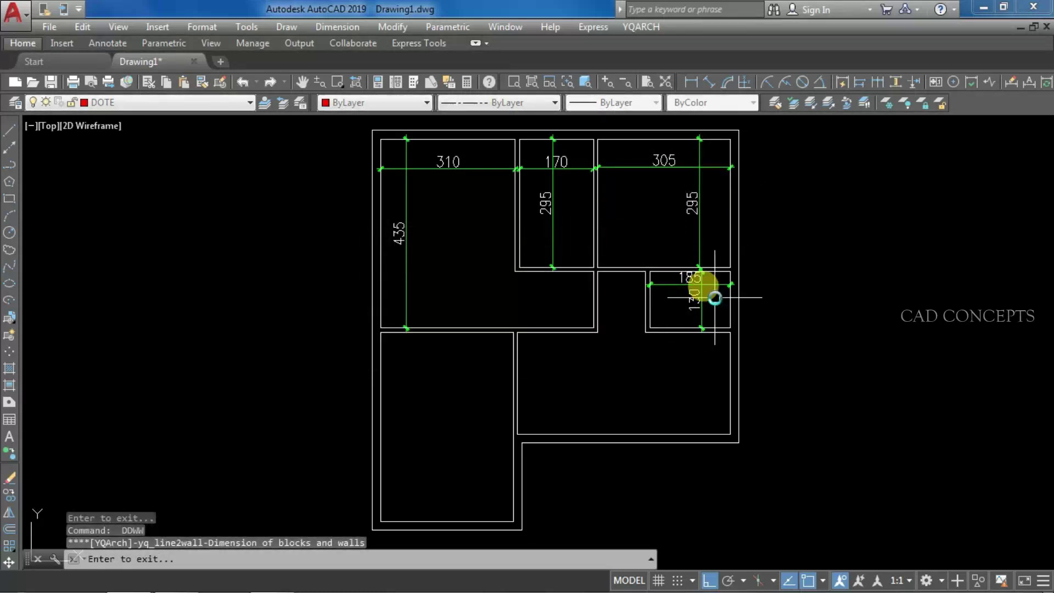
click(699, 384)
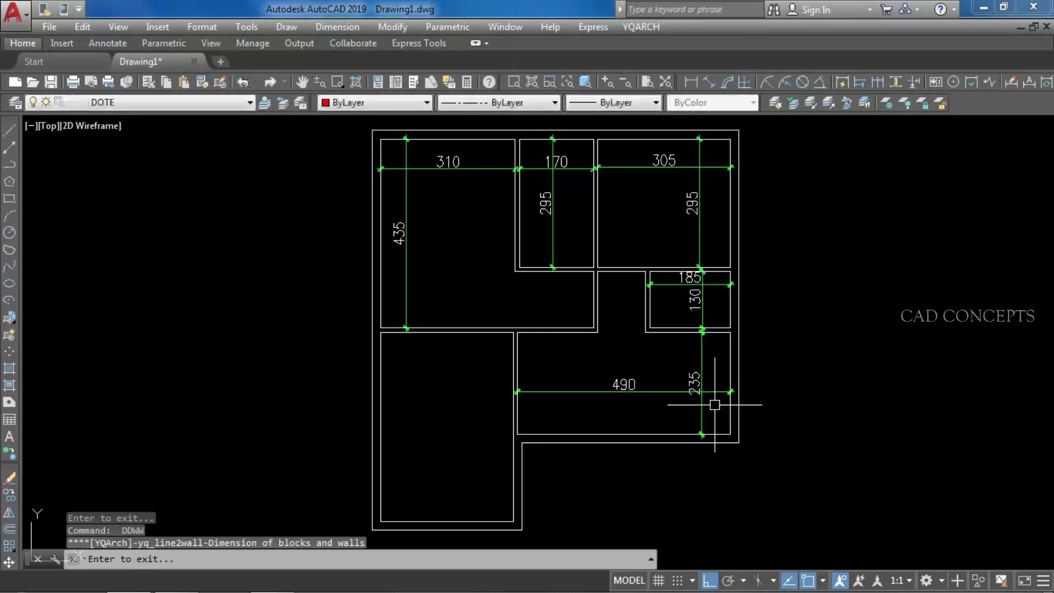
click(419, 412)
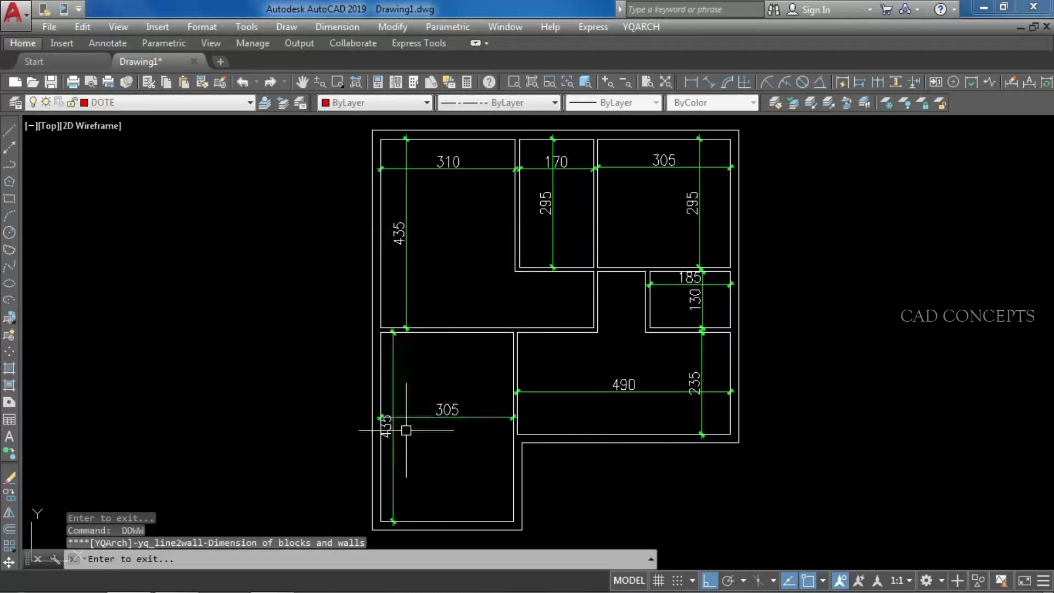
click(411, 474)
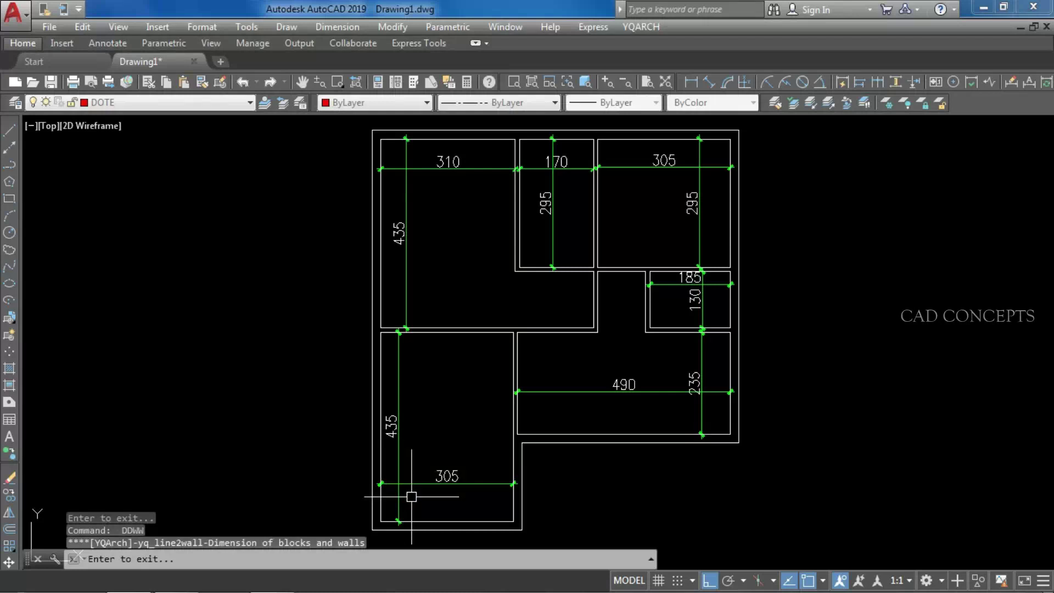
key(Return)
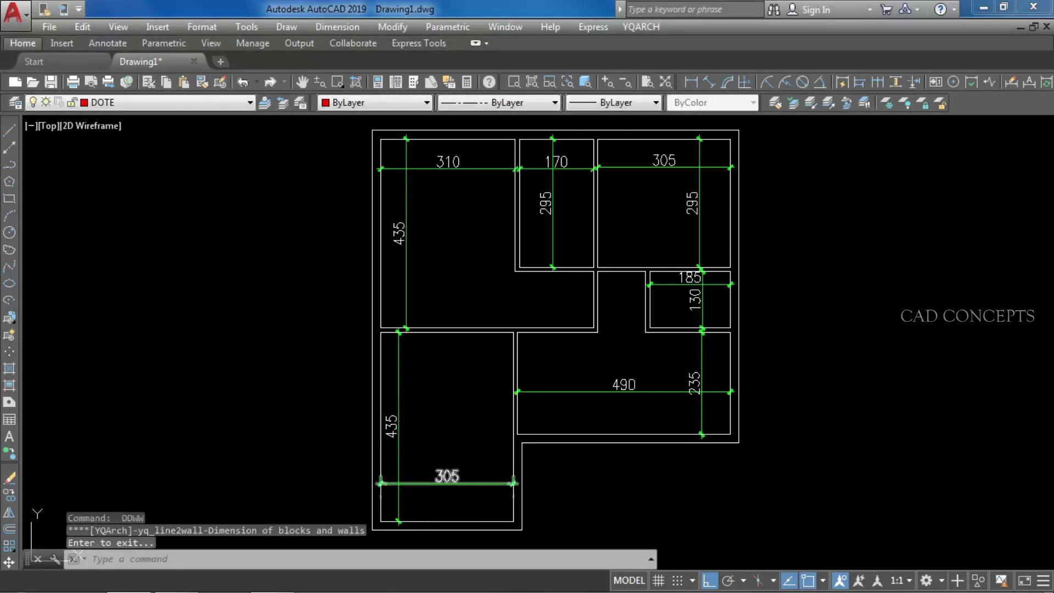
key(Escape)
Step: Start the YQArch door command (ADT) with a hole width of 100 and a pier width of 10
text(adt)
key(Return)
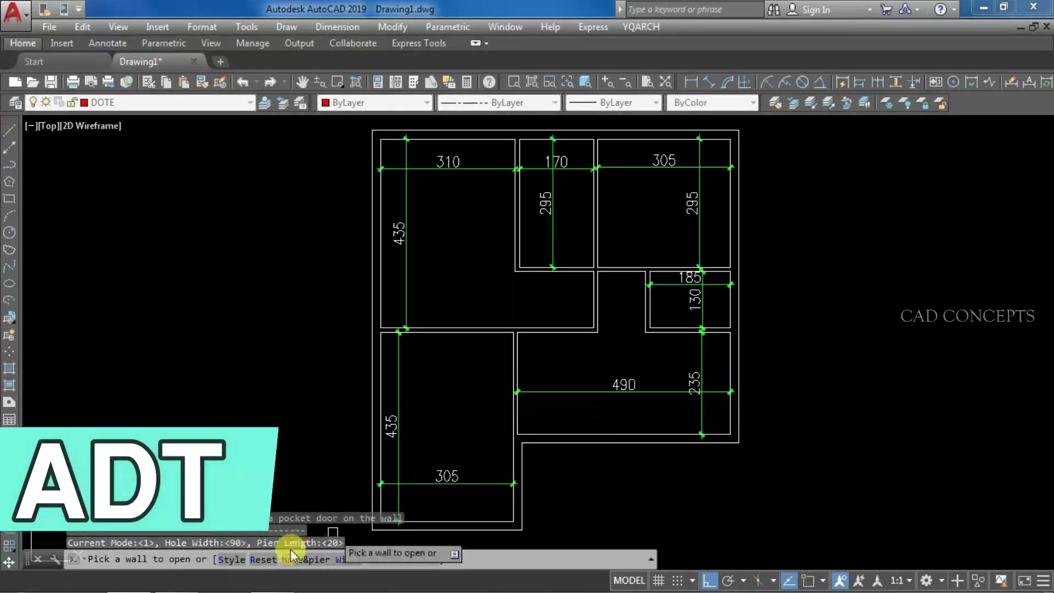
click(316, 559)
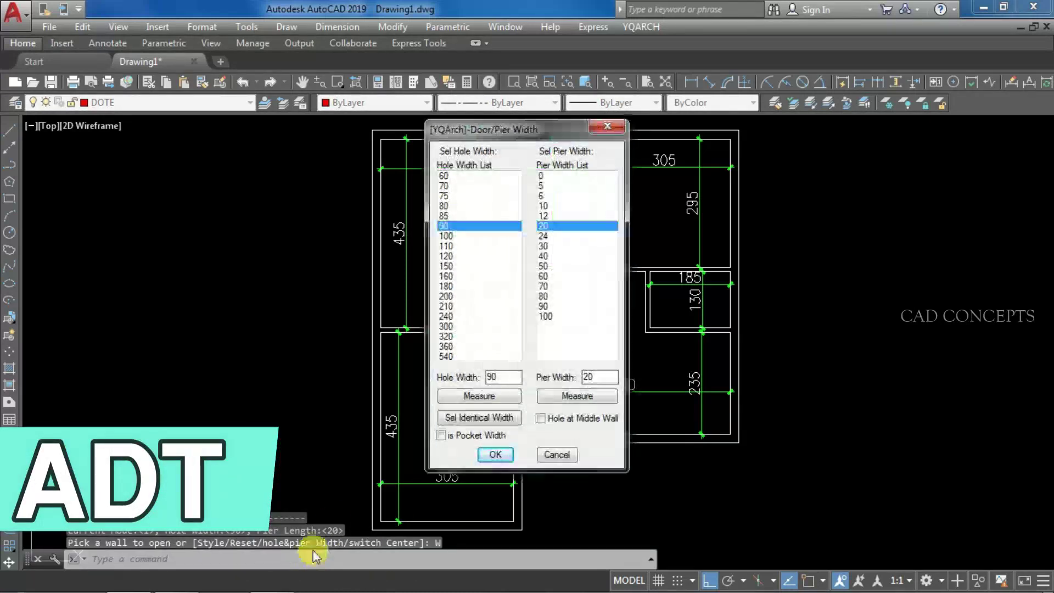
click(446, 236)
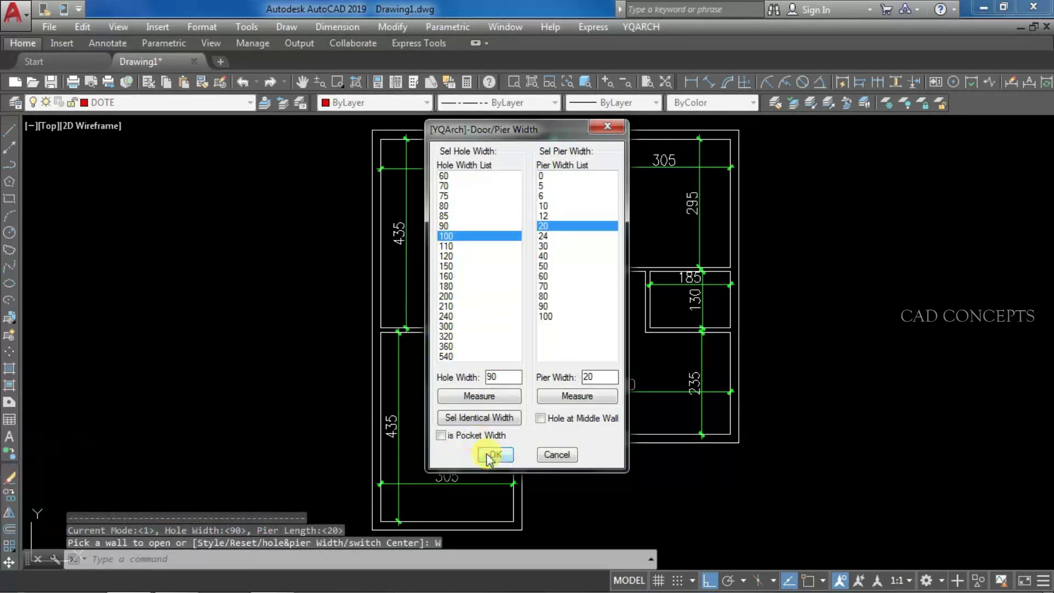
click(588, 378)
key(BackSpace)
text(1)
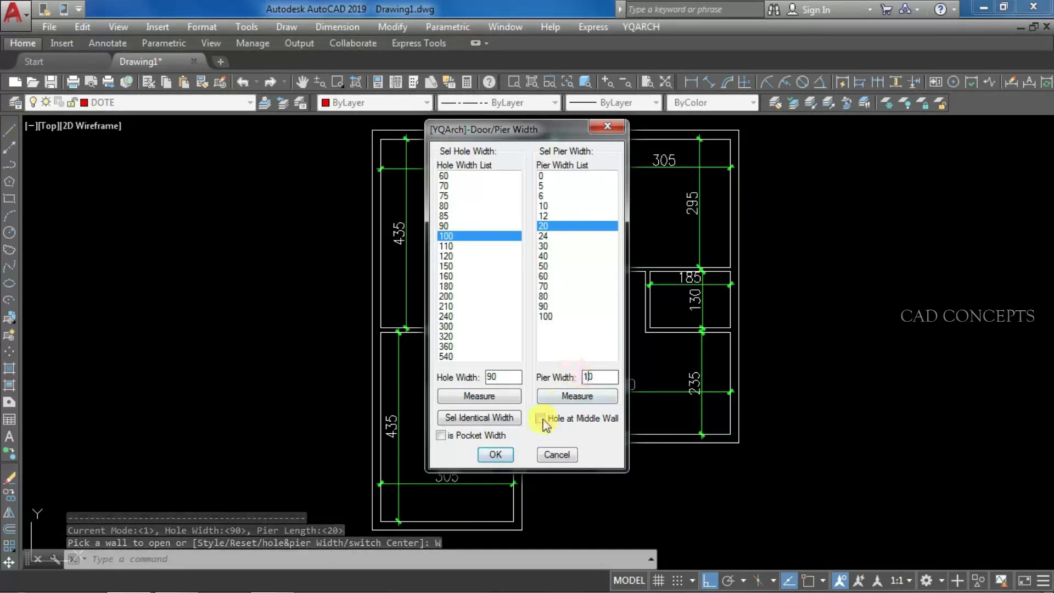
click(496, 455)
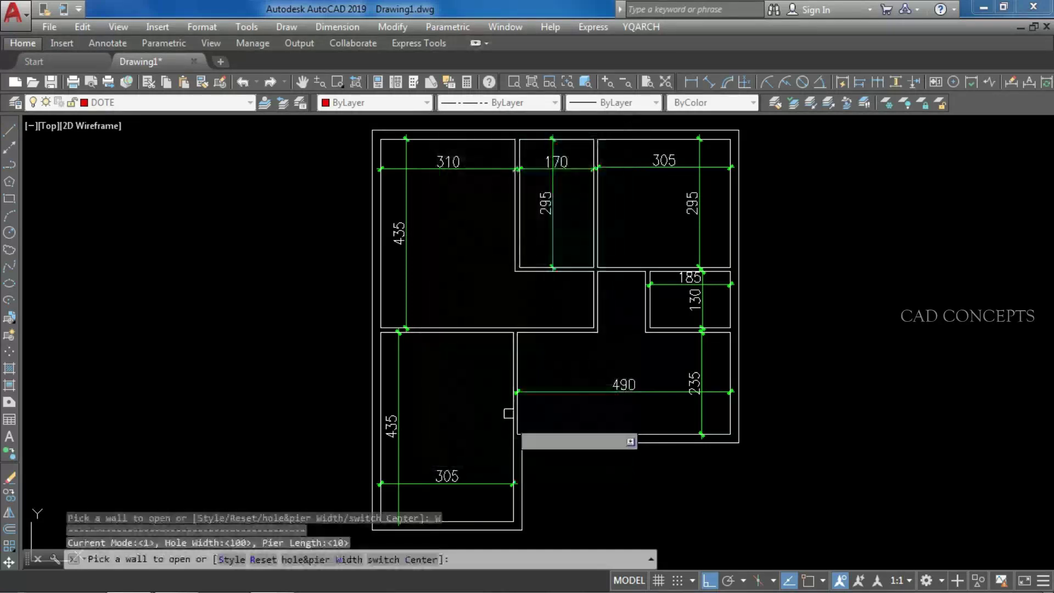
Step: Place a door in the wall between the upper-left room and the passage, and another between the two lower rooms, both opening into the left-hand rooms
click(589, 318)
click(565, 314)
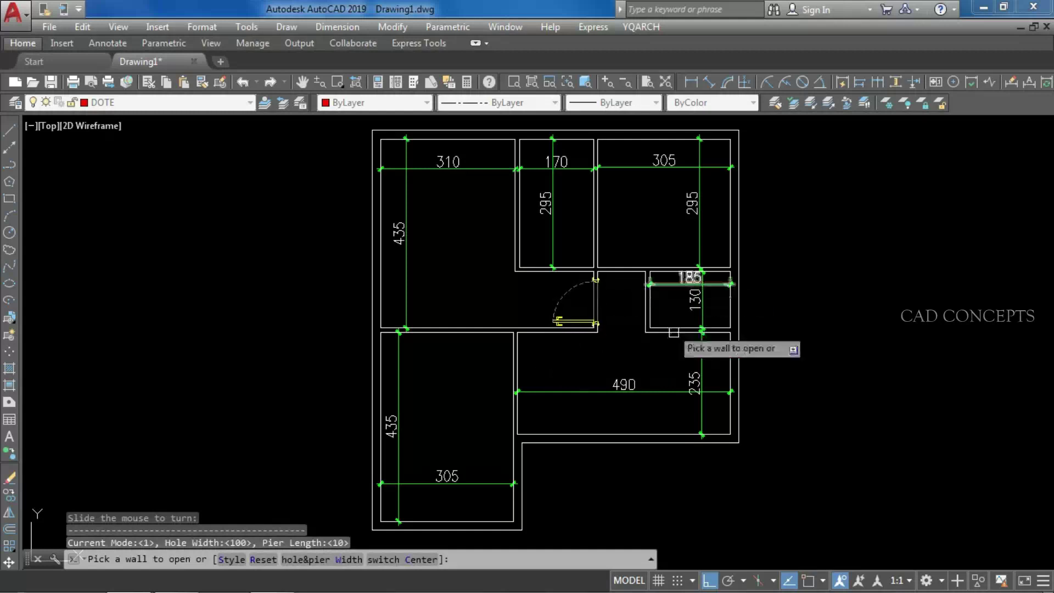
click(515, 356)
click(483, 349)
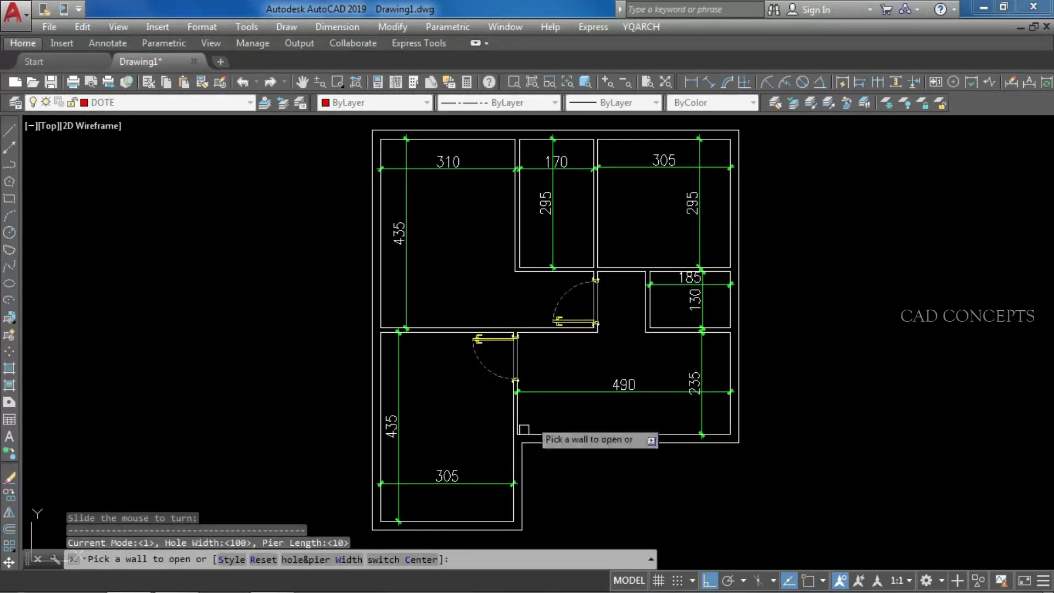
Step: Set the door hole width to 90, keeping the pier width of 10
text(w)
key(Return)
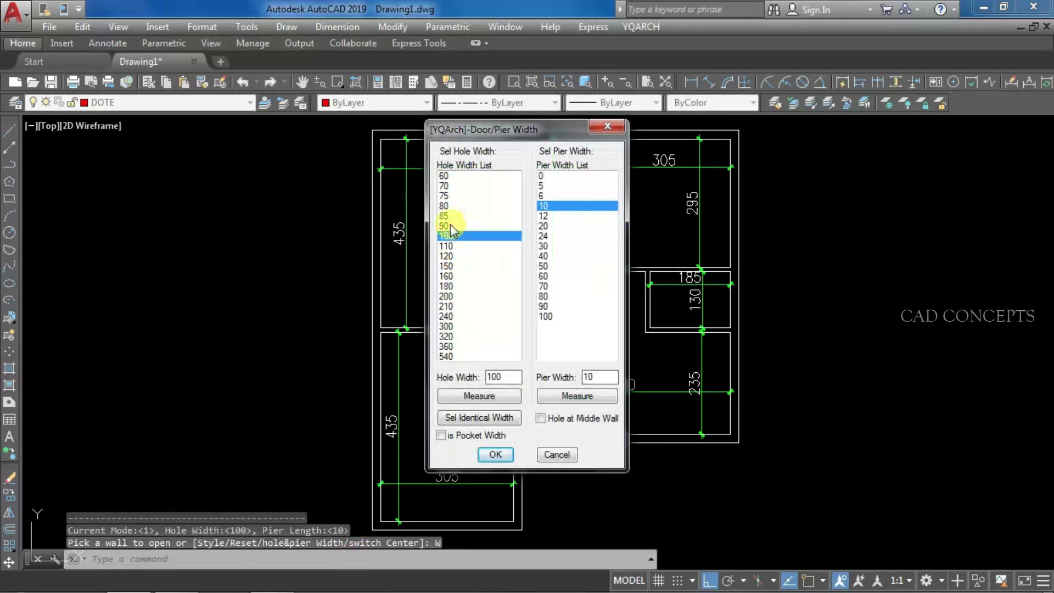
click(495, 455)
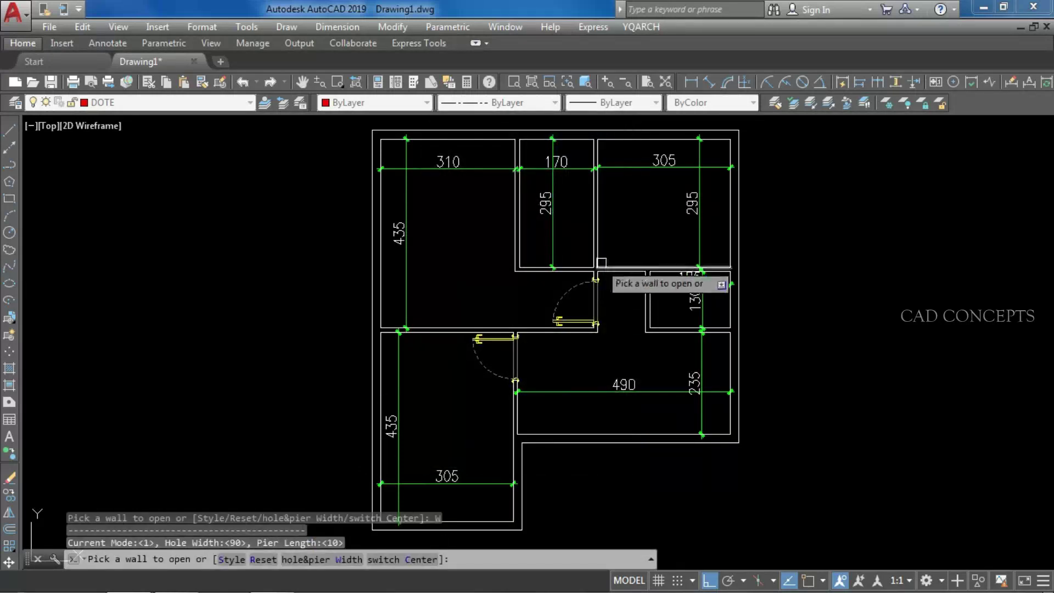
Step: Place a 90-wide door into the upper-right room, and 80-wide doors into the upper-middle room and the small right room, all opening inward
click(601, 244)
click(614, 255)
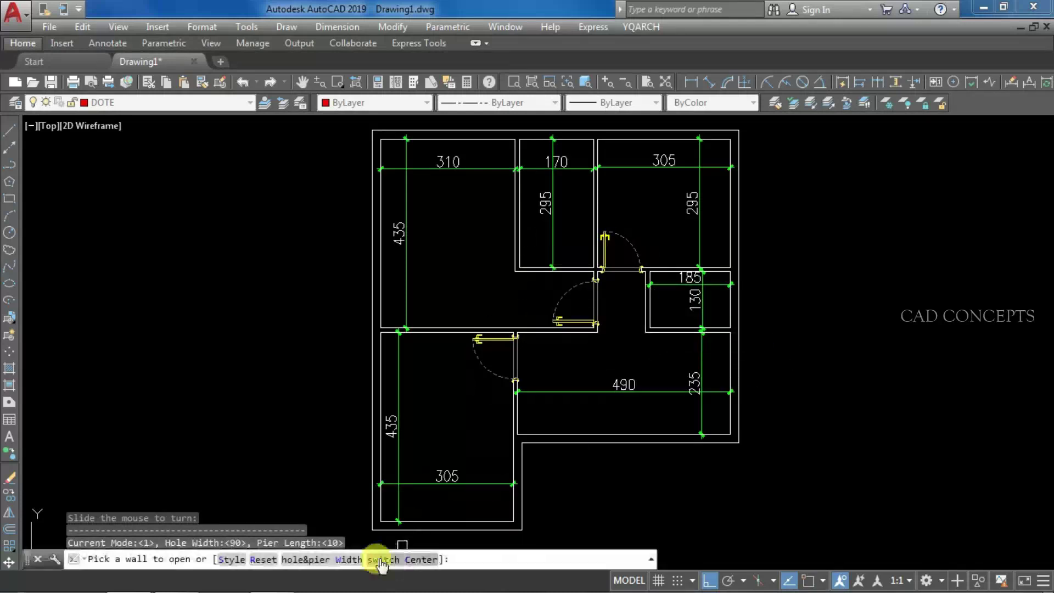
click(348, 560)
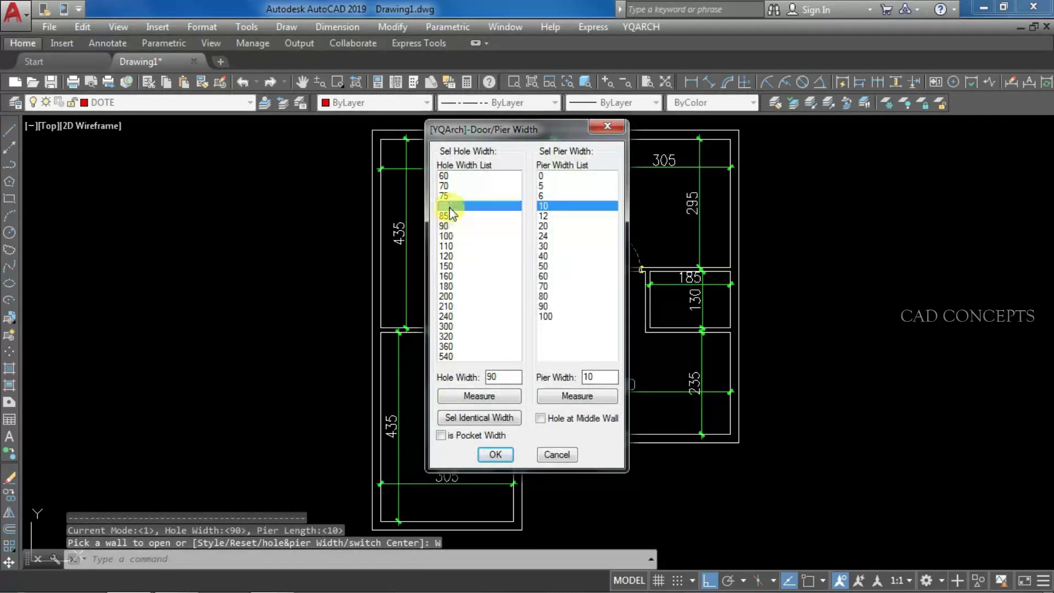
click(494, 455)
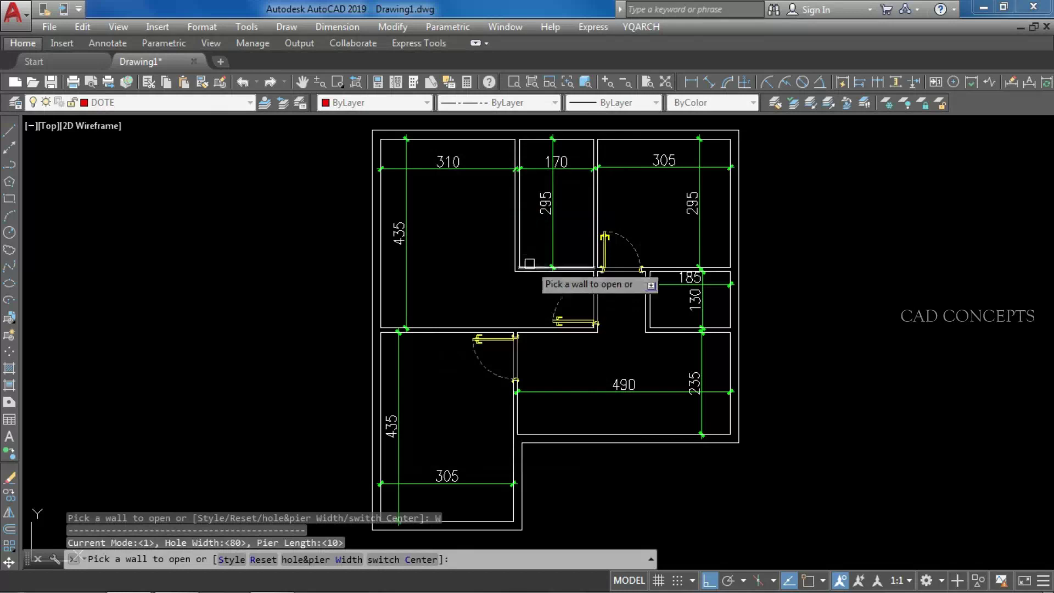
click(530, 263)
click(541, 286)
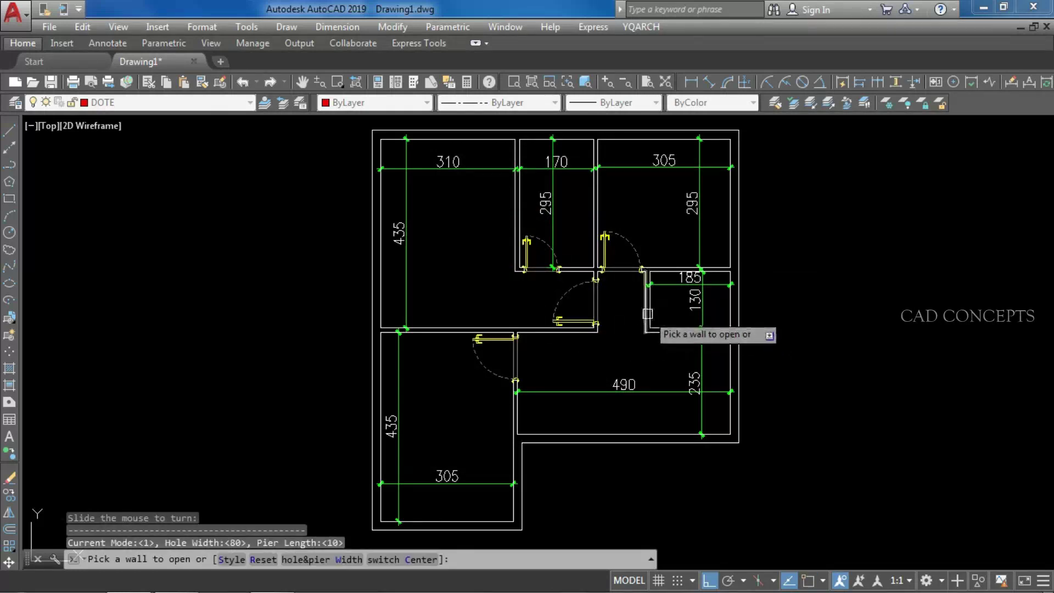
click(651, 319)
click(664, 325)
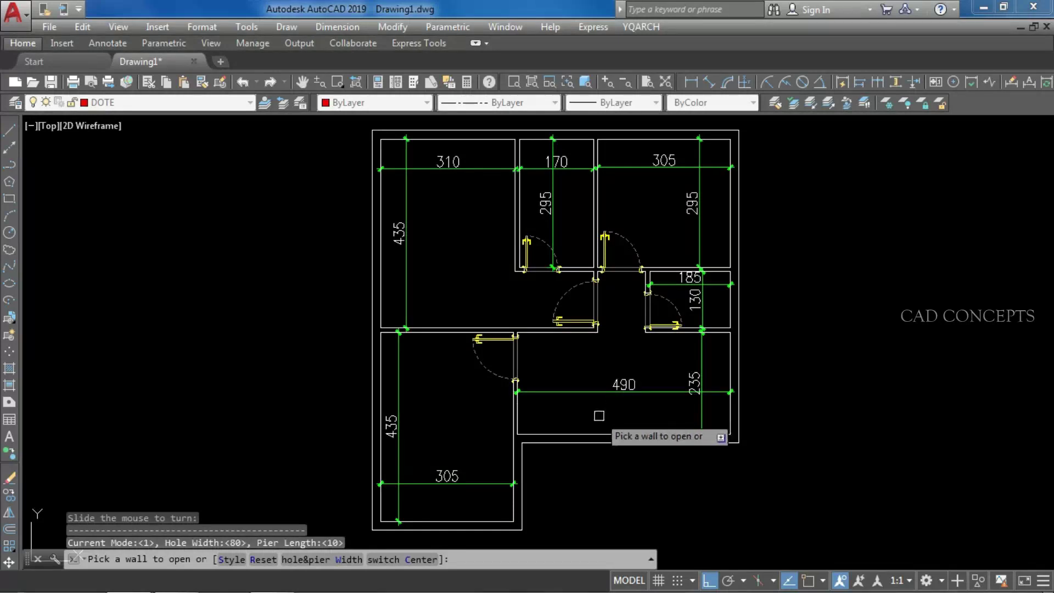
key(Escape)
Step: Insert 200-wide YQArch windows (AW) mid-wall in the outer walls of the upper-left, upper-right, lower-left and lower-right rooms
text(aw)
key(Return)
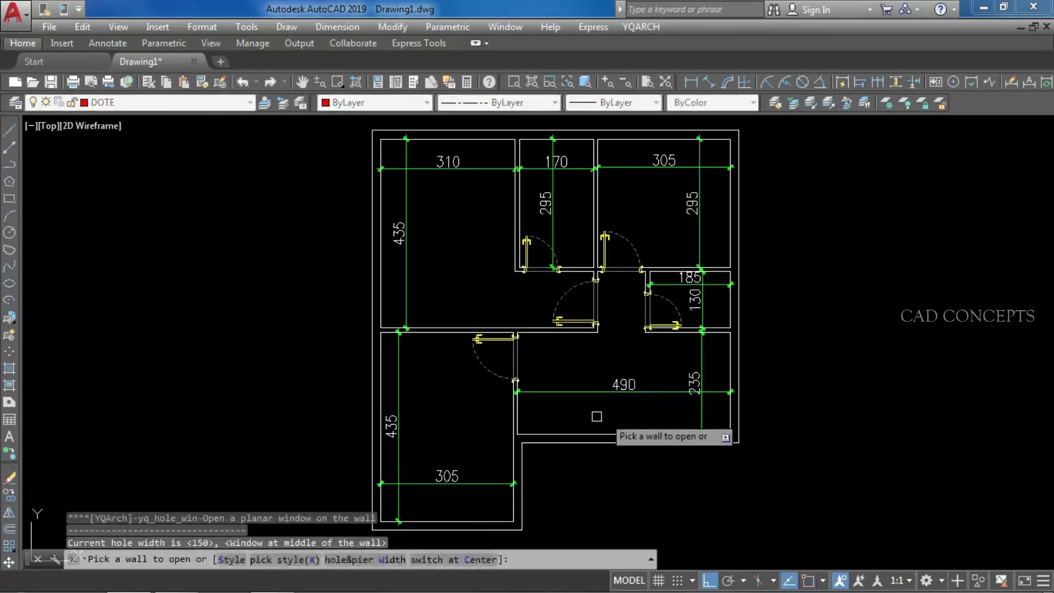
click(351, 567)
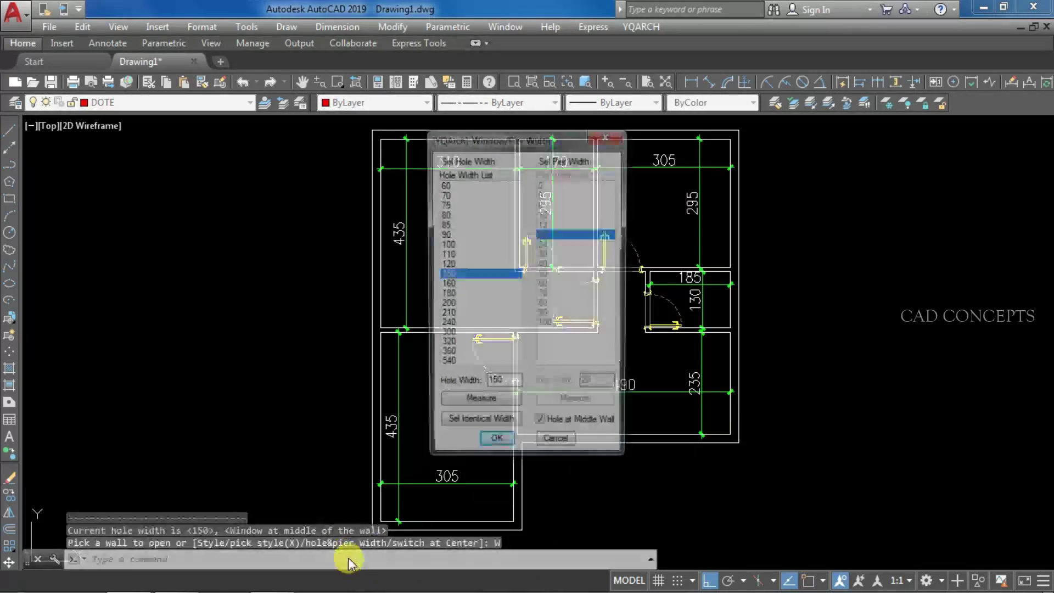
click(496, 447)
click(382, 223)
click(672, 135)
click(458, 520)
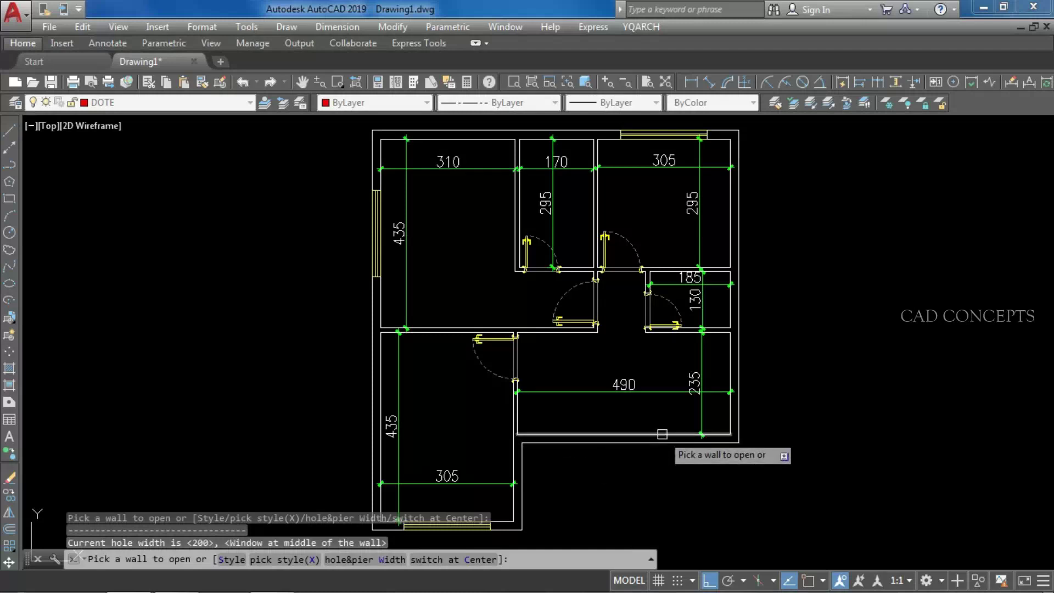
click(734, 359)
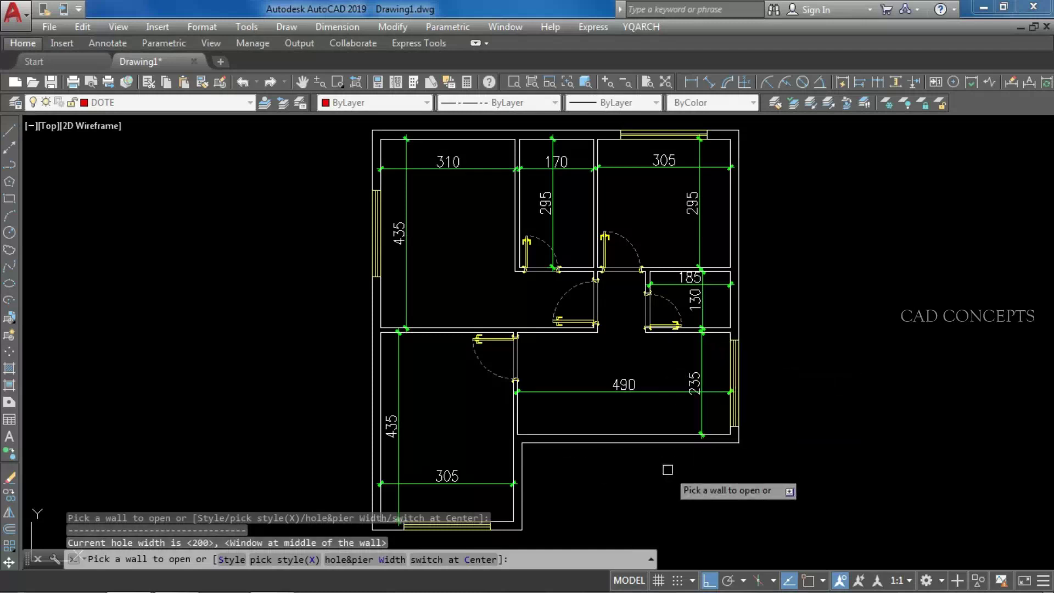
Step: Insert 60-wide windows centred in the upper-middle room's top wall and the small right room's outer wall
click(347, 560)
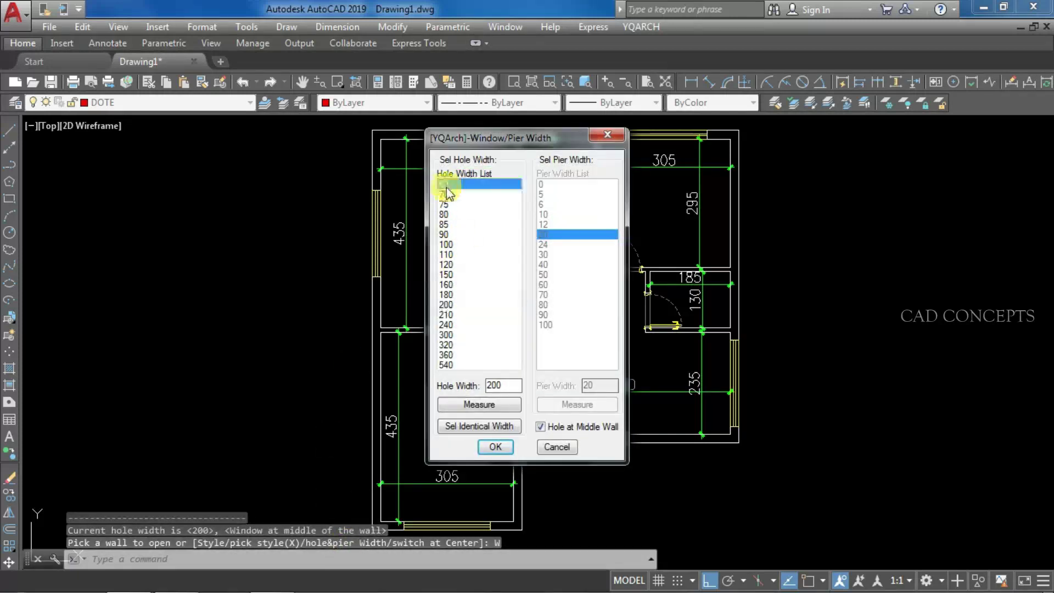
click(489, 447)
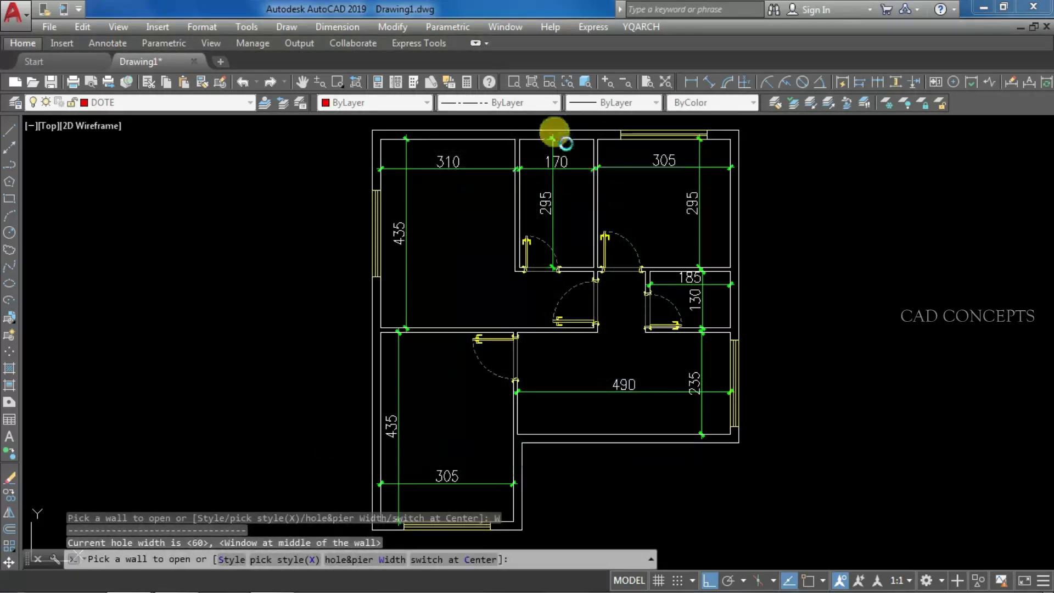
click(735, 301)
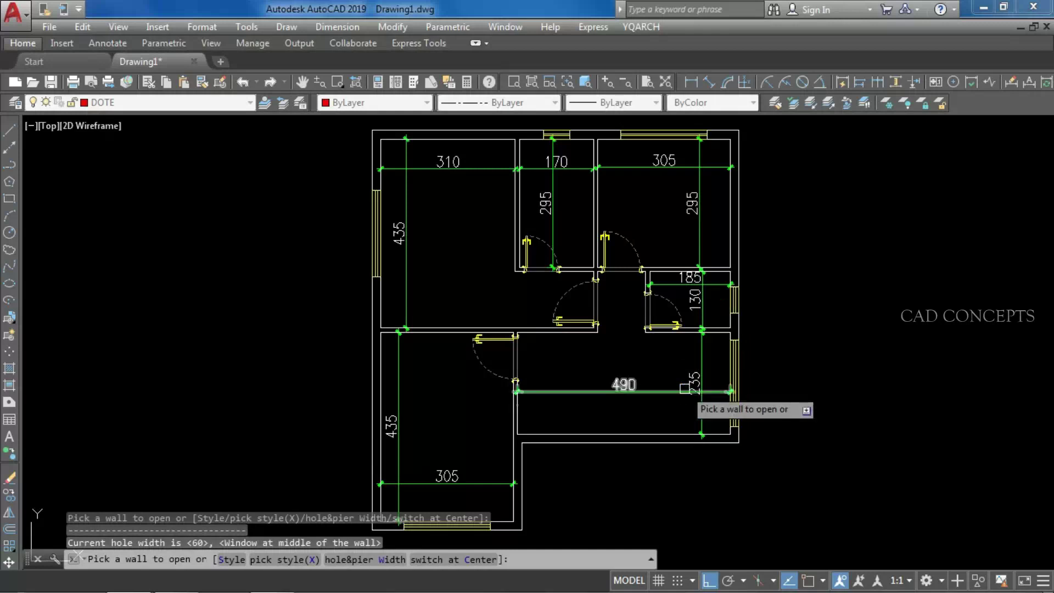
key(Escape)
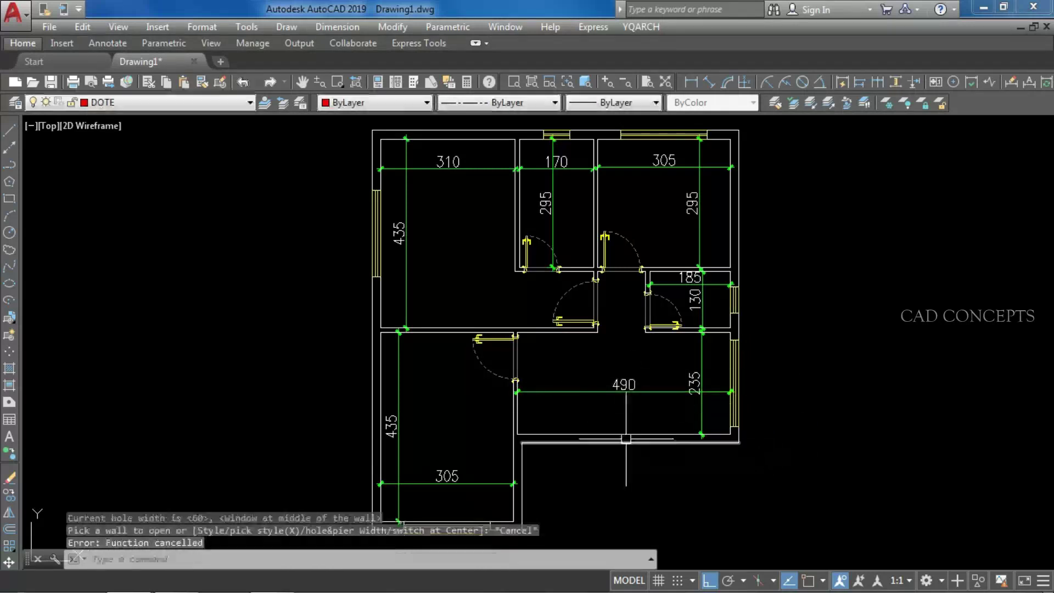
Step: Place a 120-wide door (ADT) with its hole at mid-wall in the lower-right room's bottom wall, opening inward
text(adt)
key(Return)
text(w)
key(Return)
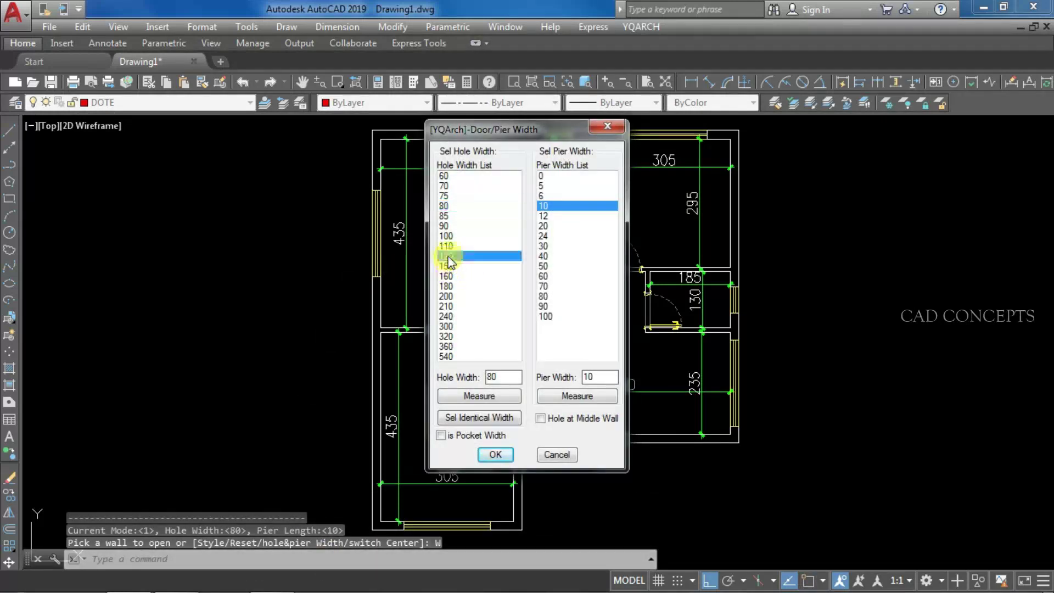
click(540, 419)
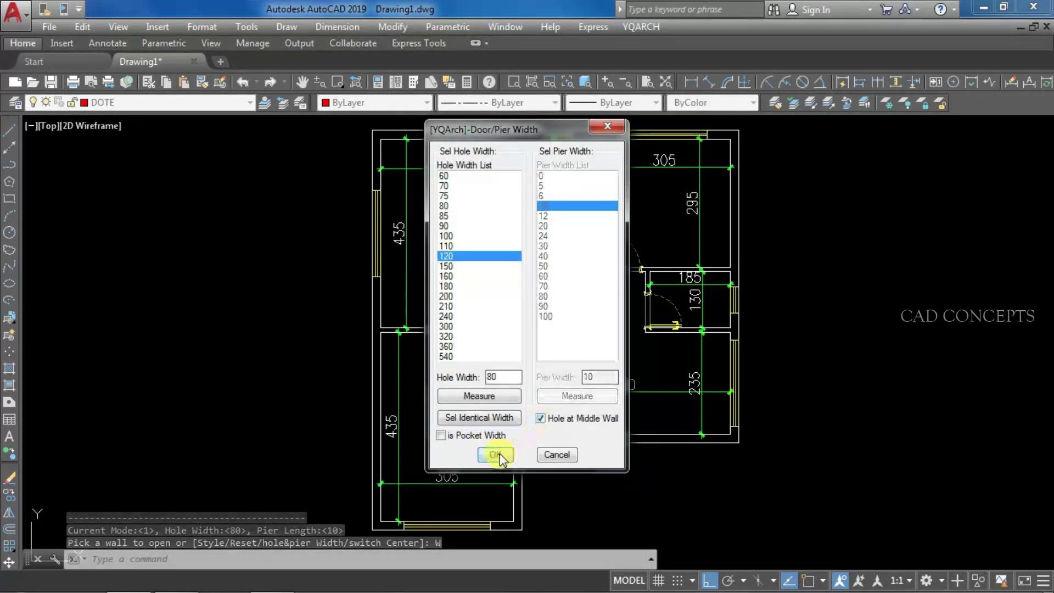
click(497, 454)
click(609, 433)
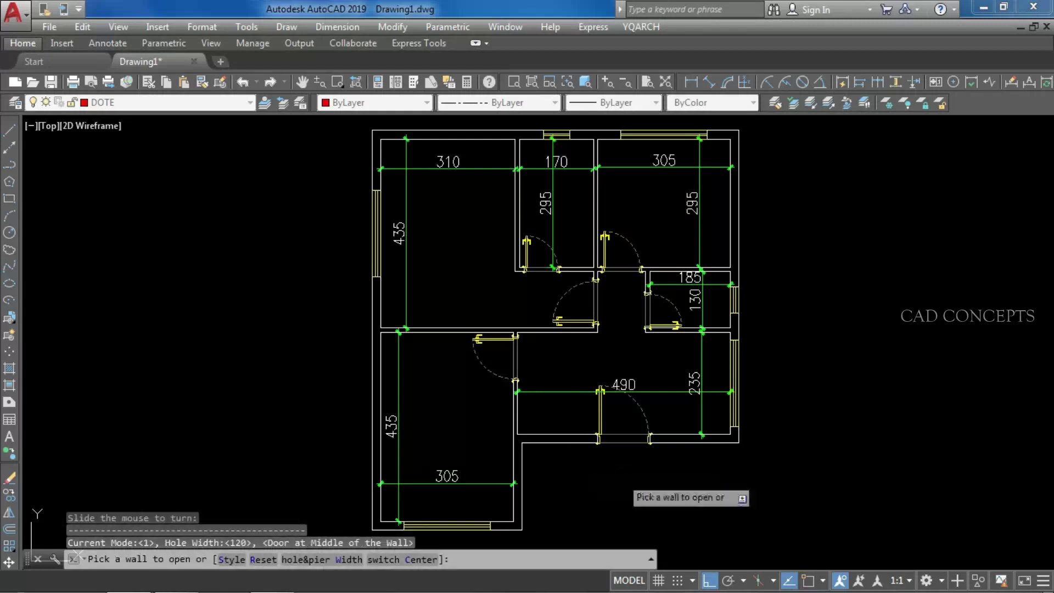
key(Escape)
Step: Stretch the entrance door 150 to the left along the lower-right room's bottom wall
click(696, 470)
click(569, 372)
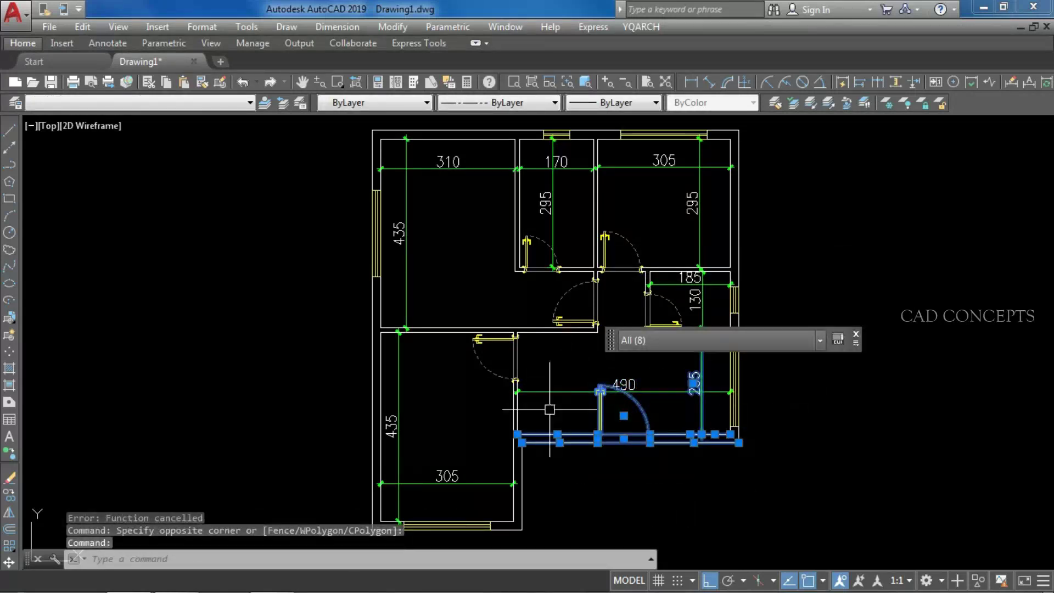
text(s)
key(Return)
click(890, 485)
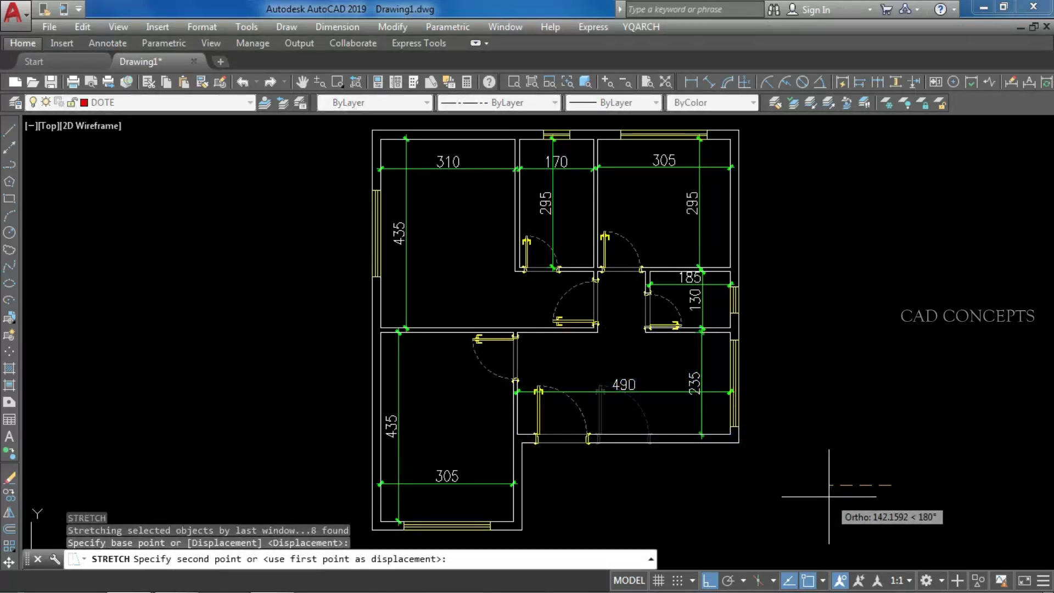
text(150)
key(Return)
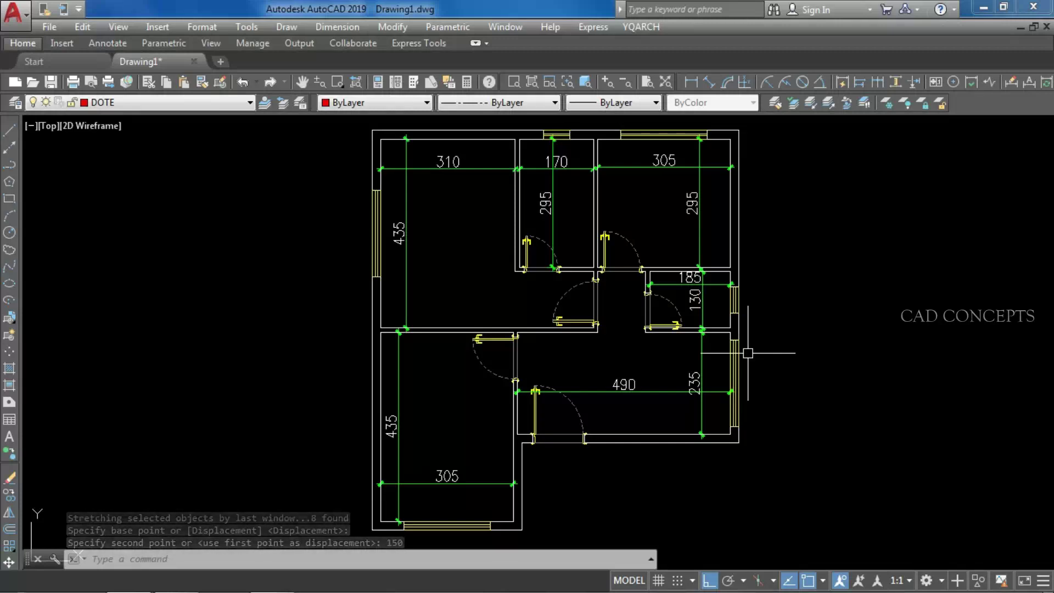
Step: Arrange bedroom furniture (JJ) in the upper-left room, with the bed against the top wall and the wardrobe on the right side
text(JJ)
key(Return)
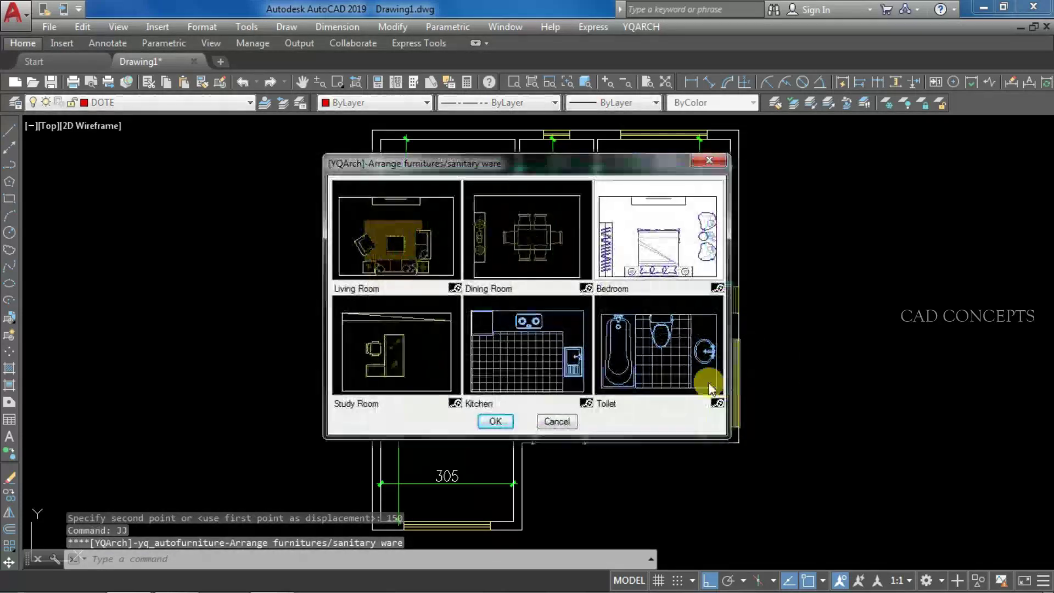
double_click(637, 252)
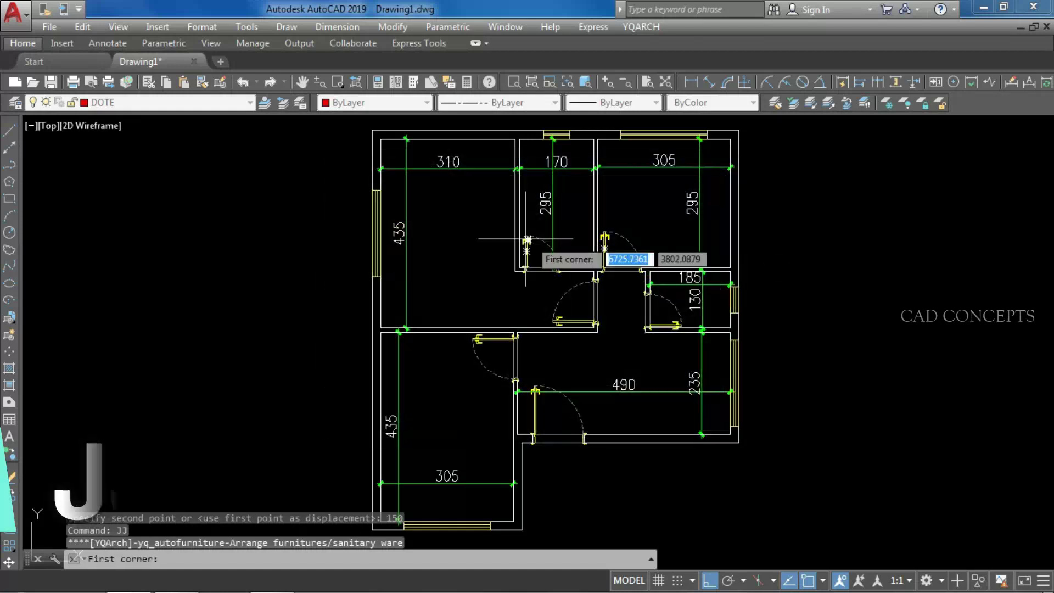
click(382, 328)
click(497, 151)
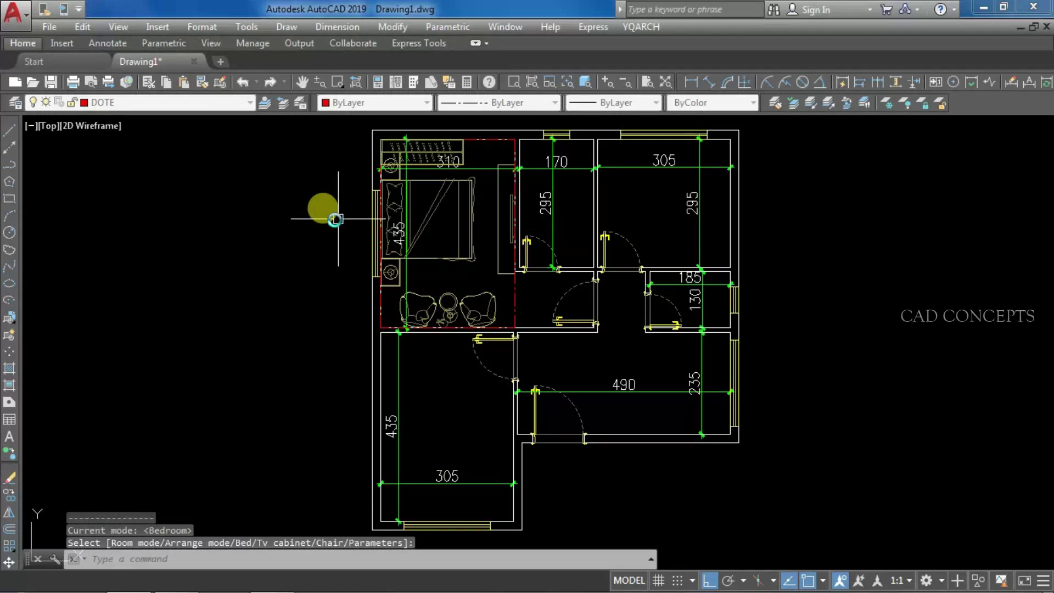
middle_drag(428, 123, 456, 192)
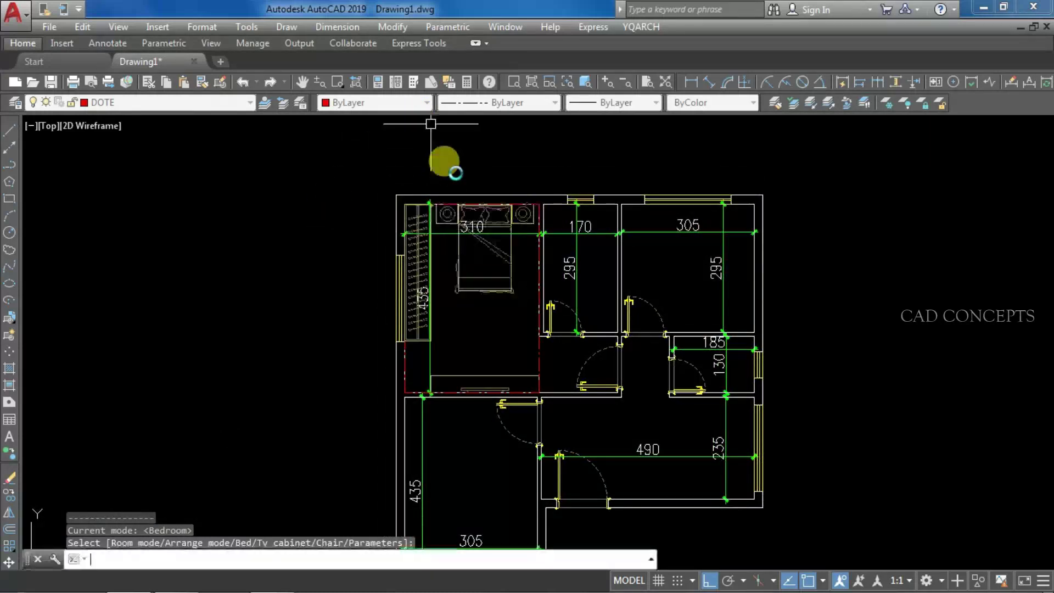
click(475, 167)
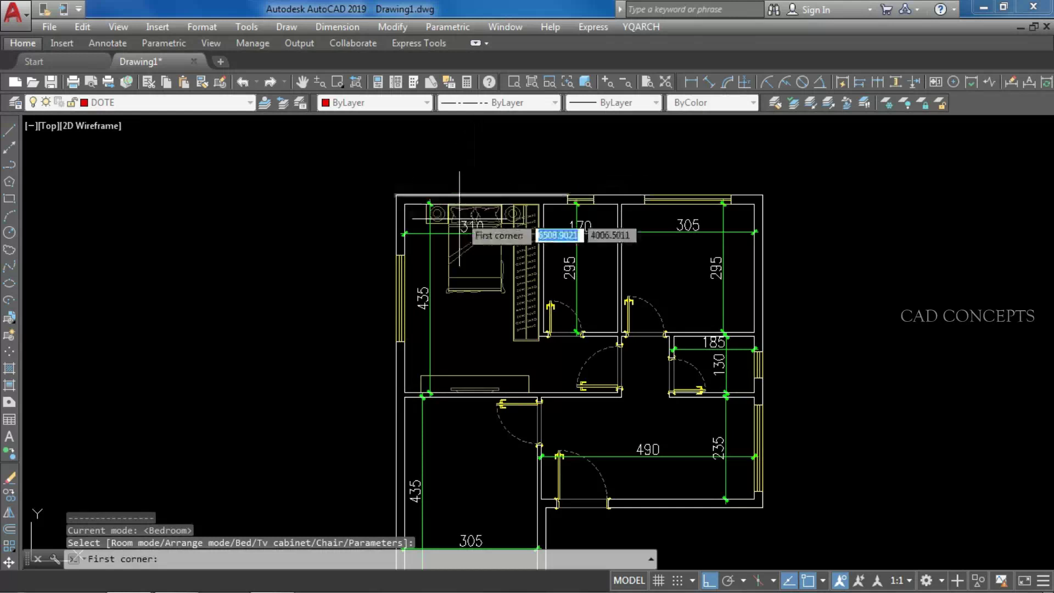
key(Escape)
Step: Move the bed with its bedside tables and the TV cabinet slightly left in the upper-left bedroom
click(457, 290)
text(m)
key(space)
click(463, 328)
click(455, 328)
click(482, 339)
click(463, 383)
text(m)
key(space)
click(471, 344)
click(463, 344)
click(516, 330)
key(Escape)
Step: Erase the automatically arranged wardrobe from the upper-left bedroom
scroll(513, 330, up, 6)
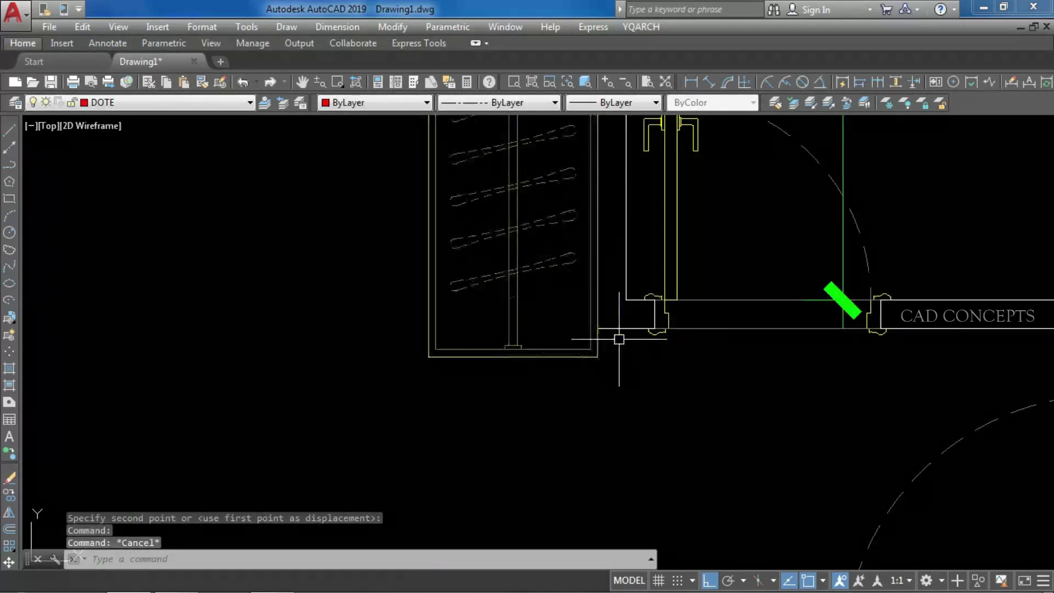
click(521, 374)
text(e)
key(space)
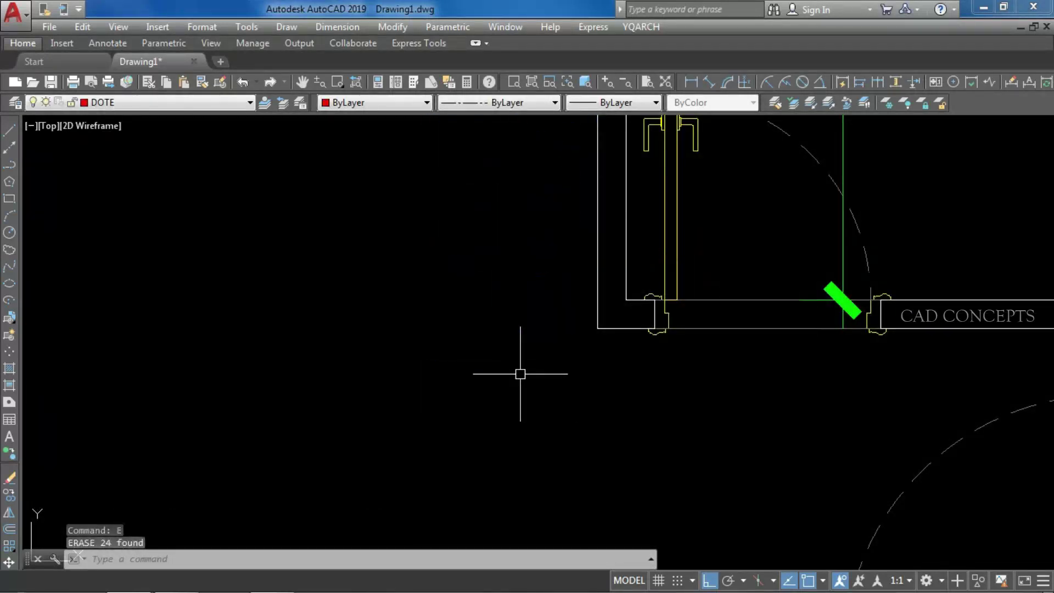
Step: Draw a new wardrobe (YG) along the bedroom's right wall, from the lower wall corner up to the top wall, on the bedroom side
text(yg)
key(space)
click(597, 329)
scroll(598, 328, down, 5)
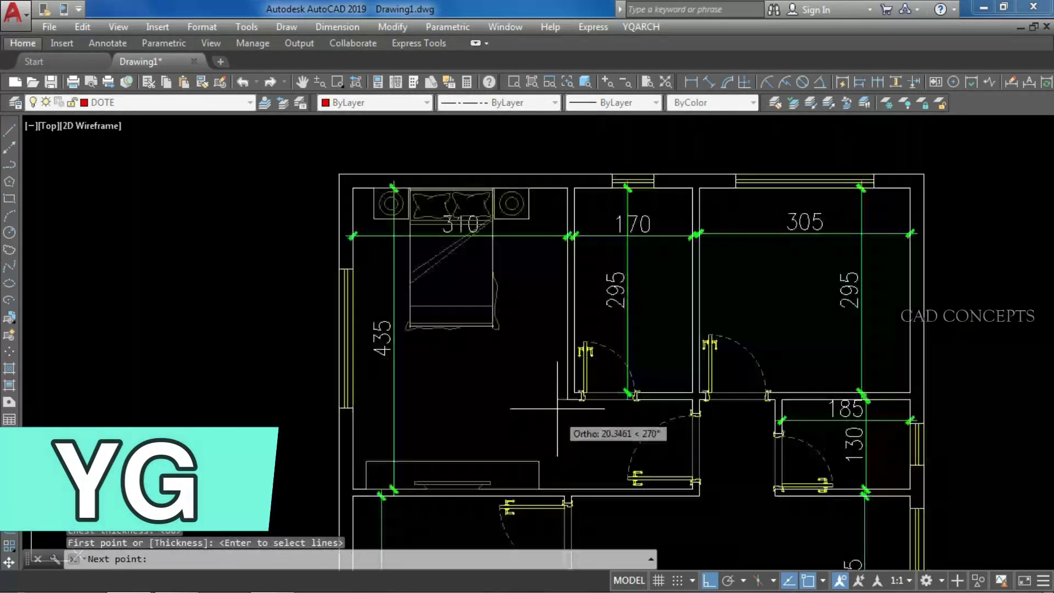
click(567, 187)
key(space)
click(521, 254)
Step: Shift the bed with its bedside tables slightly further left, away from the new wardrobe
click(493, 250)
text(m)
key(space)
click(470, 403)
click(464, 401)
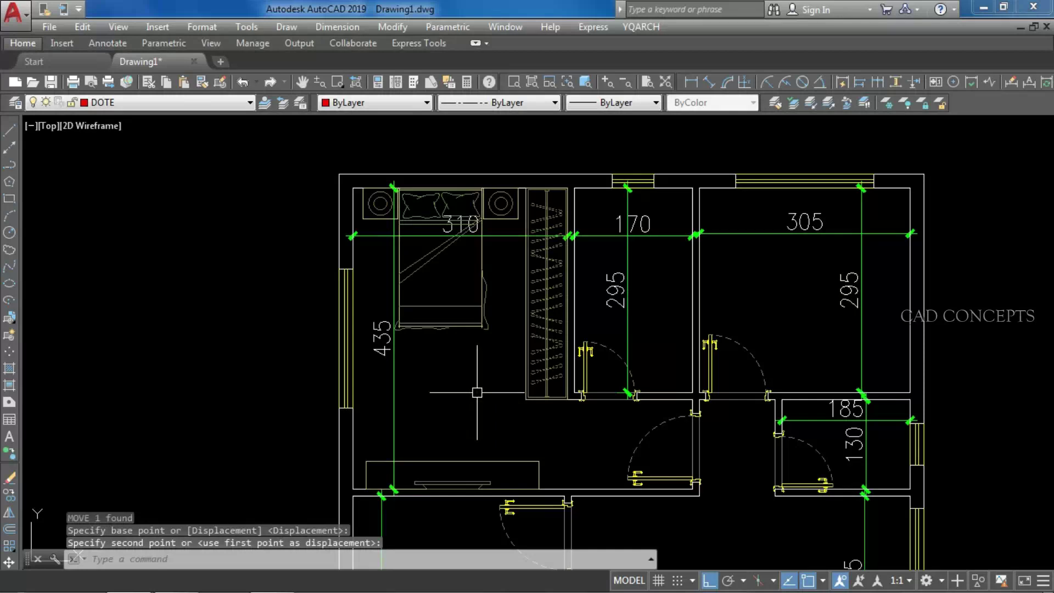
Step: Arrange toilet fixtures (JJ) in the upper-middle room, with the bathtub along the top wall and the sink in the lower-right corner
text(jj)
key(Return)
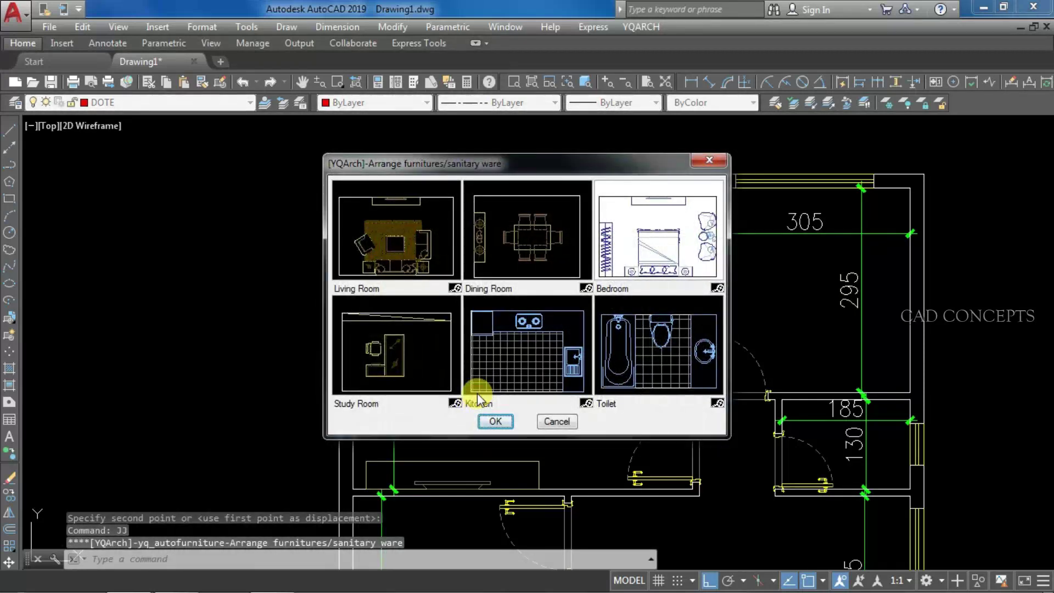
double_click(621, 355)
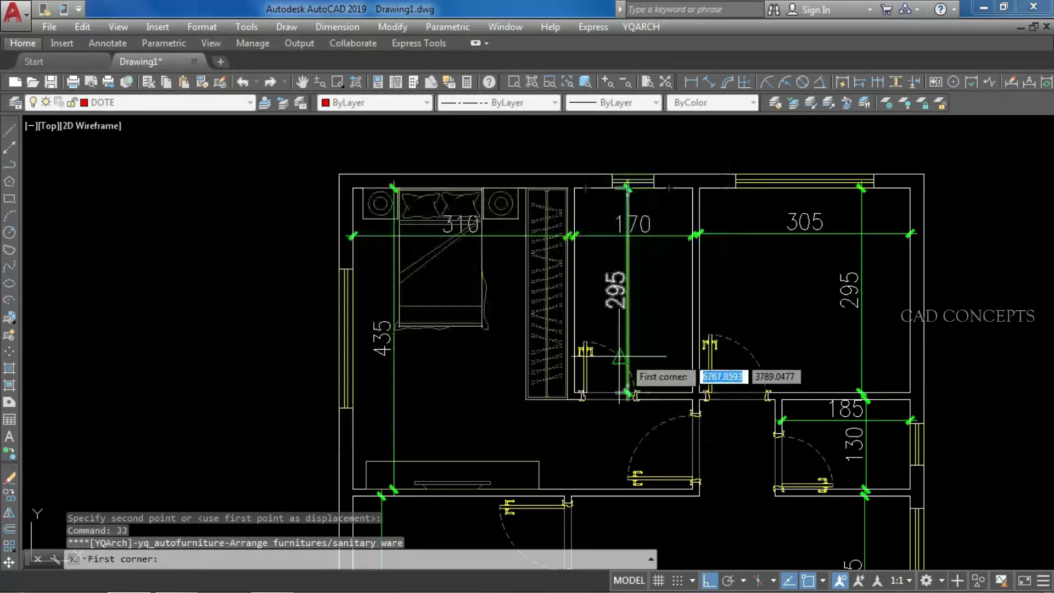
click(582, 393)
click(693, 188)
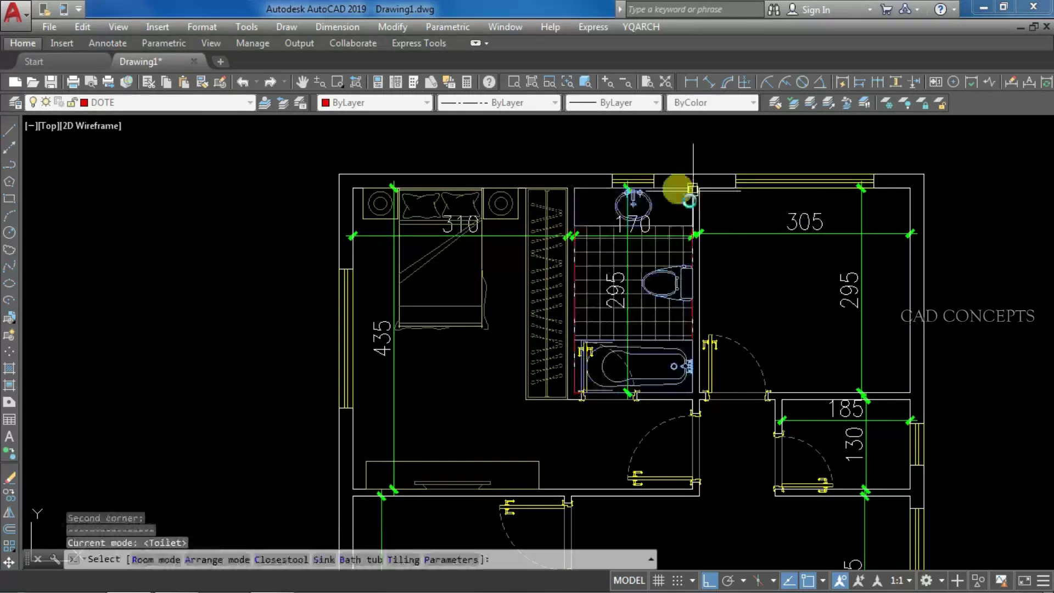
click(684, 261)
key(a)
key(a)
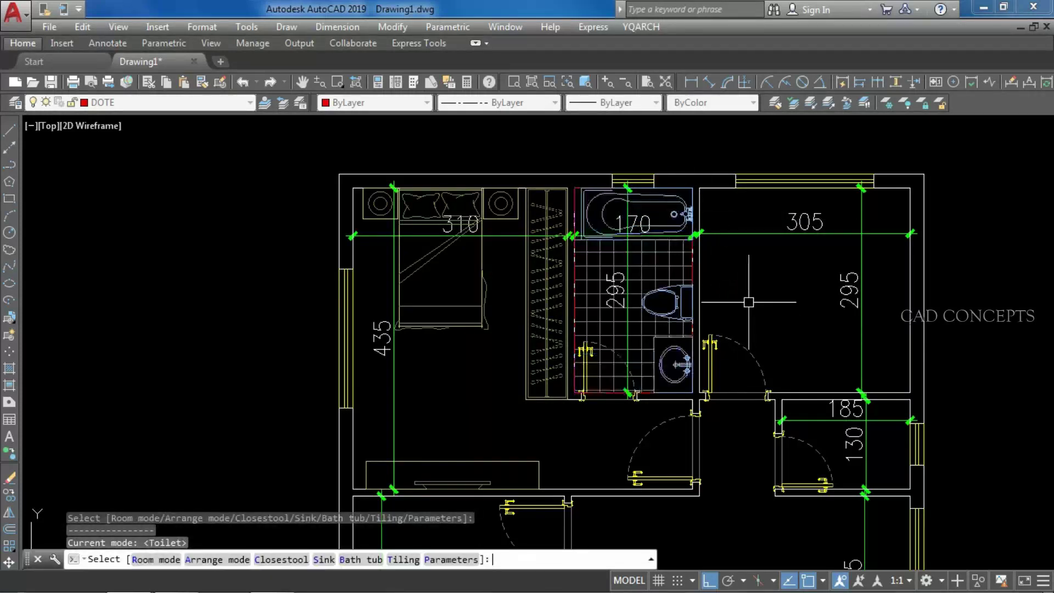
key(Escape)
Step: Arrange kitchen fixtures (JJ) in the upper-right room, with the sink under the top window and the cooker and ice box along the right wall
text(jj)
key(Return)
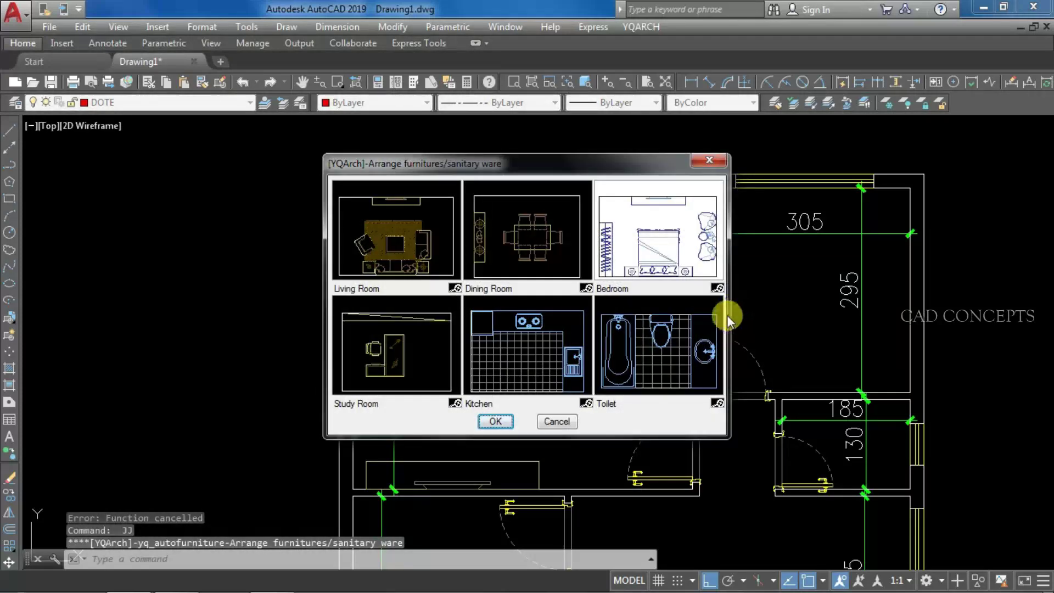
double_click(494, 356)
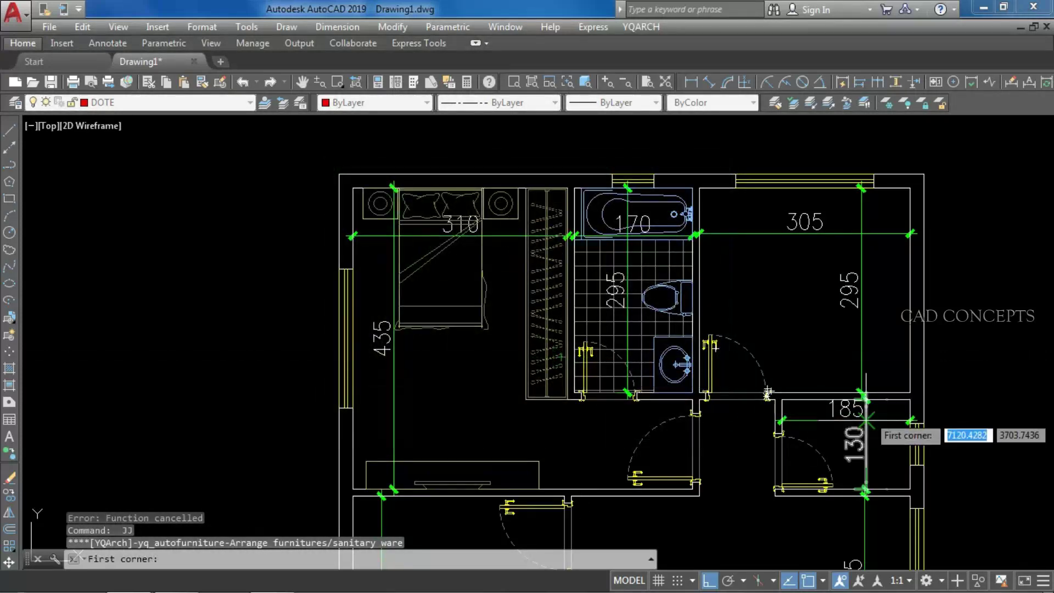
click(910, 392)
click(700, 189)
key(a)
key(a)
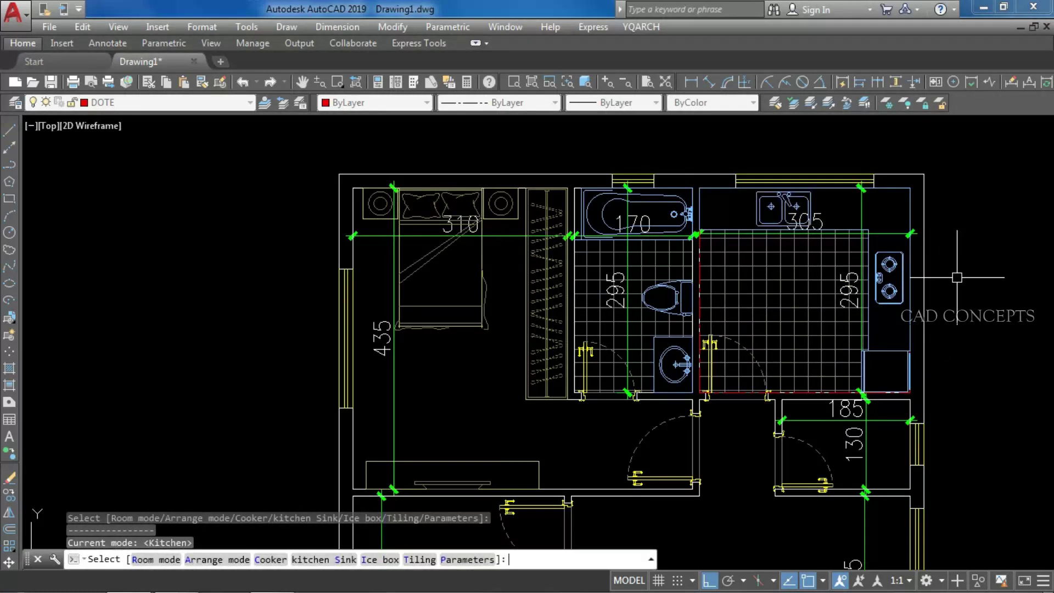
Step: Accept the kitchen fixture arrangement in the upper-right room and end the furnishing command
click(959, 281)
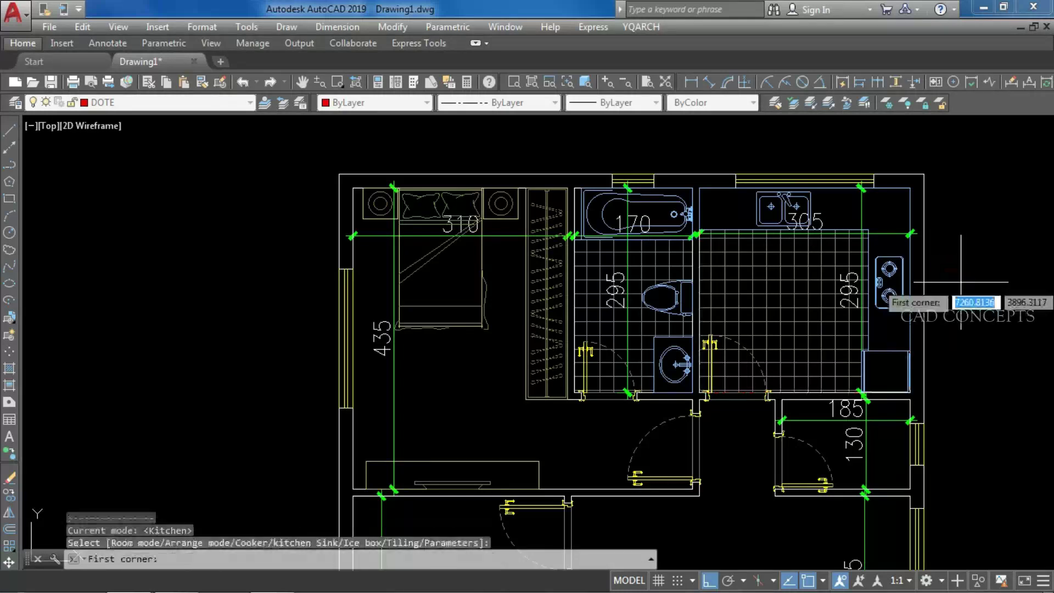
click(973, 288)
key(Escape)
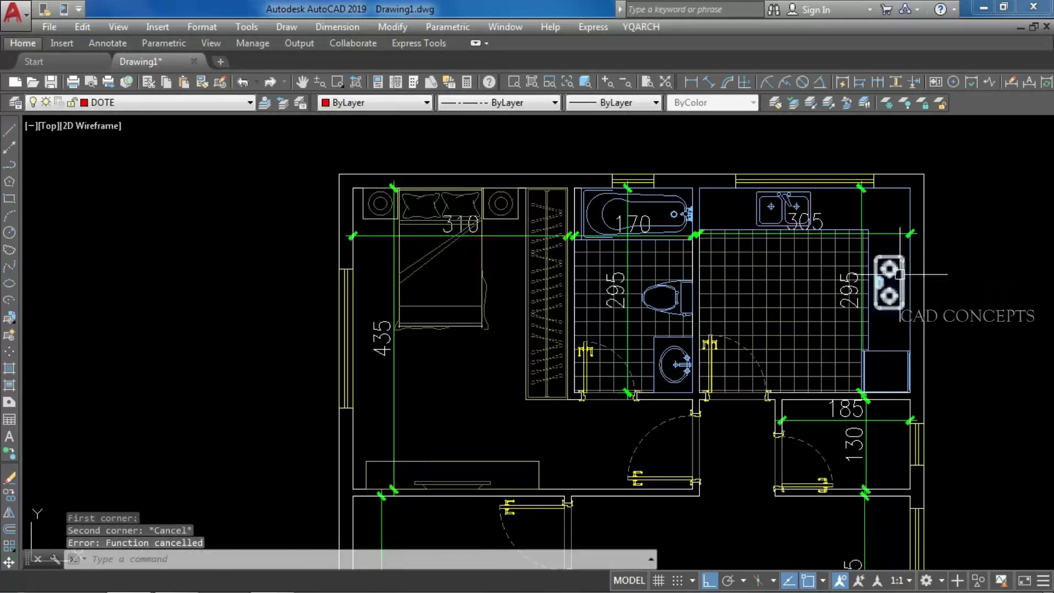
Step: Arrange toilet fixtures (JJ) in the small 185 by 130 room, spanning its lower-right and upper-left inner corners
text(JJ)
key(Return)
click(644, 356)
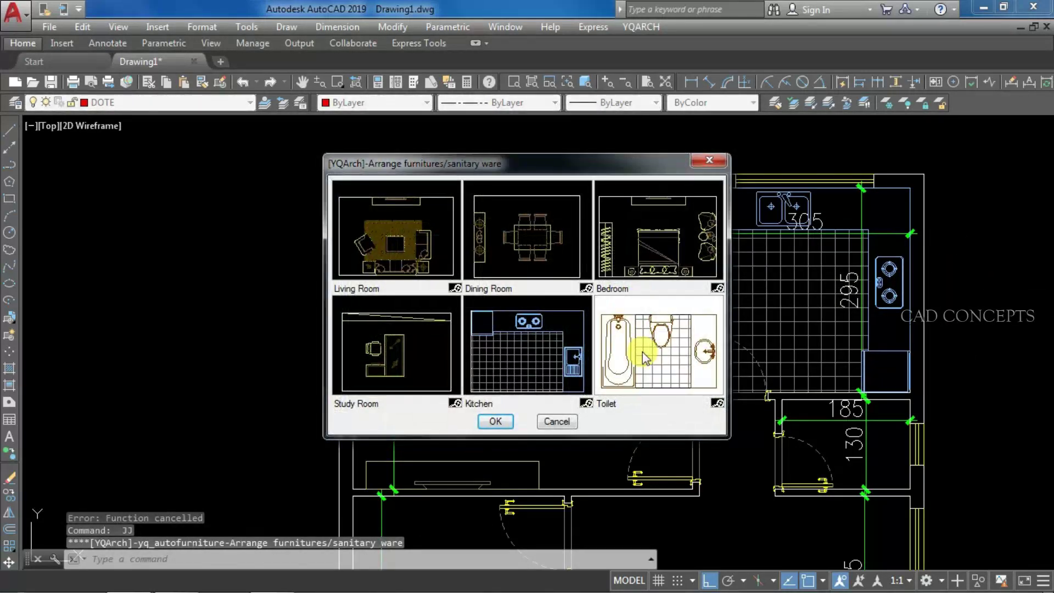
double_click(644, 356)
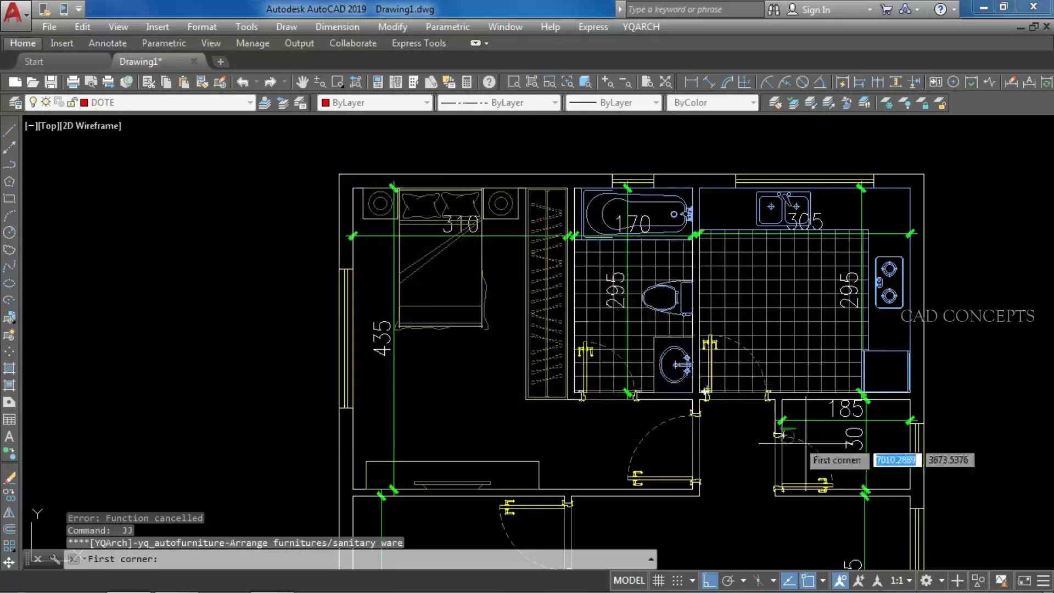
click(910, 489)
click(784, 399)
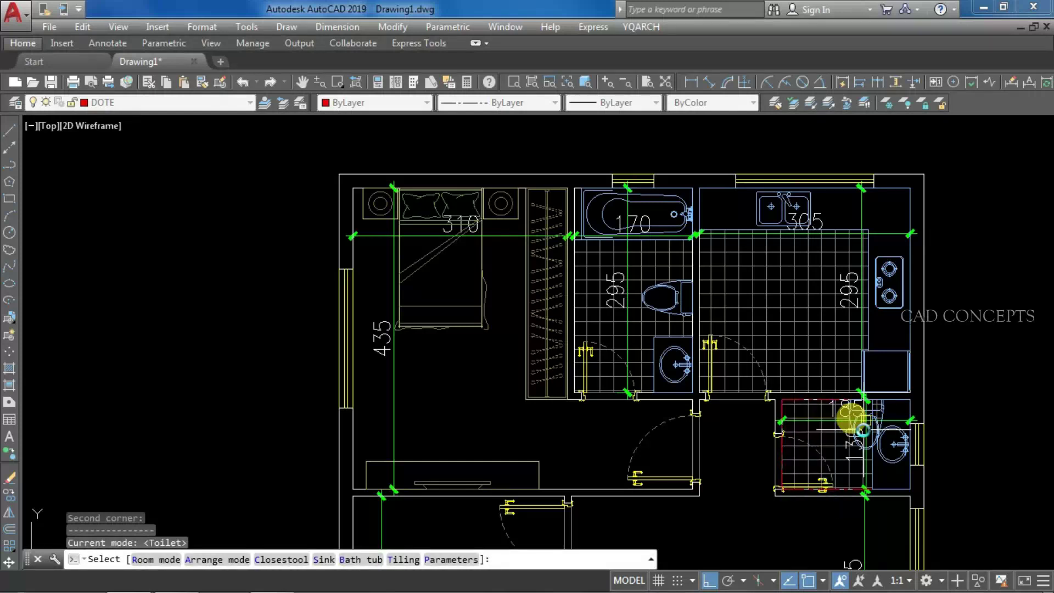
Step: Cycle through the small toilet's layouts and accept the one with the sink in the upper-left corner and the closestool on the right wall
click(863, 430)
click(924, 426)
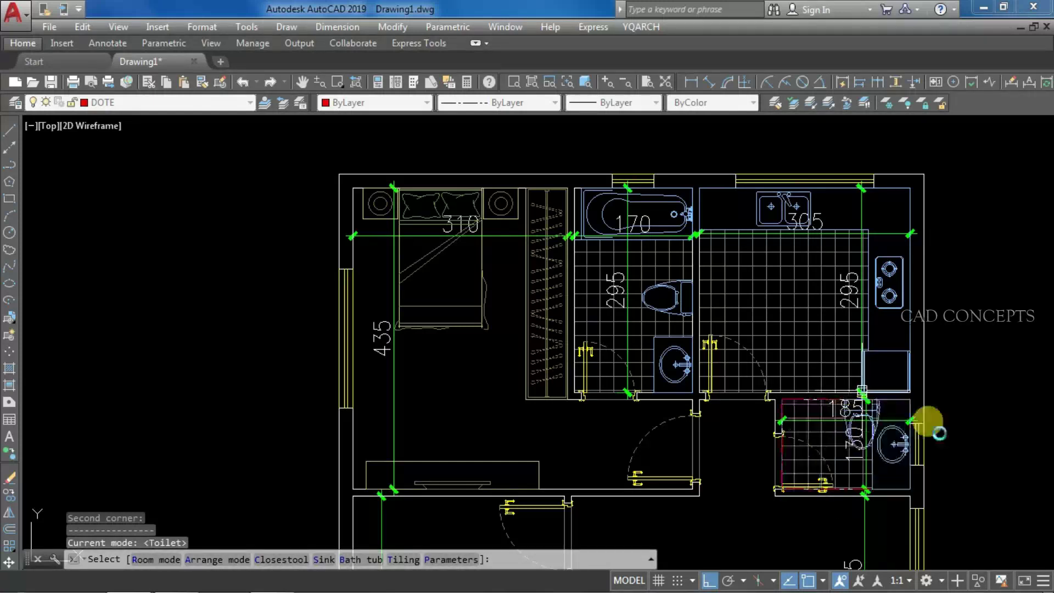
click(961, 461)
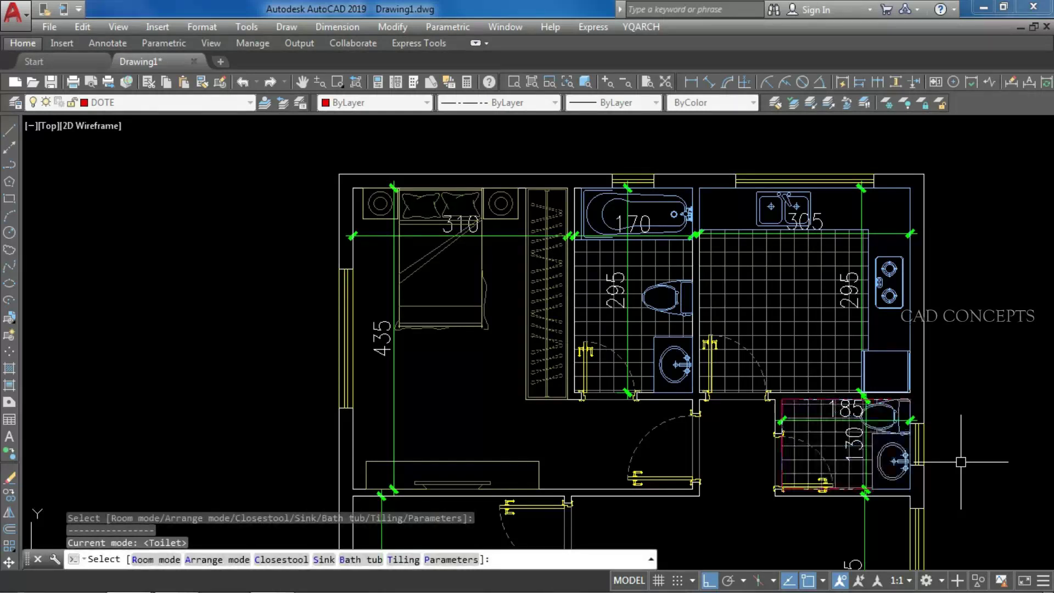
click(961, 461)
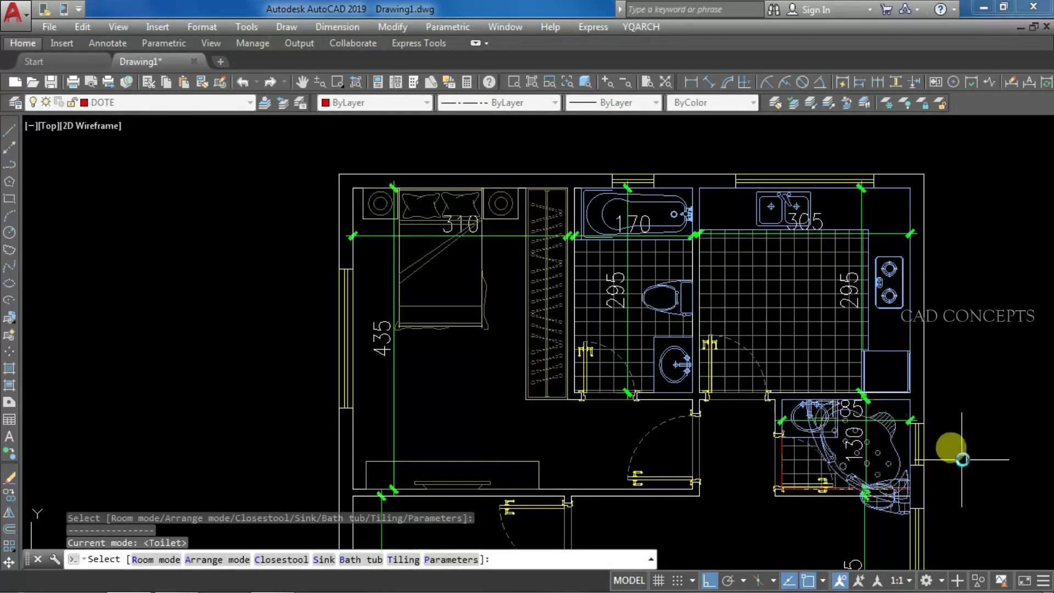
click(963, 459)
click(964, 459)
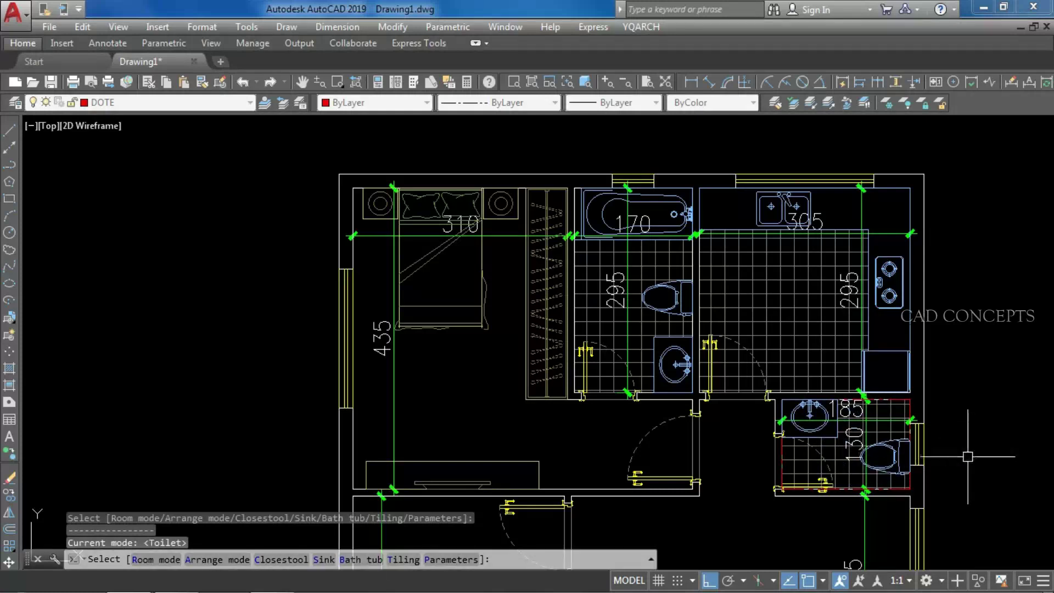
click(839, 294)
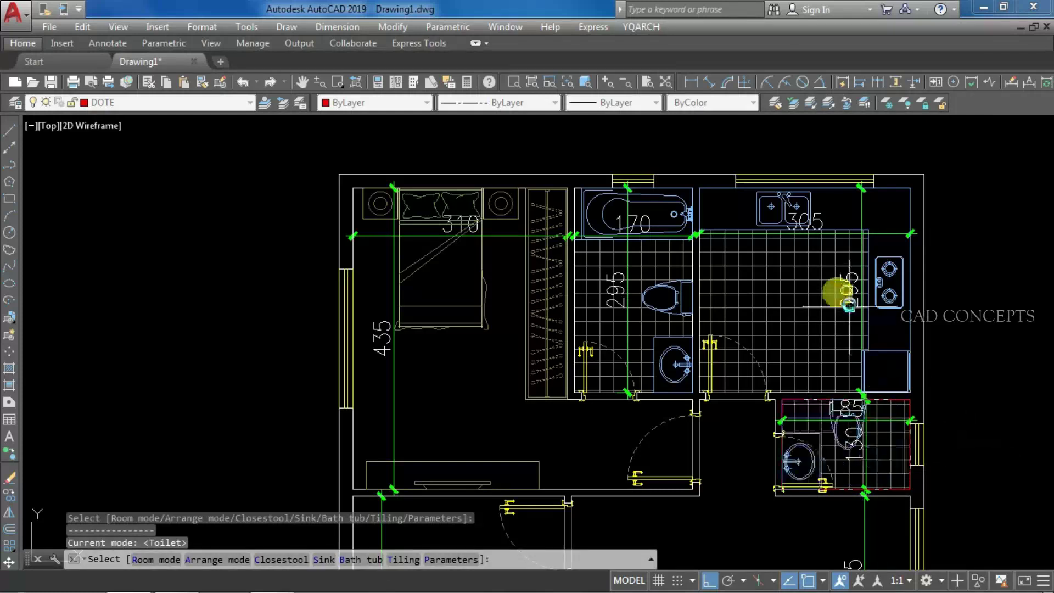
click(841, 268)
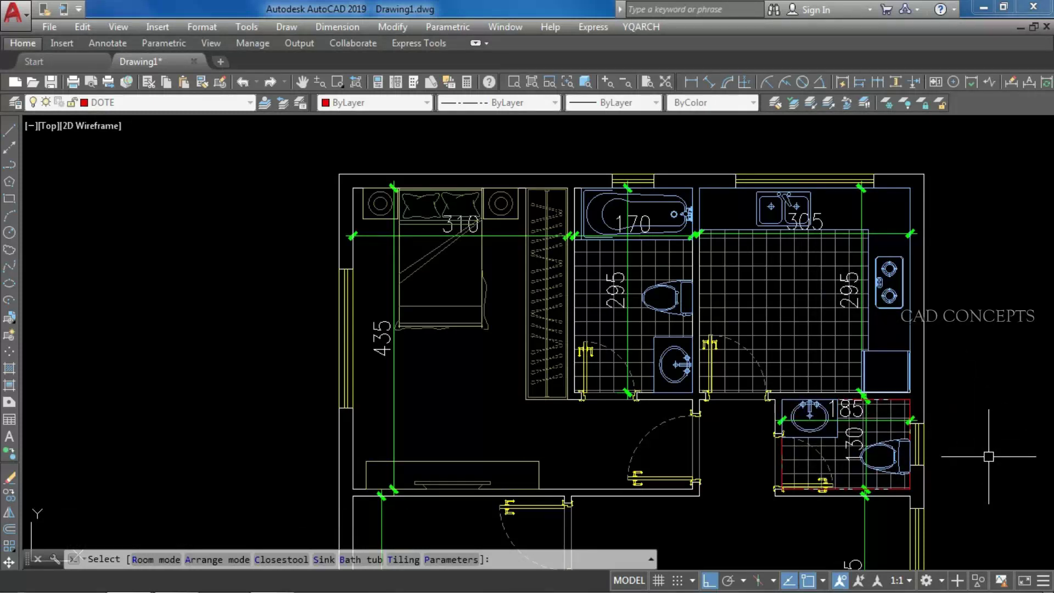
click(989, 456)
key(Escape)
Step: Arrange living room furniture (JJ) in the lower-left room, with the sofa set on the left wall and the TV cabinet on the right
scroll(866, 495, up, 4)
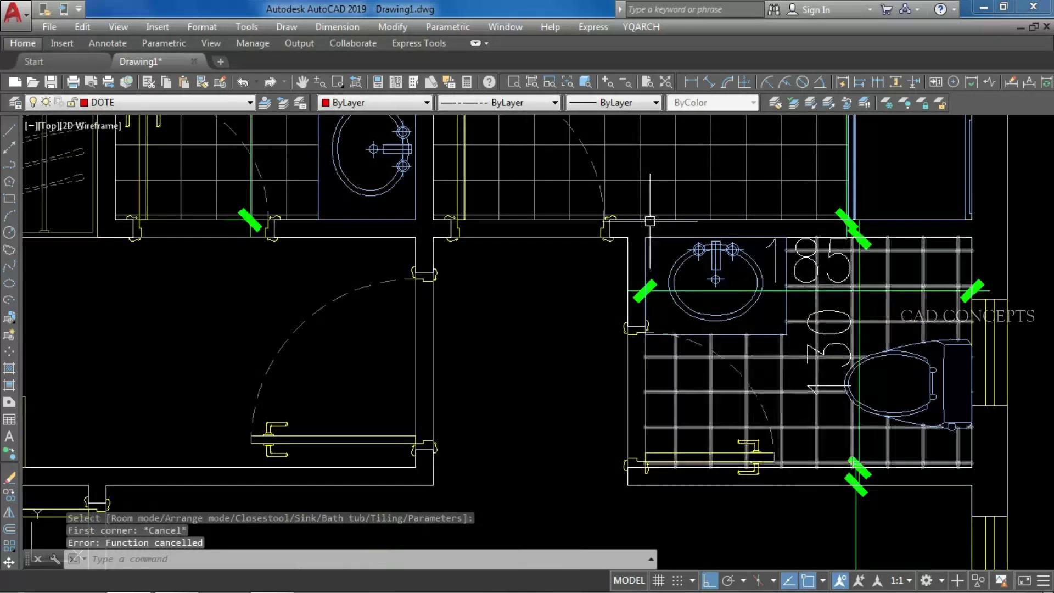
scroll(741, 334, down, 4)
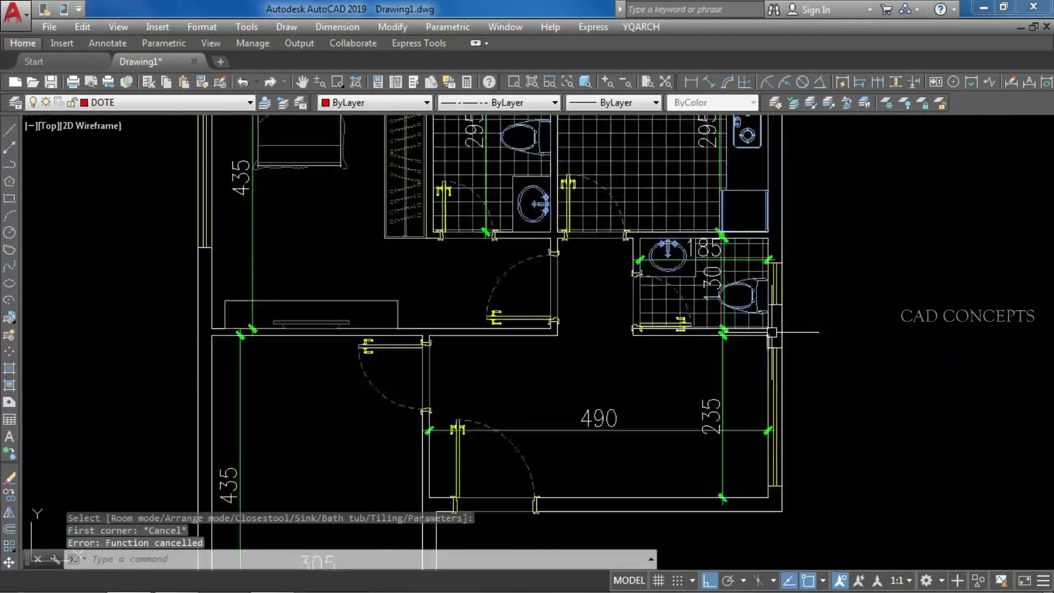
scroll(852, 422, down, 2)
middle_drag(538, 439, 546, 393)
text(jj)
key(Return)
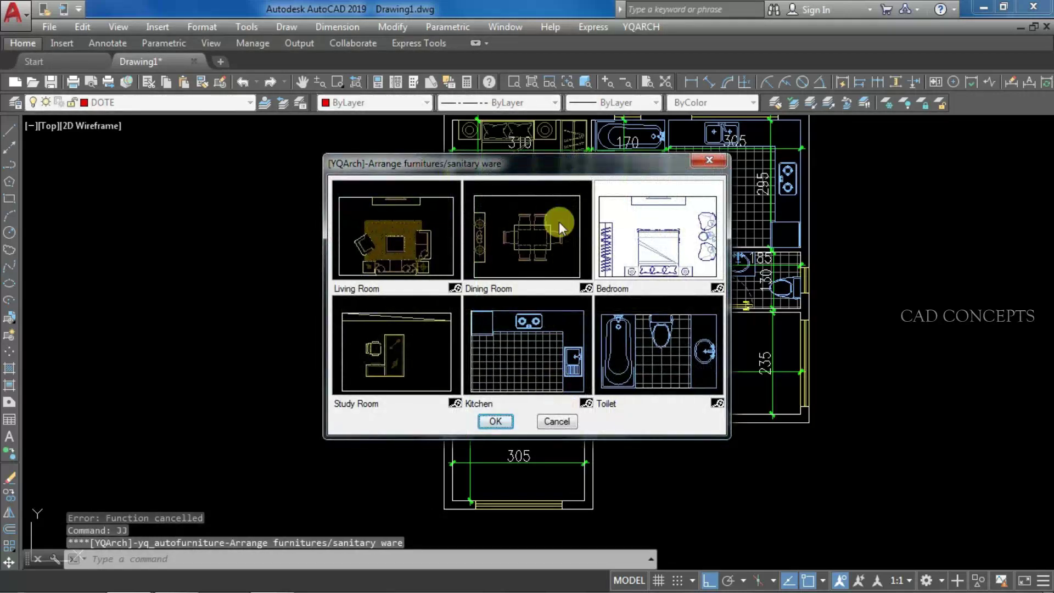
double_click(449, 243)
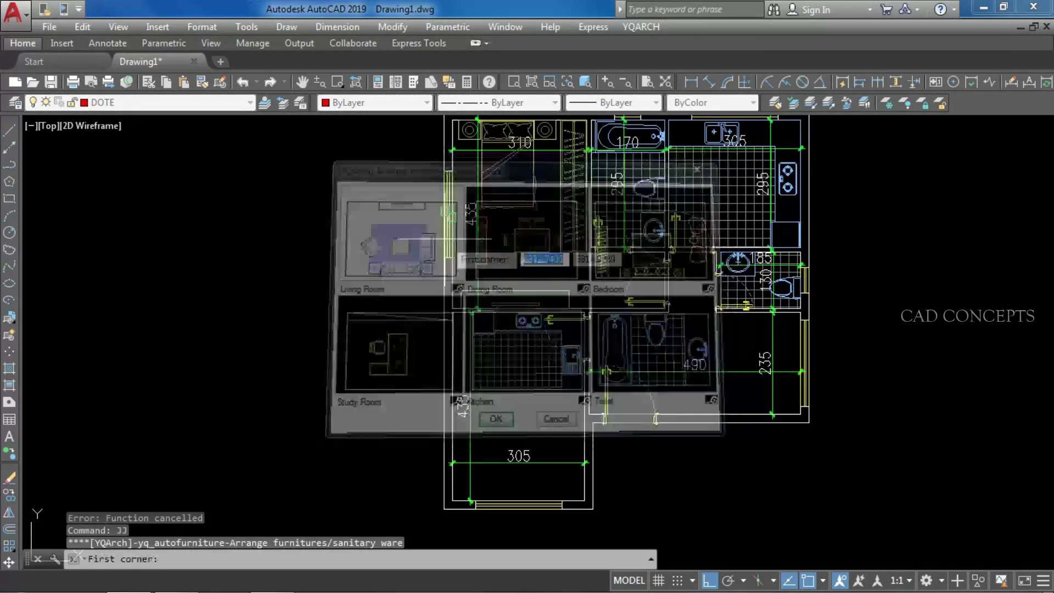
click(453, 500)
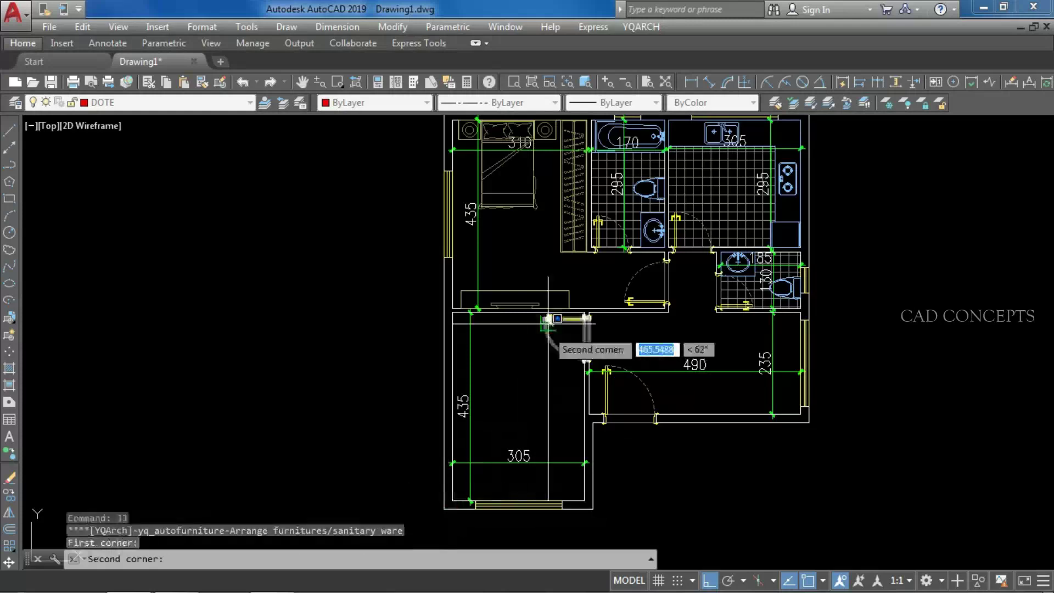
scroll(654, 302, up, 5)
click(675, 259)
scroll(673, 258, down, 5)
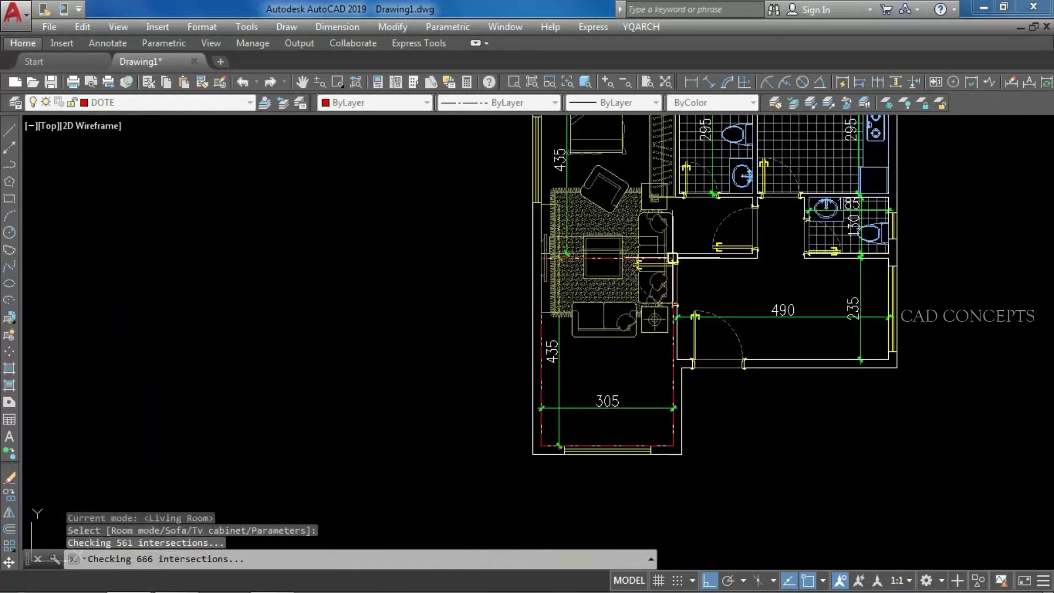
scroll(555, 308, up, 1)
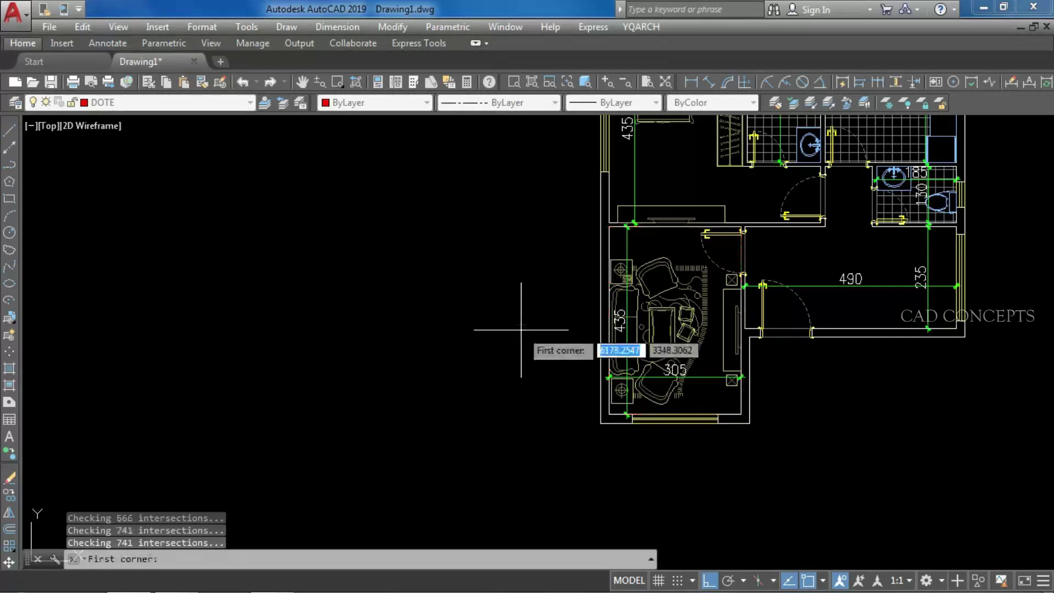
key(Escape)
Step: Move the living room's TV cabinet and its sofa set slightly down, each along its own wall
click(725, 339)
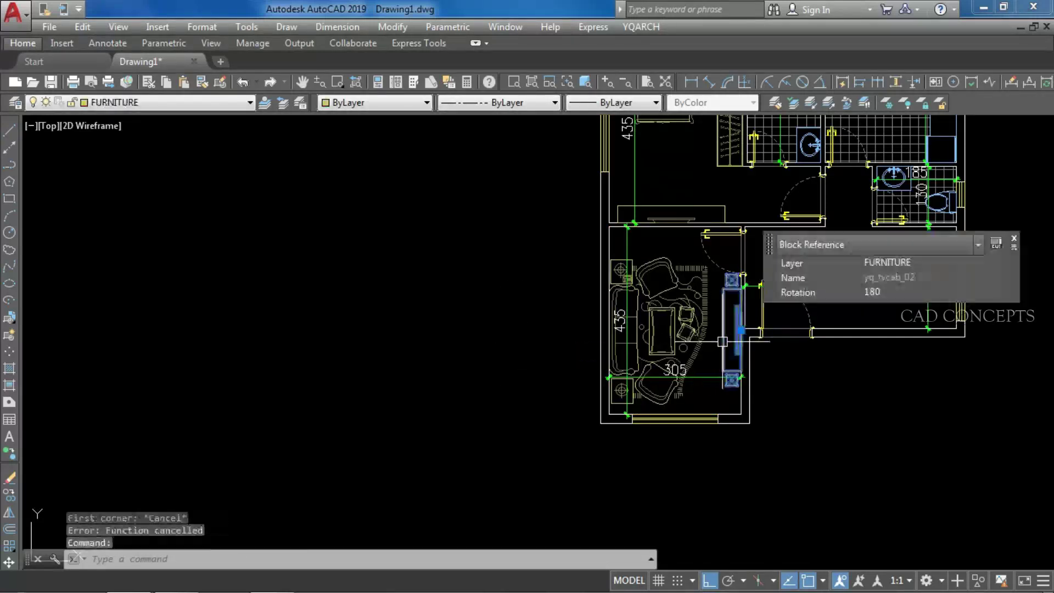
text(m)
key(Return)
click(858, 467)
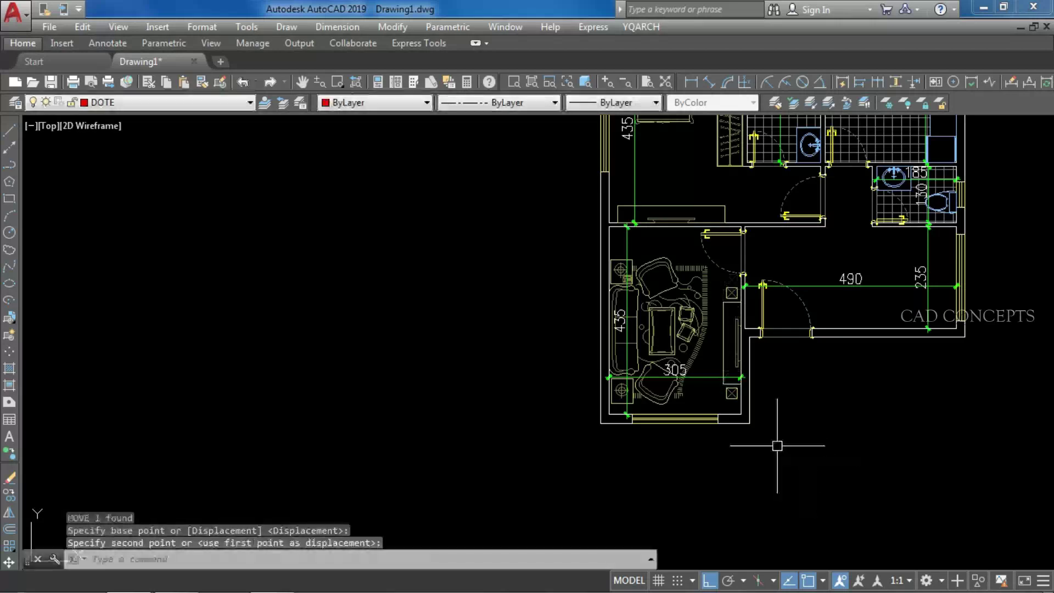
click(660, 367)
key(Return)
click(524, 380)
click(524, 383)
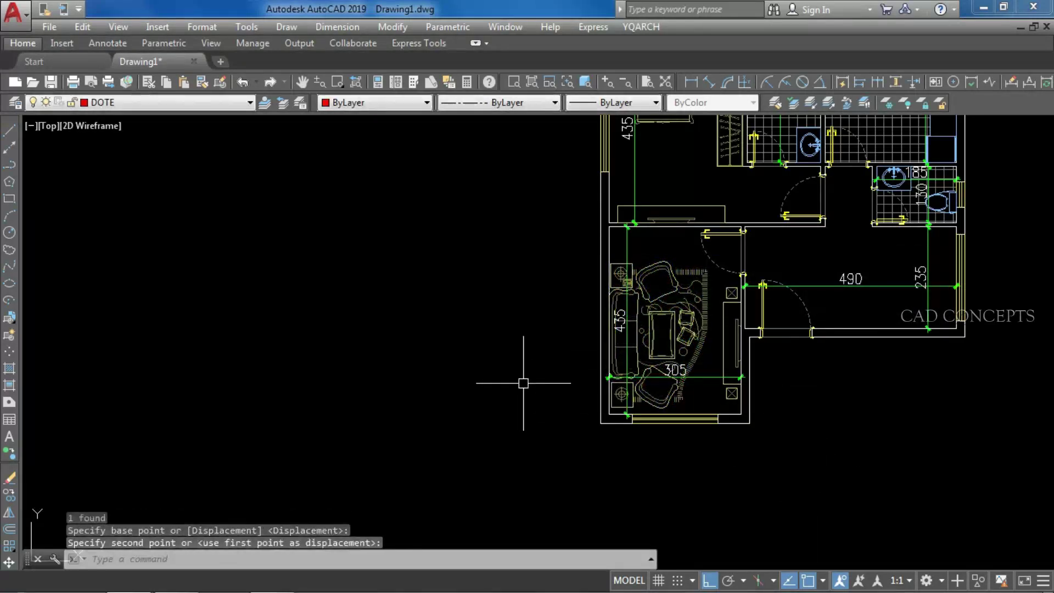
key(Escape)
Step: Fill all the walls of the plan with solid hatch (WWF), selecting the whole floor plan
middle_drag(701, 355, 518, 393)
scroll(523, 449, down, 1)
text(wwf)
key(Return)
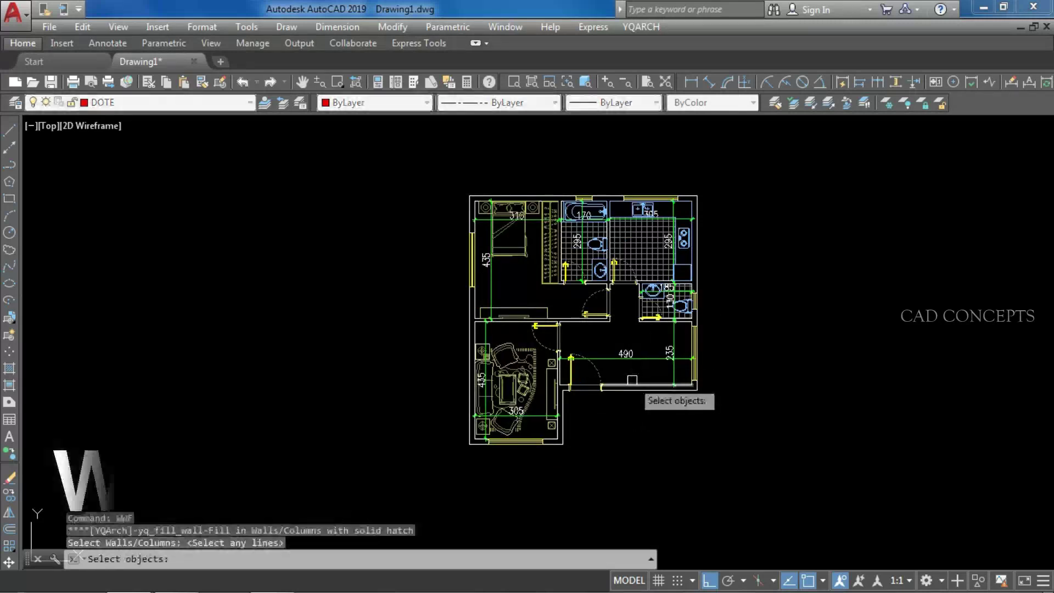
click(437, 463)
click(773, 159)
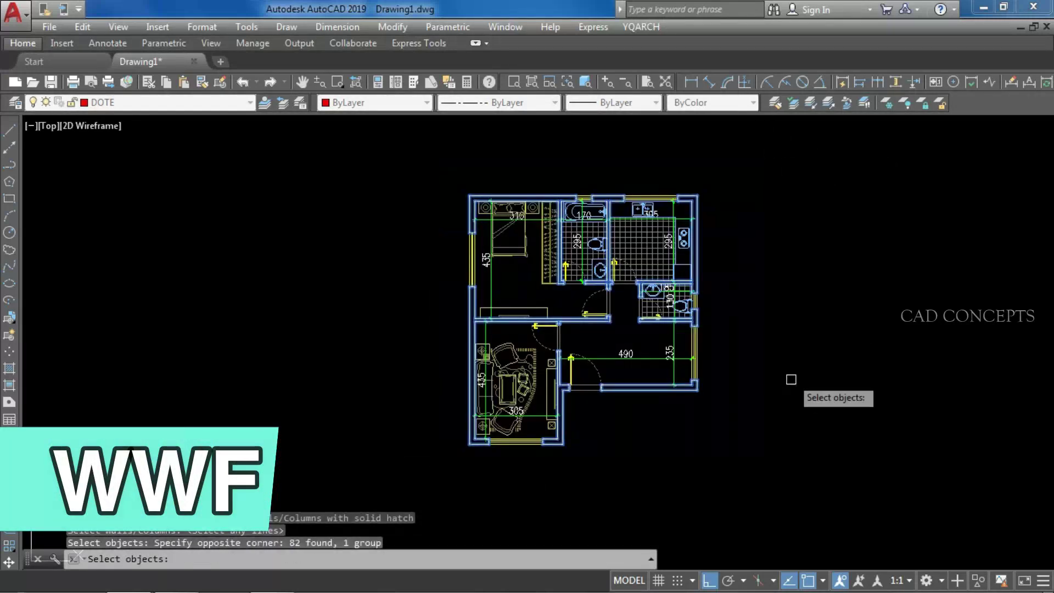
right_click(770, 369)
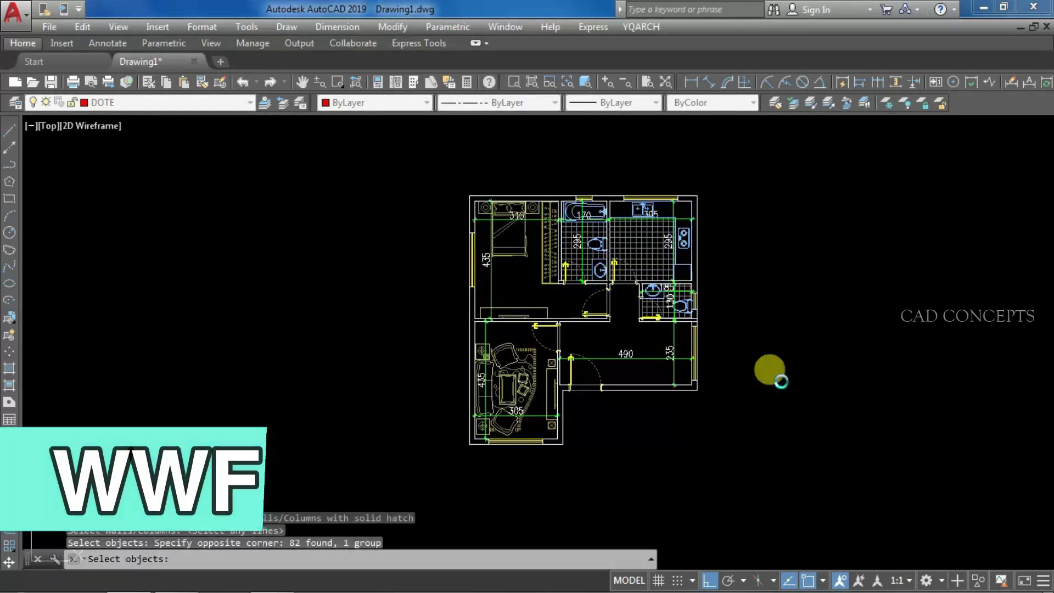
key(Escape)
scroll(549, 203, up, 8)
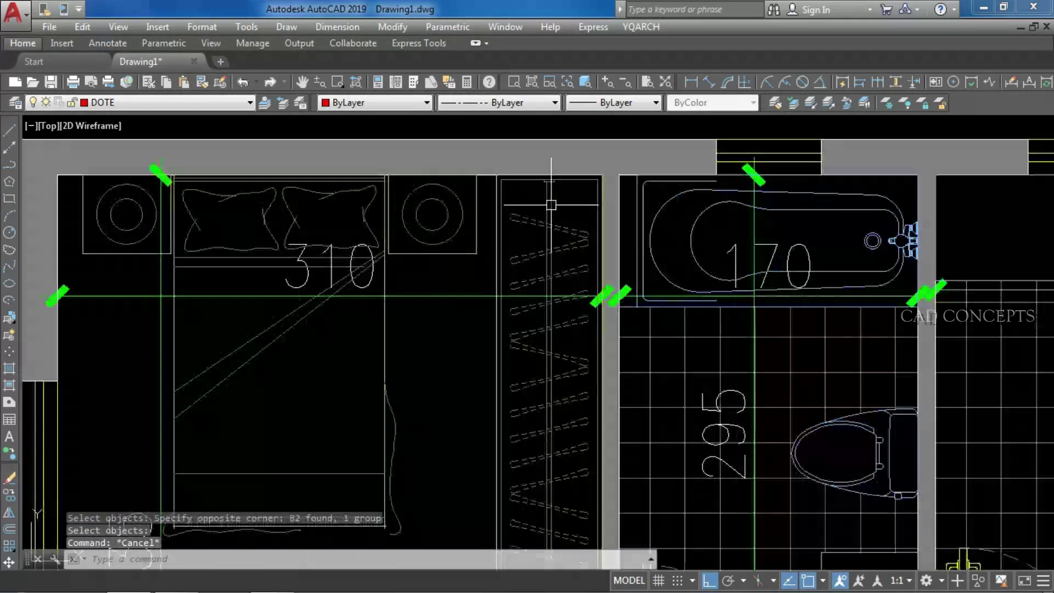
scroll(551, 205, down, 8)
key(Escape)
key(Escape)
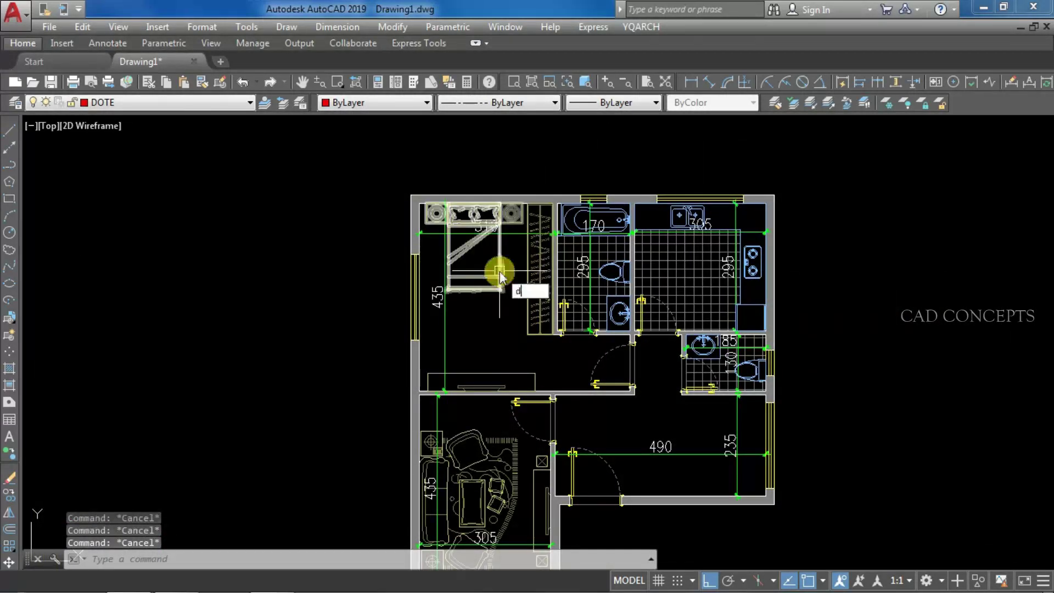
Step: Place the BEDROOM text label in the bedroom, just below the foot of the bed
key(Return)
scroll(453, 287, up, 5)
click(502, 340)
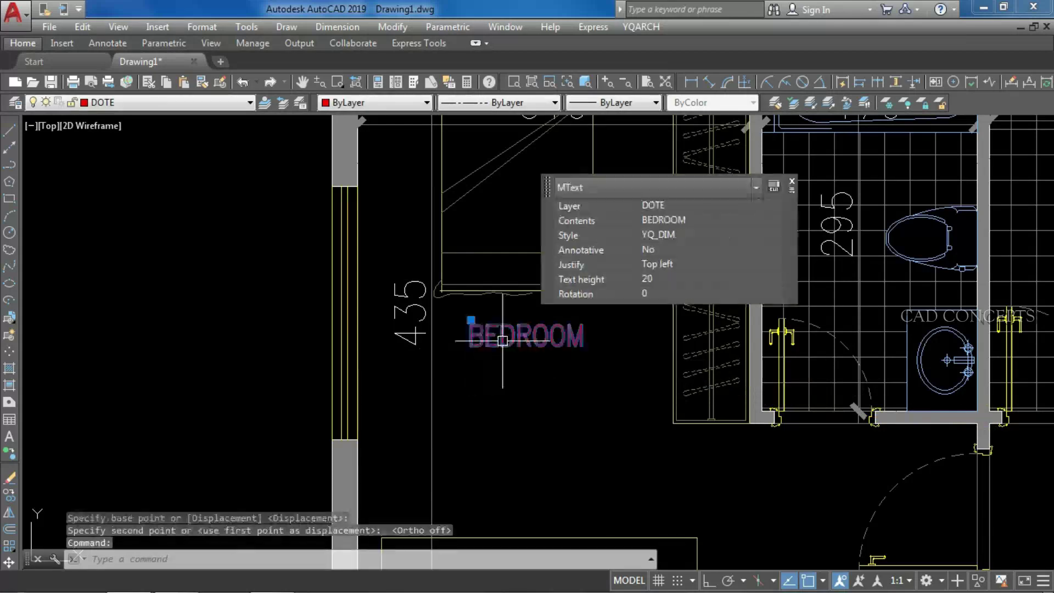
click(382, 102)
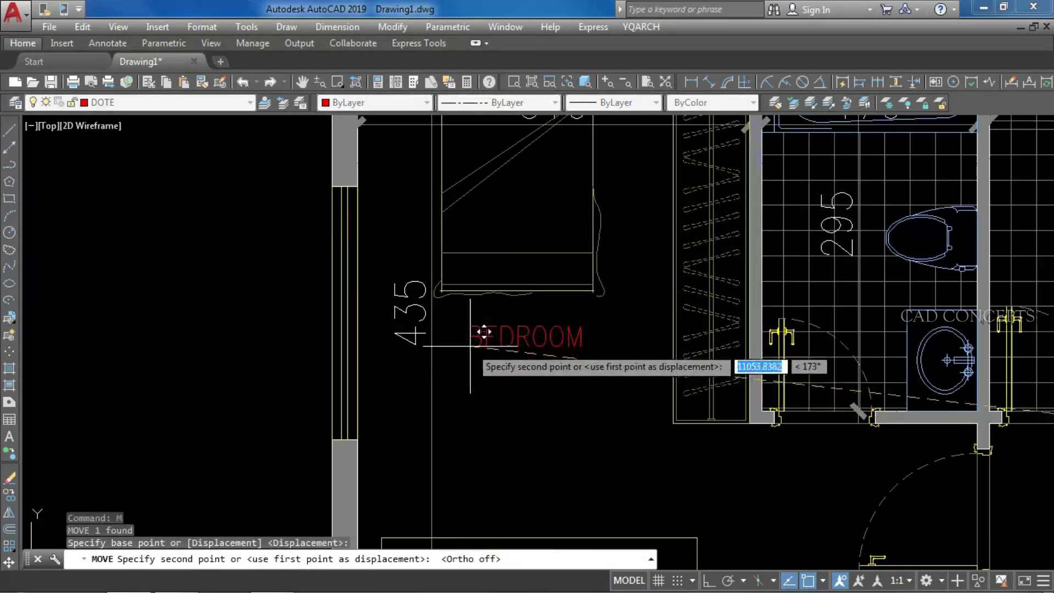
click(469, 348)
click(502, 341)
Step: Set the BEDROOM label's color to Green and scale it by a factor of 1.3
click(387, 104)
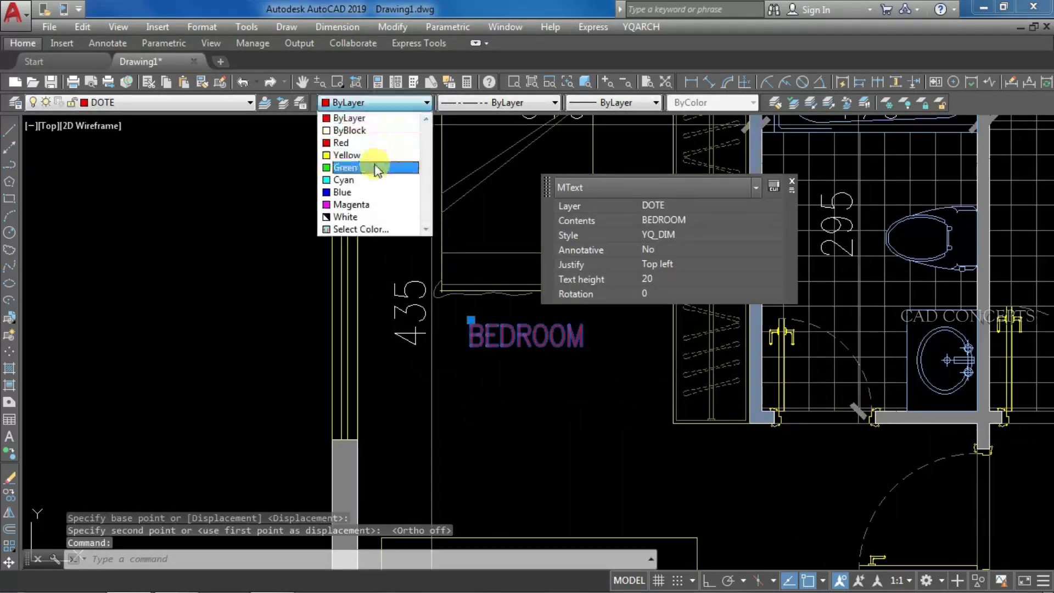
click(379, 168)
key(Return)
click(471, 346)
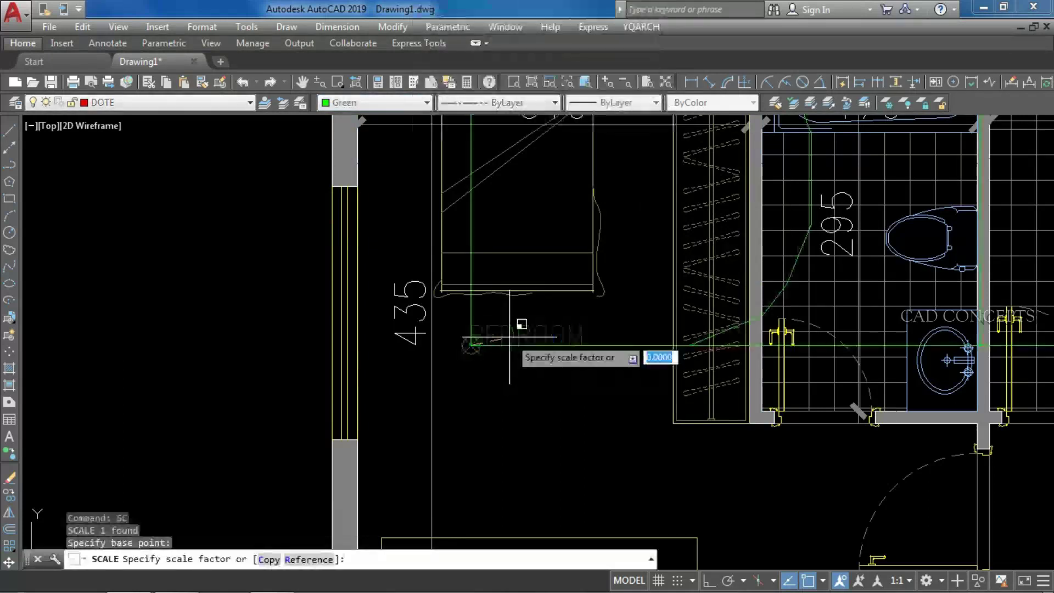
text(1.3)
key(Return)
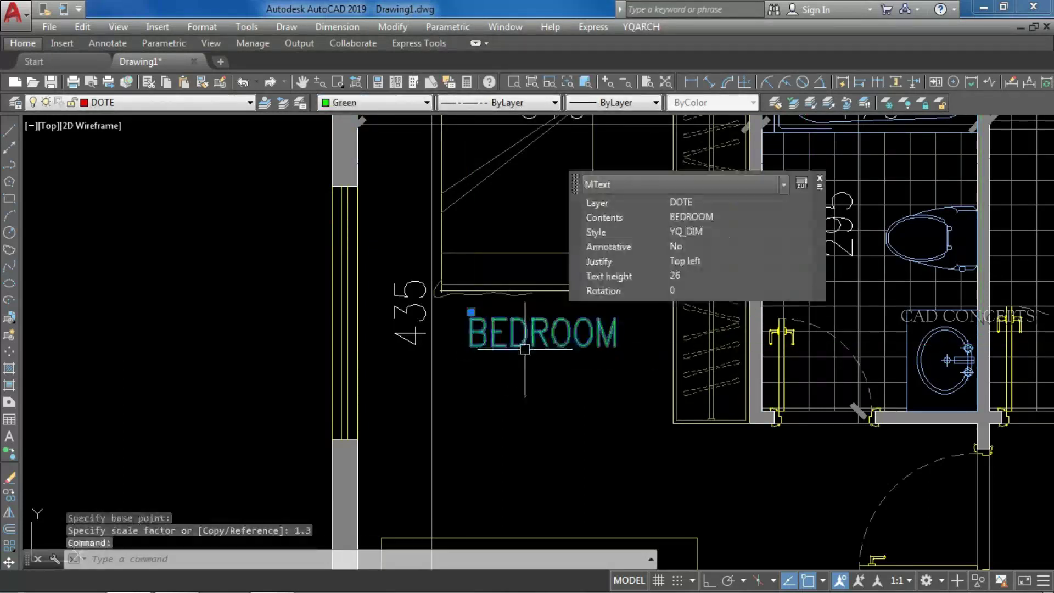
Step: Copy the BEDROOM label into the lower-left living room and change the copy's text to HALL
text(co)
key(Return)
click(522, 358)
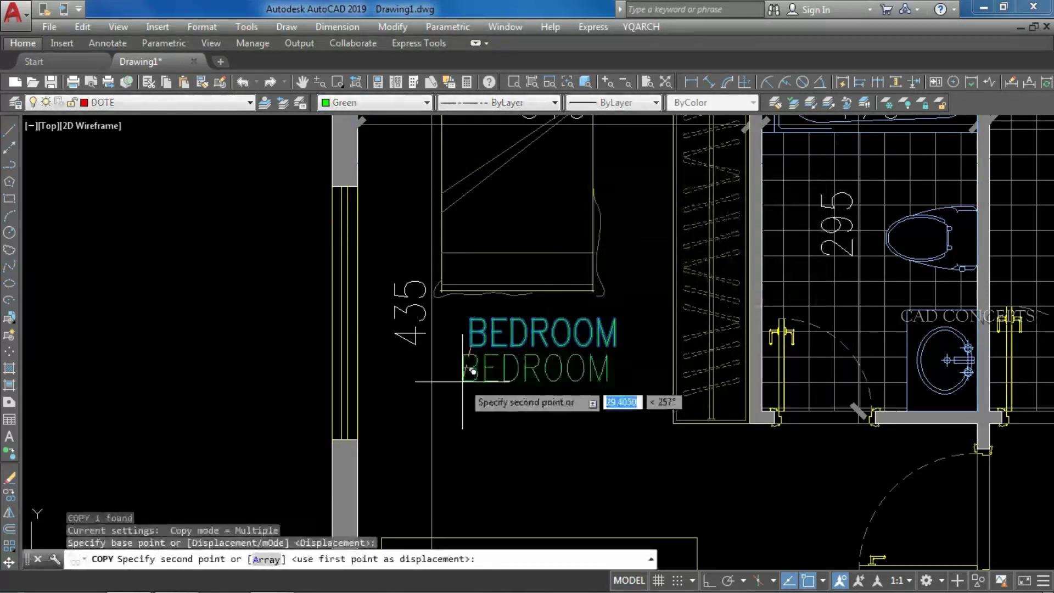
scroll(489, 313, down, 6)
scroll(483, 322, up, 10)
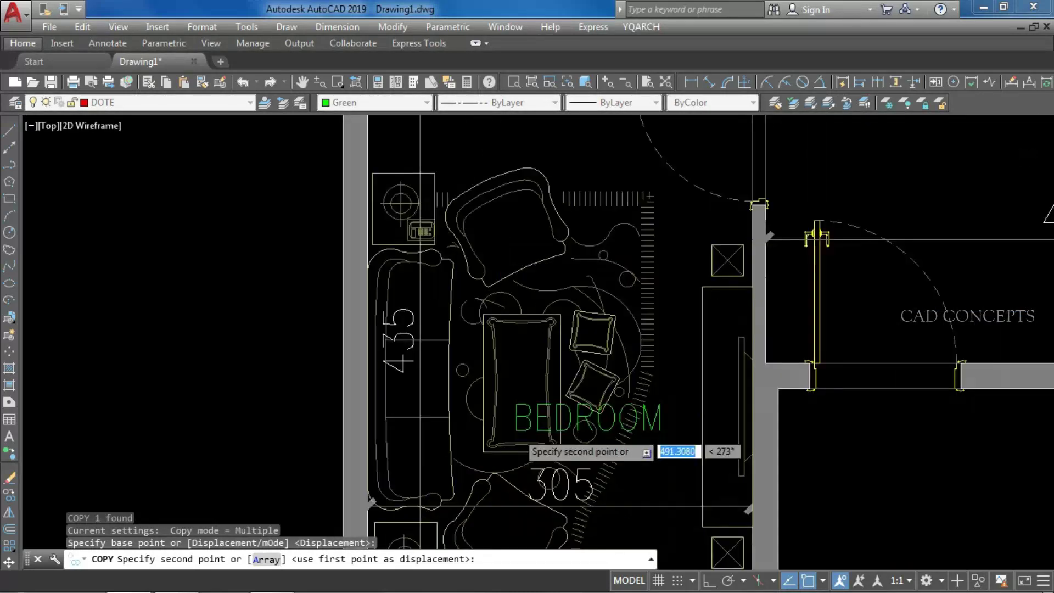
key(Escape)
double_click(699, 384)
text(HALL)
click(470, 387)
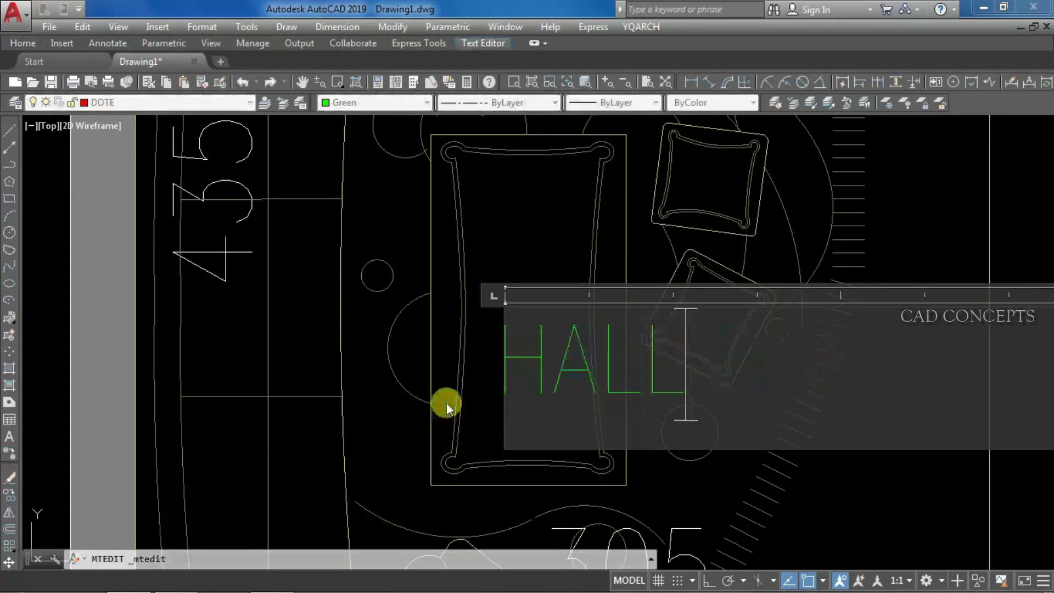
Step: Copy the HALL label into the tiled kitchen and change the copy's text to KITCHEN
click(548, 386)
click(526, 402)
text(co)
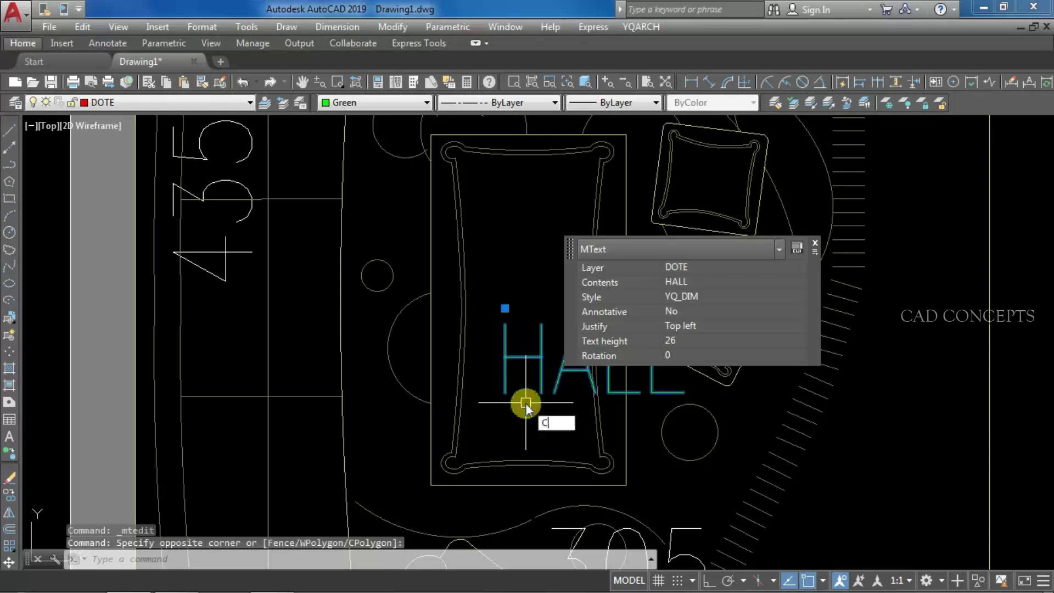
key(Return)
click(522, 405)
scroll(415, 399, down, 4)
scroll(438, 378, down, 5)
scroll(673, 199, up, 5)
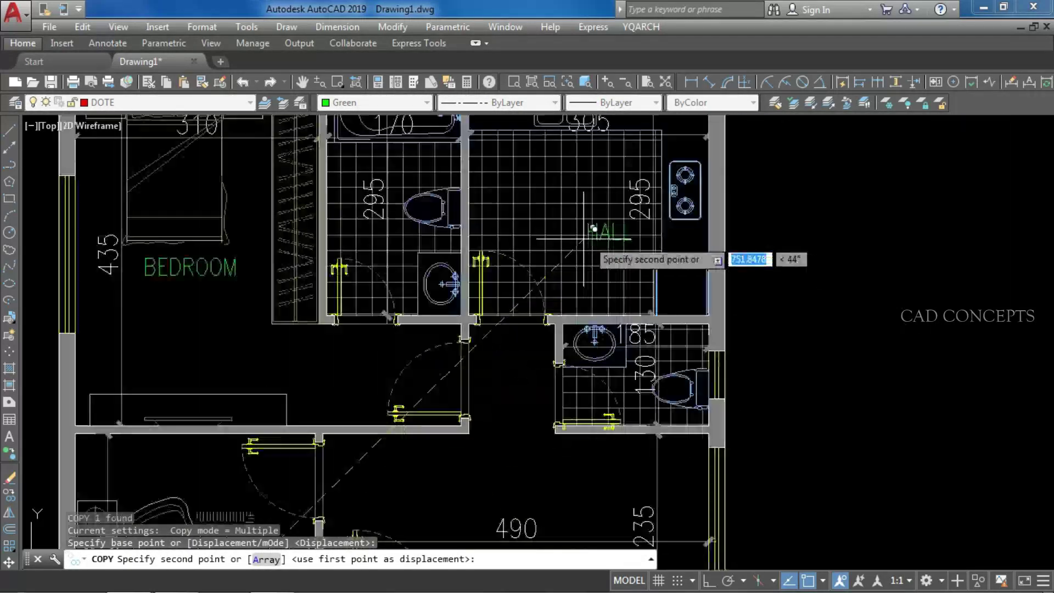
click(557, 211)
key(Return)
double_click(574, 213)
text(KITCHEN)
click(586, 224)
Step: Copy the KITCHEN label into the bathroom beside the bedroom and change the copy's text to BATH
click(586, 224)
text(co)
key(Return)
click(558, 211)
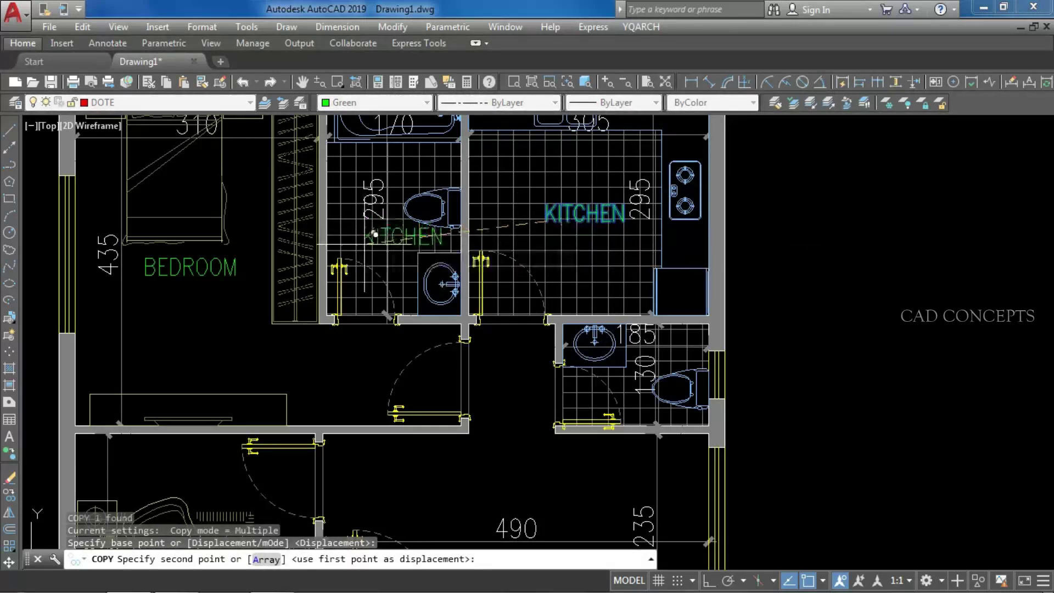
click(365, 244)
key(Escape)
double_click(394, 239)
drag(455, 238, 333, 241)
text(BATH)
click(336, 245)
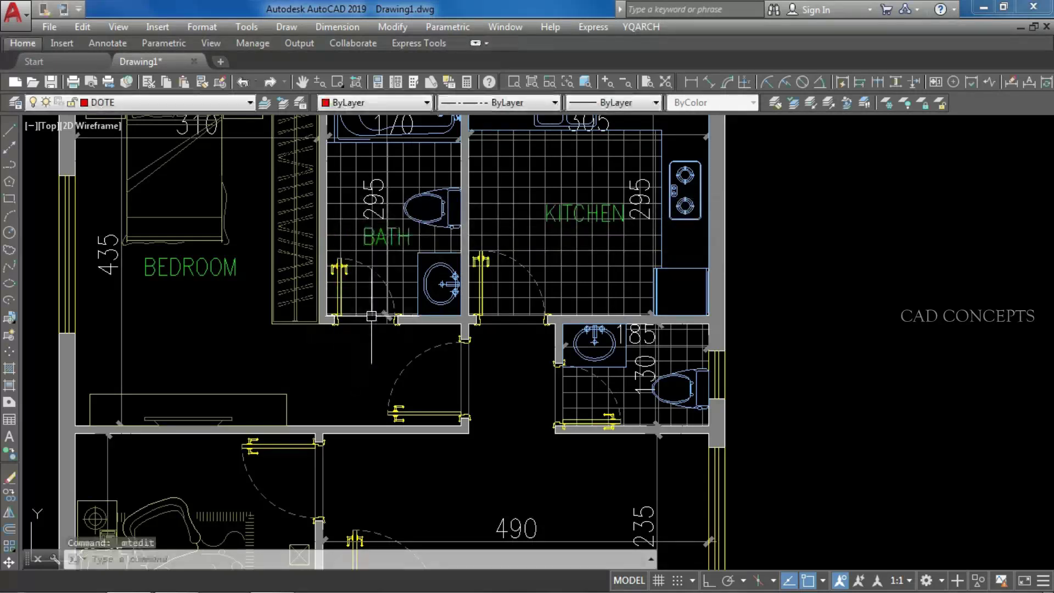
Step: Copy the BATH label into the small washroom below the kitchen and change the copy's text to TOILET
click(400, 241)
text(CO)
key(Return)
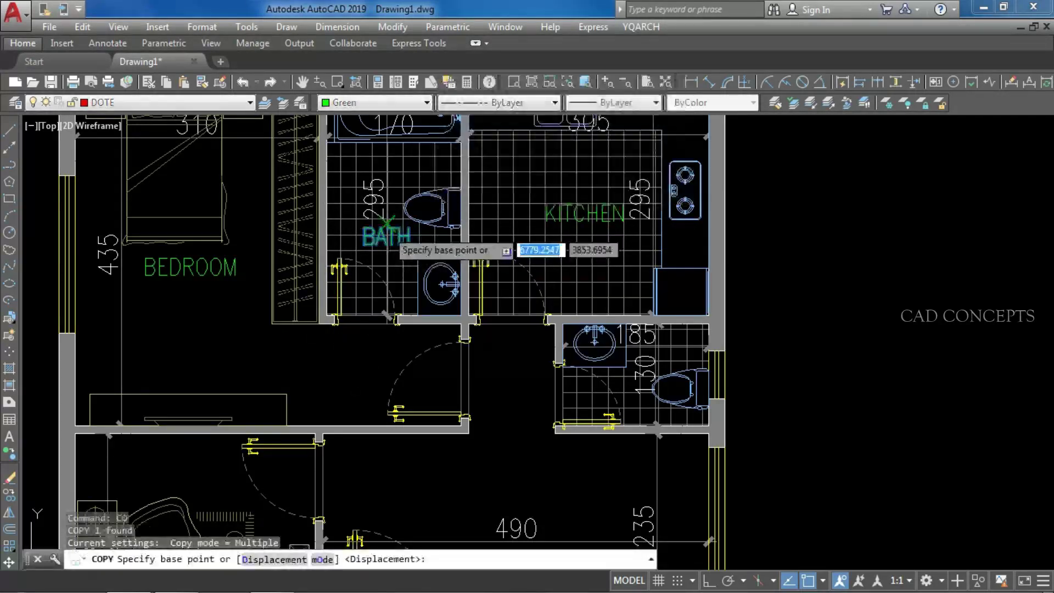
click(399, 240)
click(619, 400)
key(Escape)
double_click(617, 394)
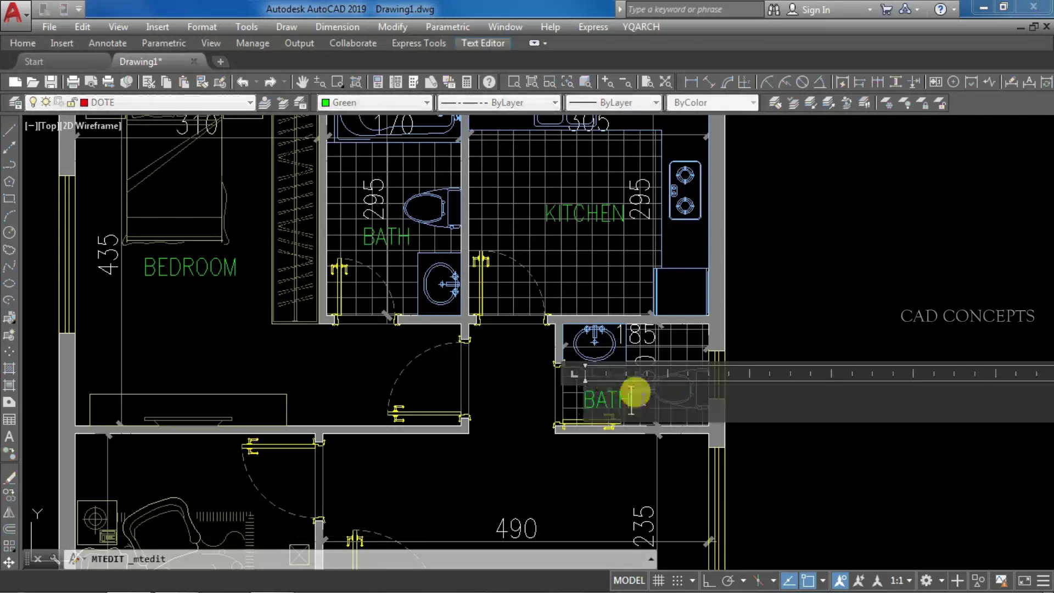
text(TOILET)
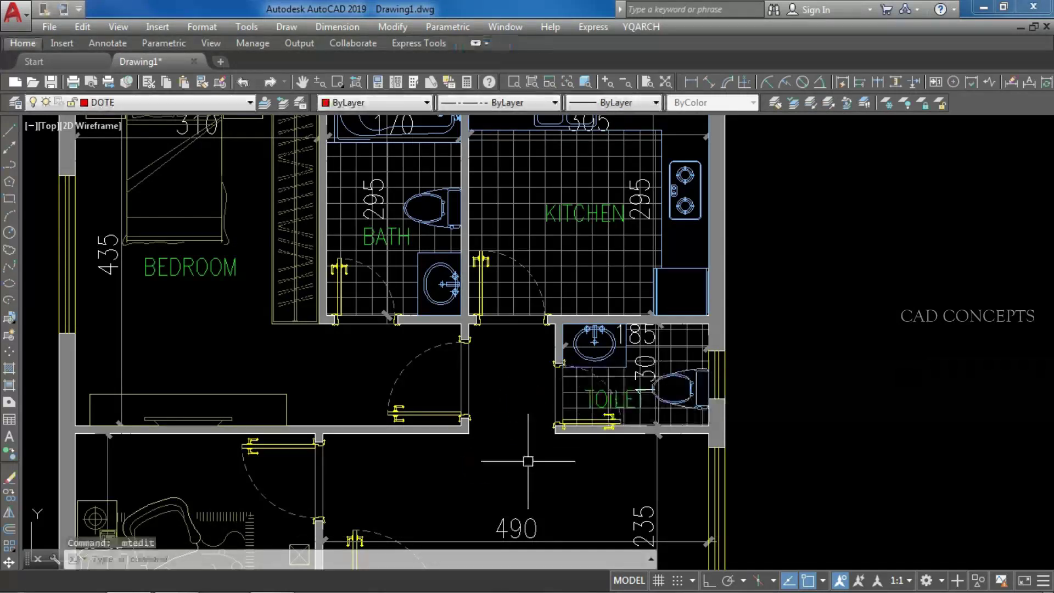
key(Escape)
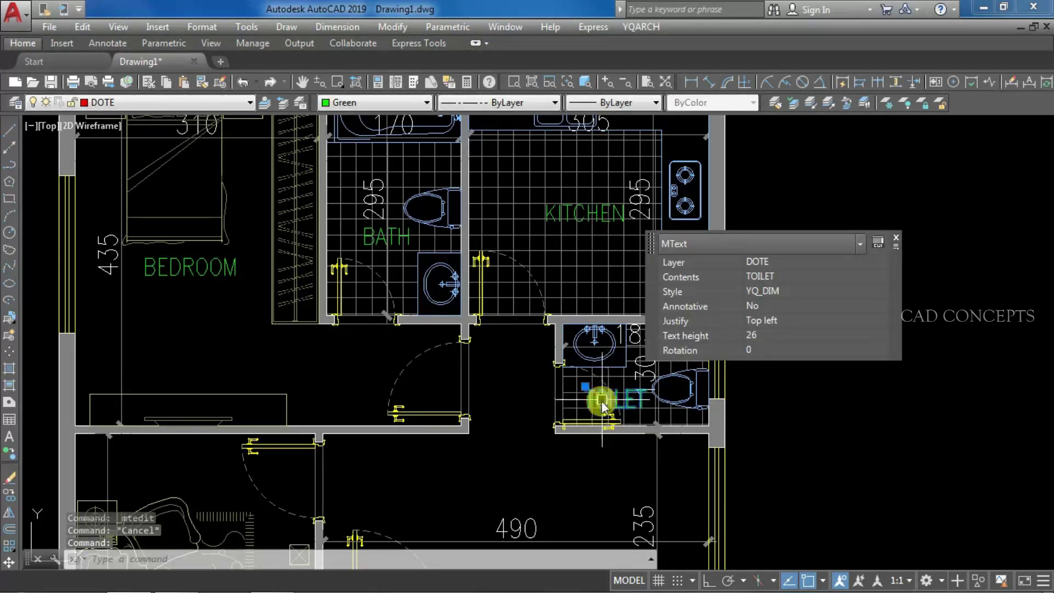
Step: Copy the TOILET label into the room below it, change the copy's text to LIVING and place it just above the 490 dimension
text(co)
key(Return)
click(601, 401)
scroll(546, 372, down, 5)
scroll(532, 327, up, 7)
click(622, 317)
key(Escape)
double_click(600, 314)
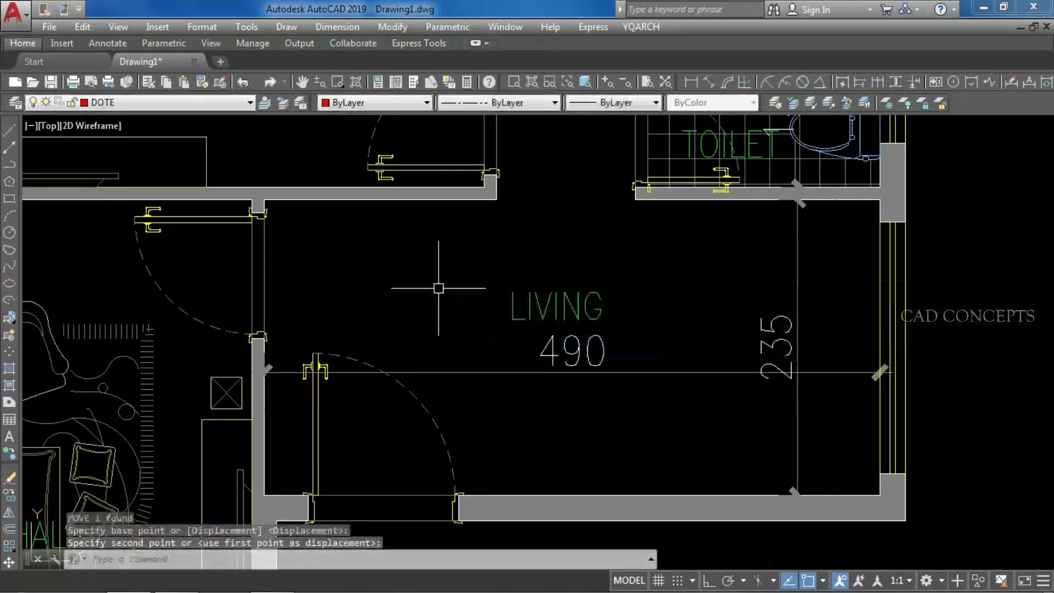
scroll(517, 296, down, 6)
middle_drag(678, 456, 680, 459)
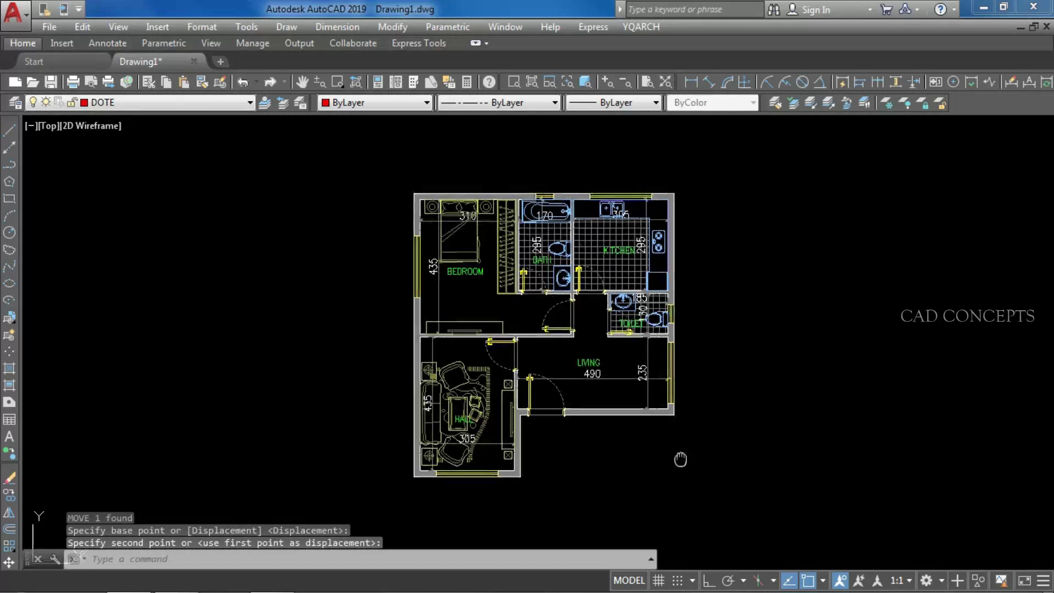
Step: Copy the LIVING label below the floor plan and change the copy's text to GROUND FLOOR PLAN
click(583, 364)
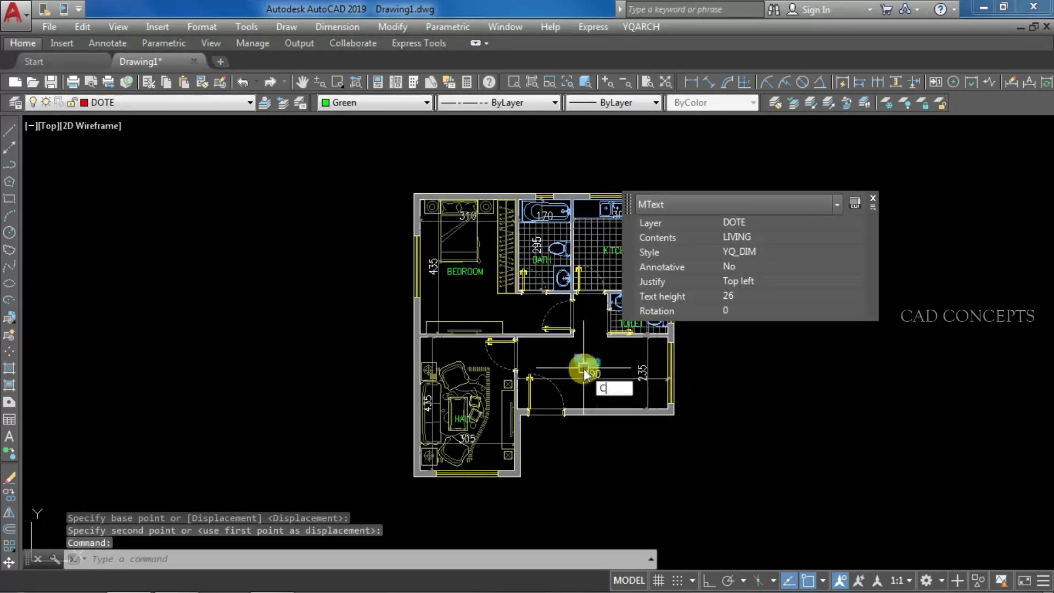
key(Return)
click(596, 410)
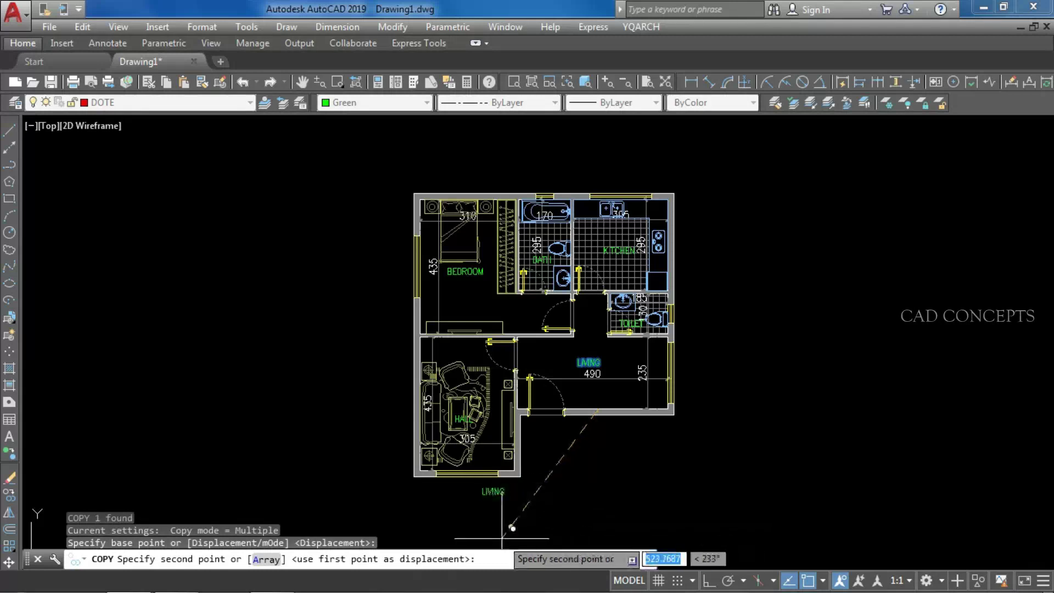
click(500, 538)
key(Escape)
double_click(493, 495)
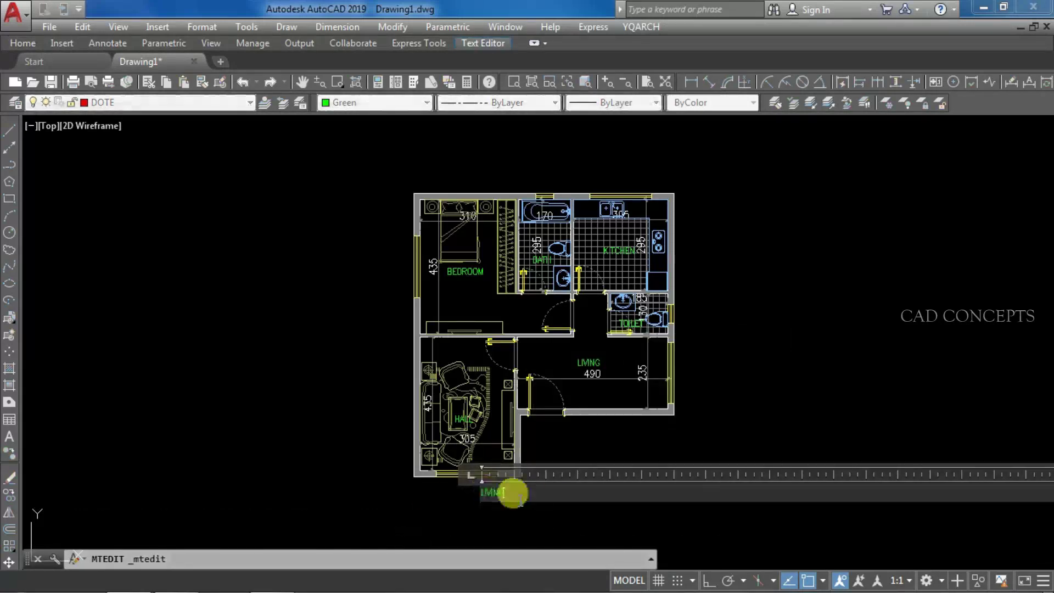
click(428, 497)
Step: Scale the GROUND FLOOR PLAN title by a factor of 3 from its left end
click(516, 496)
text(sc)
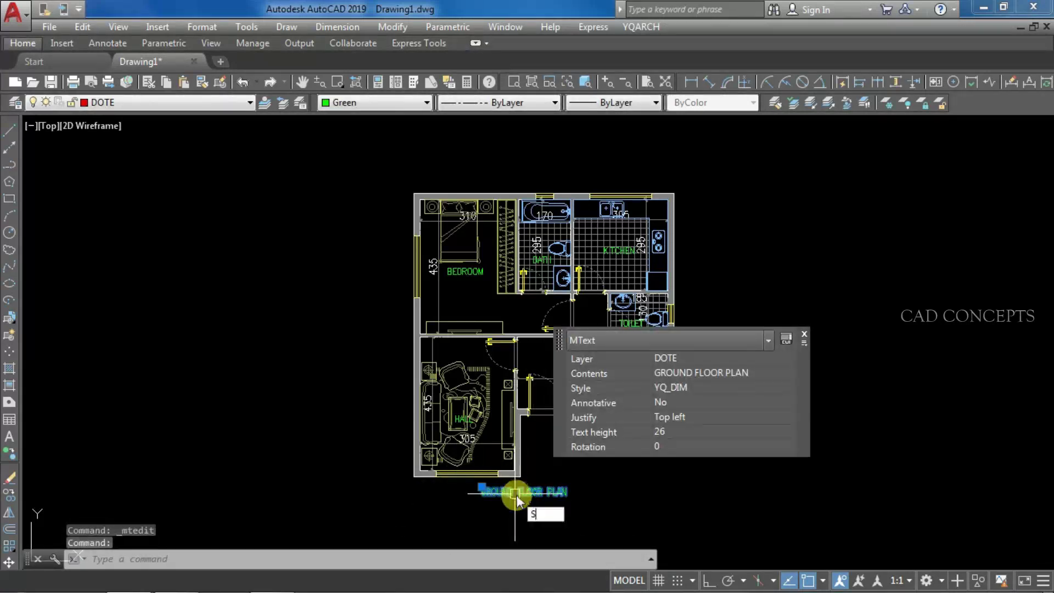
key(Return)
click(482, 496)
text(3)
key(Return)
Step: Move the GROUND FLOOR PLAN title left so it starts beneath the plan's left outer wall
click(537, 494)
text(m)
key(Return)
click(373, 495)
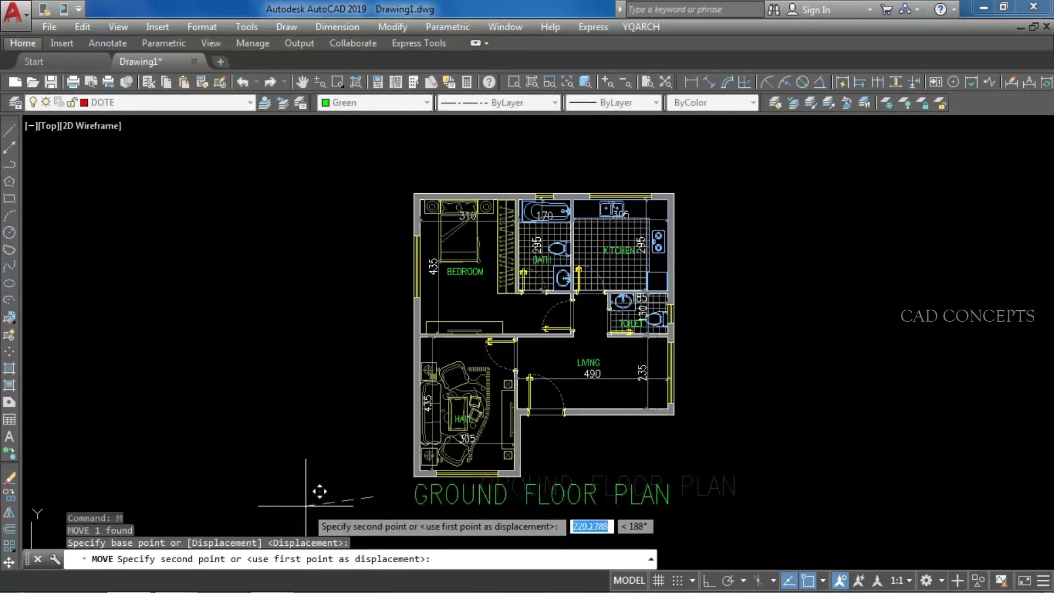
click(305, 503)
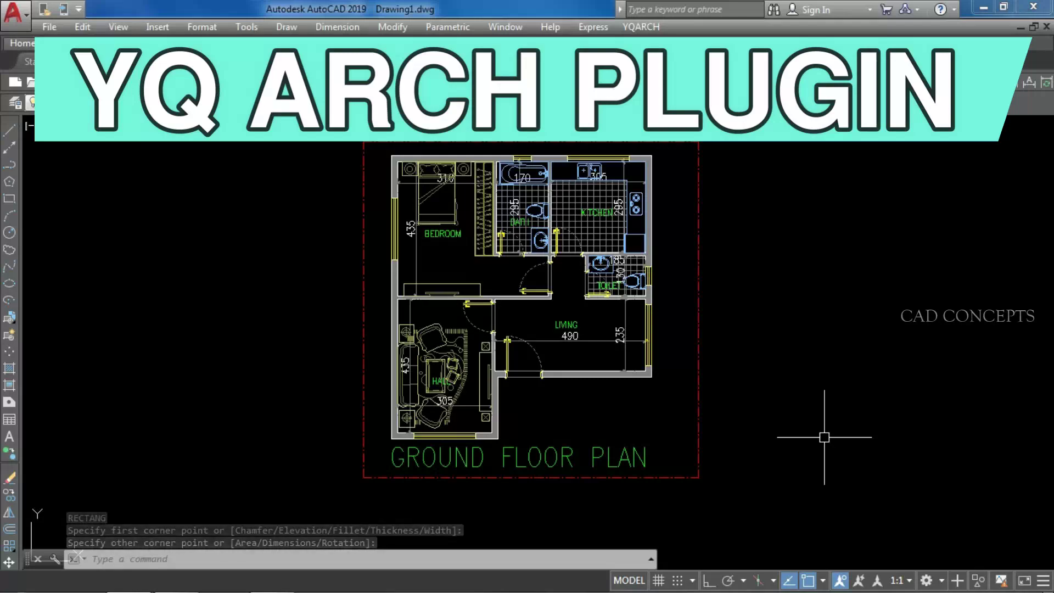
Step: Draw a rectangular border enclosing the whole floor plan and its GROUND FLOOR PLAN title
mouse_move(555, 353)
middle_down()
mouse_move(508, 397)
mouse_move(526, 370)
middle_up()
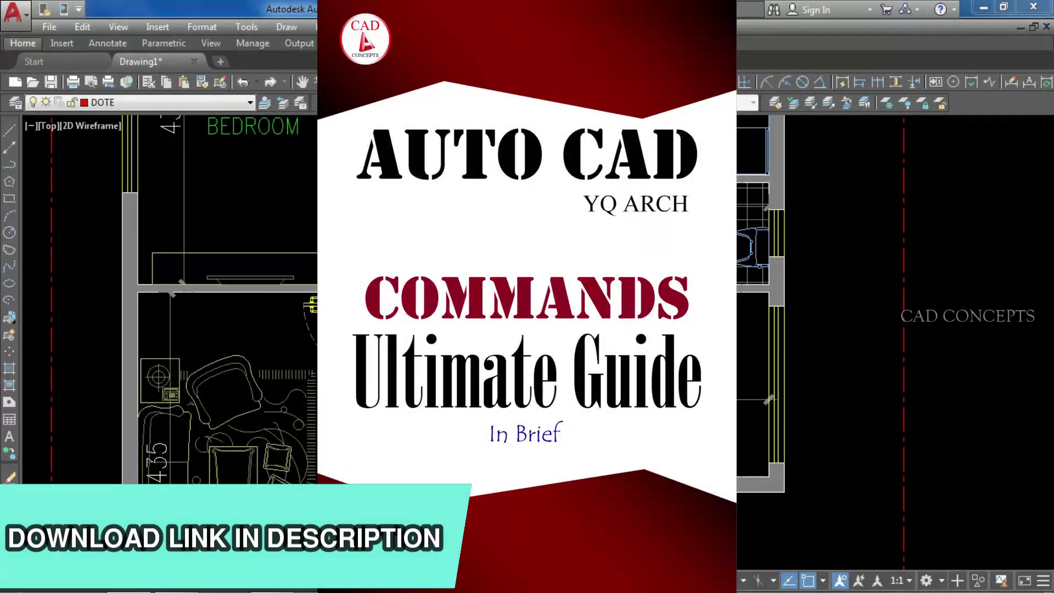
middle_drag(352, 418, 497, 298)
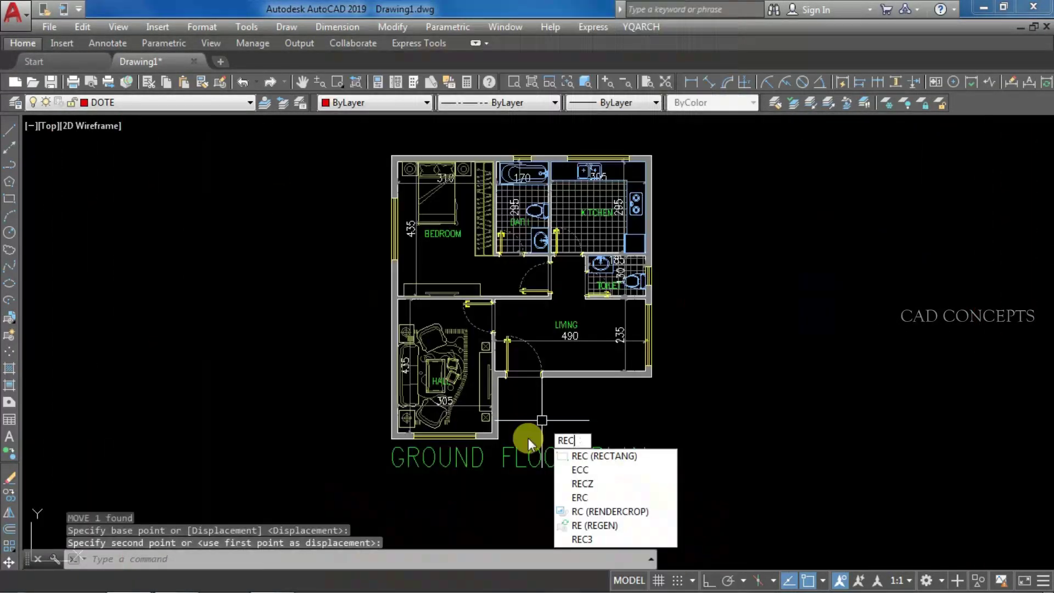
key(Return)
click(363, 477)
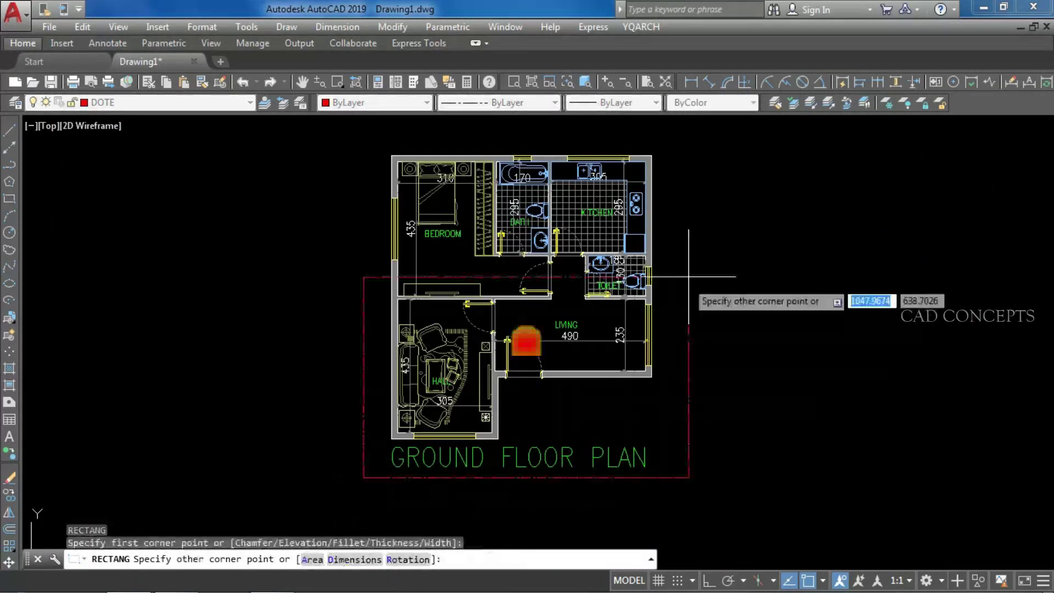
click(698, 142)
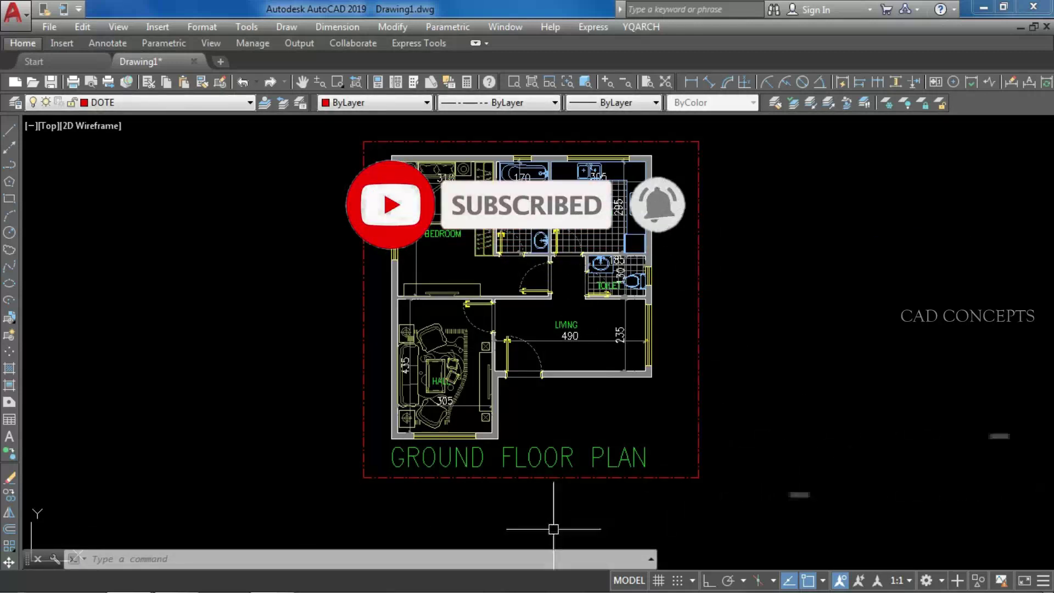
scroll(503, 235, up, 2)
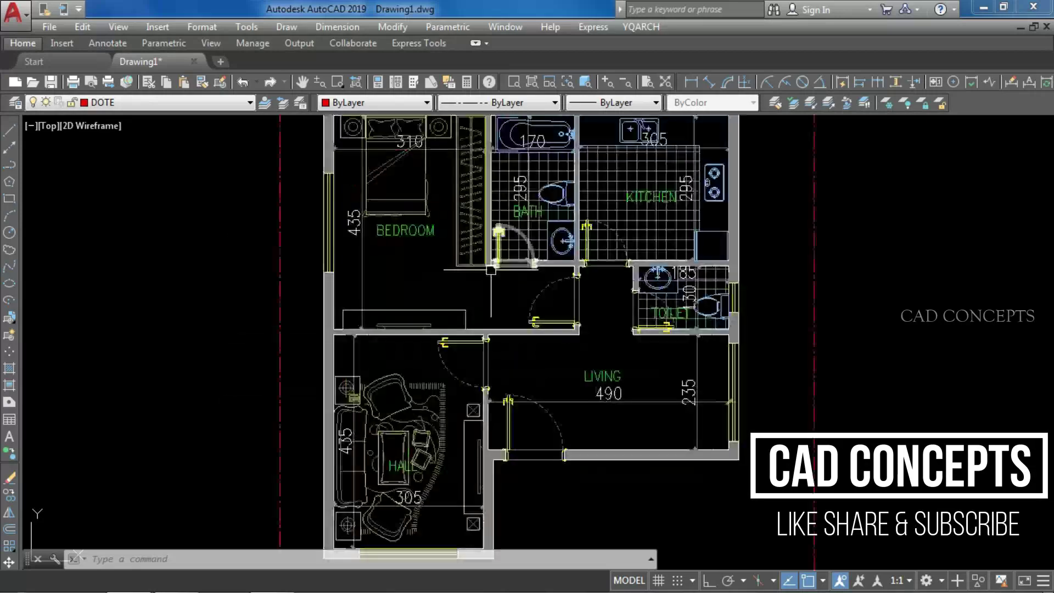